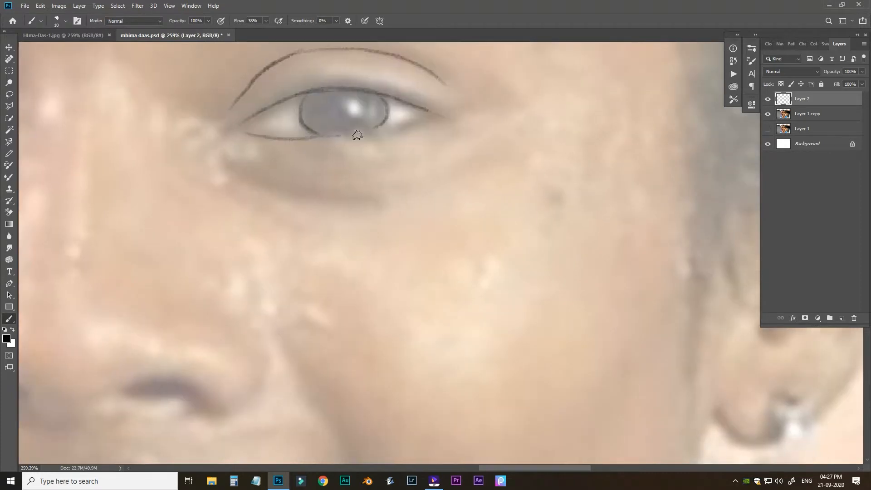
Step: Draw the outlines, iris and pupil shapes, upper eyelid creases and under-eye lines of both eyes on Layer 2
{"action": "left_click_drag", "start_coordinate": [429, 119], "coordinate": [449, 113]}
{"action": "mouse_move", "coordinate": [347, 92]}
{"action": "left_mouse_down"}
{"action": "mouse_move", "coordinate": [375, 101]}
{"action": "mouse_move", "coordinate": [411, 95]}
{"action": "left_mouse_up"}
{"action": "right_click", "coordinate": [295, 102]}
{"action": "mouse_move", "coordinate": [303, 107]}
{"action": "left_mouse_down"}
{"action": "mouse_move", "coordinate": [303, 127]}
{"action": "mouse_move", "coordinate": [399, 183]}
{"action": "left_mouse_up"}
{"action": "left_click_drag", "start_coordinate": [420, 163], "coordinate": [495, 134]}
{"action": "left_click_drag", "start_coordinate": [530, 98], "coordinate": [274, 177]}
{"action": "left_click_drag", "start_coordinate": [254, 237], "coordinate": [295, 211]}
{"action": "mouse_move", "coordinate": [172, 206]}
{"action": "left_mouse_down"}
{"action": "mouse_move", "coordinate": [309, 145]}
{"action": "mouse_move", "coordinate": [301, 224]}
{"action": "left_mouse_up"}
{"action": "left_click_drag", "start_coordinate": [402, 129], "coordinate": [401, 177]}
{"action": "left_click_drag", "start_coordinate": [177, 204], "coordinate": [364, 186]}
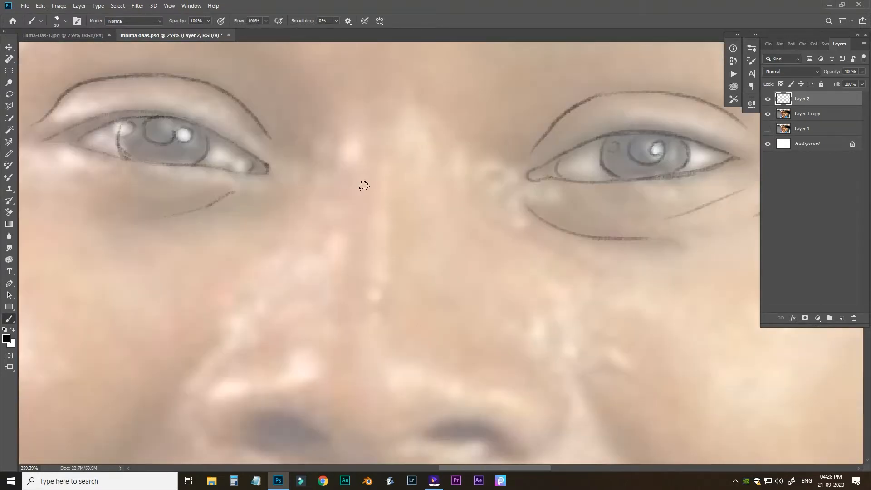
Step: Enlarge the brush and trace the left nose wing and nostril of the portrait
{"action": "mouse_move", "coordinate": [227, 355]}
{"action": "left_mouse_down"}
{"action": "mouse_move", "coordinate": [218, 170]}
{"action": "mouse_move", "coordinate": [217, 257]}
{"action": "left_mouse_up"}
{"action": "key", "text": "bracketright"}
{"action": "key", "text": "bracketright"}
{"action": "mouse_move", "coordinate": [217, 255]}
{"action": "left_mouse_down"}
{"action": "mouse_move", "coordinate": [189, 204]}
{"action": "mouse_move", "coordinate": [217, 219]}
{"action": "left_mouse_up"}
{"action": "left_click_drag", "start_coordinate": [201, 201], "coordinate": [259, 209]}
{"action": "left_click_drag", "start_coordinate": [387, 191], "coordinate": [267, 190]}
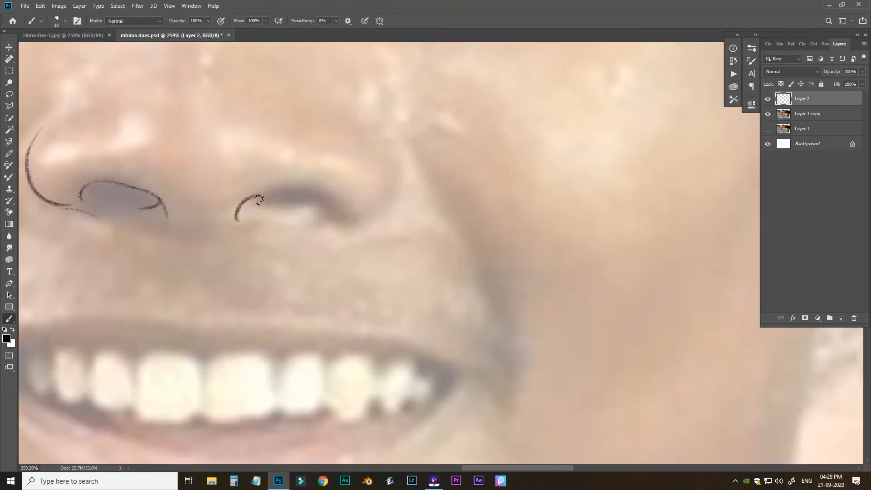
Step: Trace the second nostril, the right nose wing and the left smile fold running down past the mouth corner
{"action": "left_click_drag", "start_coordinate": [328, 206], "coordinate": [330, 220]}
{"action": "left_click_drag", "start_coordinate": [355, 208], "coordinate": [329, 220]}
{"action": "left_click_drag", "start_coordinate": [345, 134], "coordinate": [344, 229]}
{"action": "left_click_drag", "start_coordinate": [344, 229], "coordinate": [574, 319]}
{"action": "left_click_drag", "start_coordinate": [218, 390], "coordinate": [245, 114]}
{"action": "left_click_drag", "start_coordinate": [198, 45], "coordinate": [178, 224]}
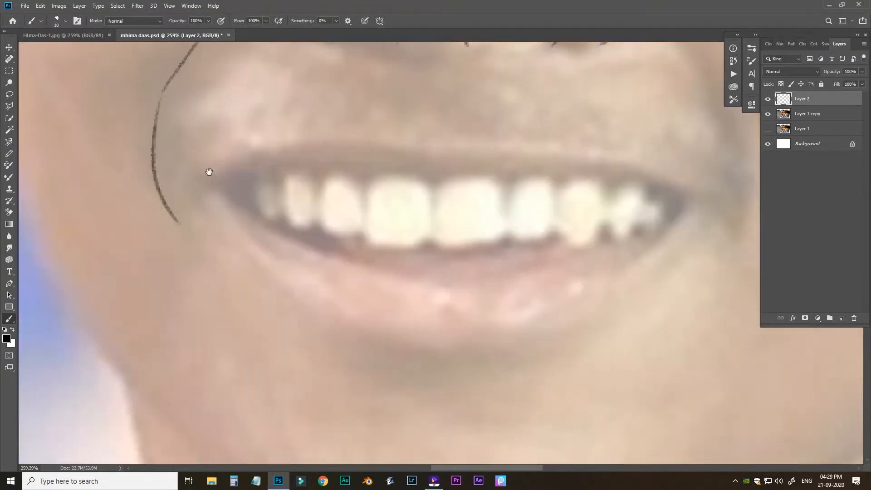
Step: Trace both edges of the upper lip and the left mouth-corner crease, and make the Layer 1 copy photo more opaque
{"action": "left_click_drag", "start_coordinate": [235, 177], "coordinate": [444, 173]}
{"action": "mouse_move", "coordinate": [445, 181]}
{"action": "left_mouse_down"}
{"action": "mouse_move", "coordinate": [266, 182]}
{"action": "mouse_move", "coordinate": [509, 193]}
{"action": "left_mouse_up"}
{"action": "left_click_drag", "start_coordinate": [281, 182], "coordinate": [384, 177]}
{"action": "mouse_move", "coordinate": [146, 164]}
{"action": "left_mouse_down"}
{"action": "mouse_move", "coordinate": [368, 149]}
{"action": "mouse_move", "coordinate": [224, 173]}
{"action": "left_mouse_up"}
{"action": "left_click_drag", "start_coordinate": [206, 170], "coordinate": [460, 204]}
{"action": "left_click", "coordinate": [808, 114]}
{"action": "left_click", "coordinate": [803, 99]}
{"action": "left_click_drag", "start_coordinate": [182, 243], "coordinate": [327, 177]}
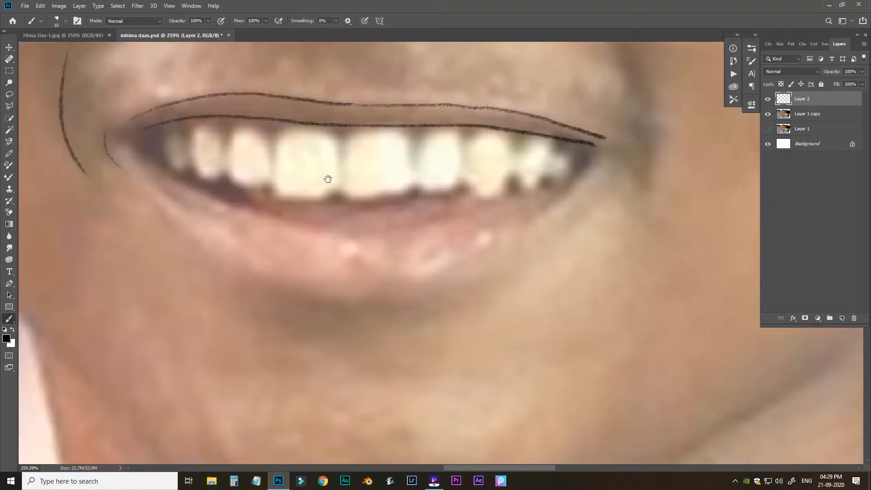
Step: Raise the opacity of Layer 1 copy and draw the curved upper edges of the teeth on Layer 2
{"action": "left_click", "coordinate": [808, 114]}
{"action": "left_click_drag", "start_coordinate": [832, 71], "coordinate": [844, 72]}
{"action": "left_click", "coordinate": [803, 99]}
{"action": "left_click_drag", "start_coordinate": [166, 117], "coordinate": [181, 125]}
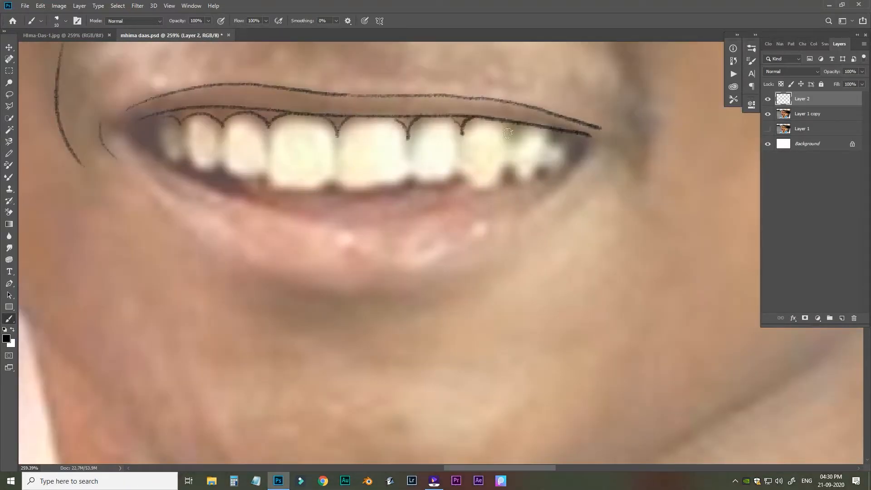
{"action": "left_click_drag", "start_coordinate": [507, 125], "coordinate": [510, 138]}
{"action": "left_click_drag", "start_coordinate": [519, 123], "coordinate": [510, 138]}
{"action": "left_click_drag", "start_coordinate": [564, 130], "coordinate": [557, 143]}
Step: Trace the inner right corner of the mouth and the lower mouth edge beneath the teeth
{"action": "left_click_drag", "start_coordinate": [591, 136], "coordinate": [574, 165]}
{"action": "left_click_drag", "start_coordinate": [137, 131], "coordinate": [182, 106]}
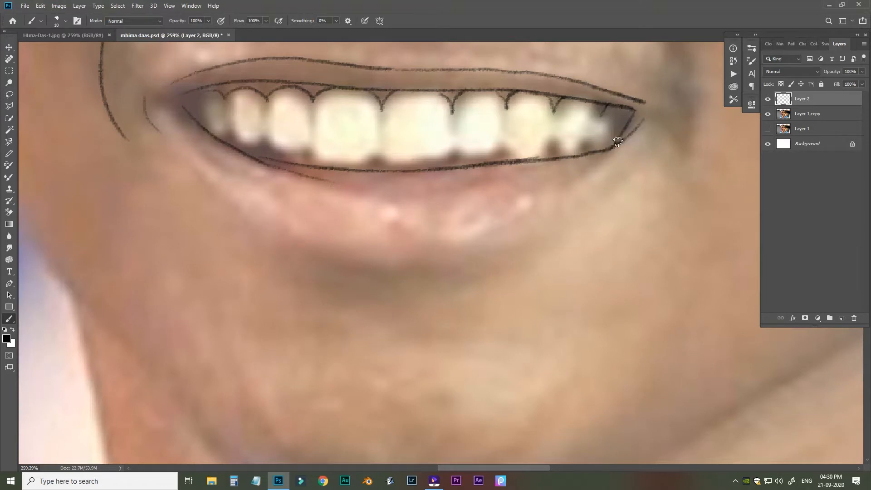
{"action": "left_click_drag", "start_coordinate": [618, 141], "coordinate": [607, 151]}
{"action": "left_click_drag", "start_coordinate": [402, 190], "coordinate": [486, 183]}
Step: Draw the dividing lines and lower edges of the individual teeth across the smile
{"action": "left_click_drag", "start_coordinate": [226, 138], "coordinate": [219, 165]}
{"action": "left_click_drag", "start_coordinate": [311, 186], "coordinate": [445, 181]}
{"action": "left_click_drag", "start_coordinate": [387, 179], "coordinate": [301, 207]}
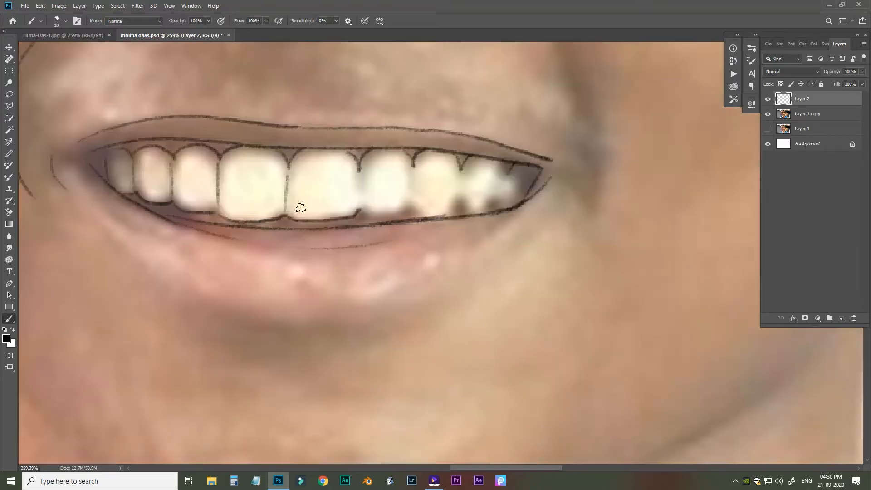
{"action": "left_click_drag", "start_coordinate": [461, 171], "coordinate": [459, 202]}
{"action": "left_click_drag", "start_coordinate": [413, 166], "coordinate": [414, 196]}
{"action": "left_click_drag", "start_coordinate": [233, 138], "coordinate": [306, 231]}
Step: Draw the lower lip's bottom contour, the short chin crease and the crease lines below the left mouth corner
{"action": "left_click_drag", "start_coordinate": [275, 343], "coordinate": [275, 117]}
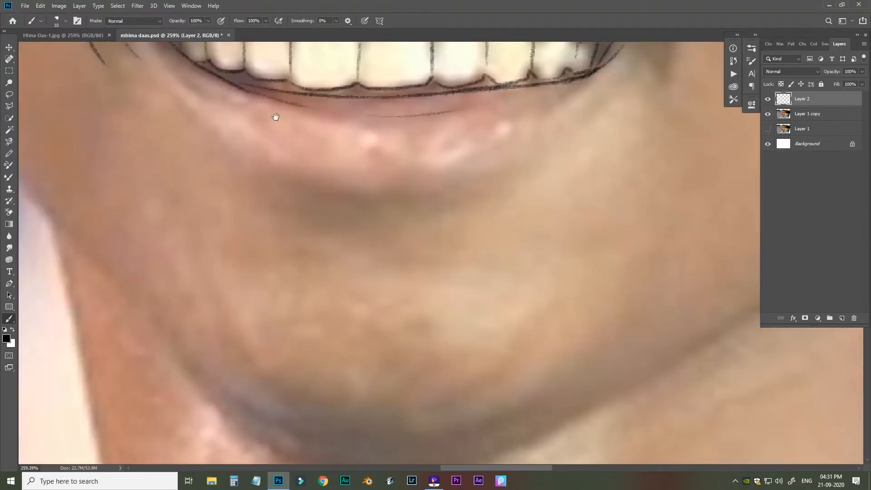
{"action": "left_click_drag", "start_coordinate": [440, 183], "coordinate": [466, 178]}
{"action": "mouse_move", "coordinate": [387, 211]}
{"action": "left_mouse_down"}
{"action": "mouse_move", "coordinate": [281, 253]}
{"action": "mouse_move", "coordinate": [398, 241]}
{"action": "left_mouse_up"}
{"action": "left_click_drag", "start_coordinate": [165, 108], "coordinate": [225, 155]}
{"action": "left_click_drag", "start_coordinate": [348, 247], "coordinate": [415, 244]}
{"action": "left_click_drag", "start_coordinate": [54, 78], "coordinate": [253, 268]}
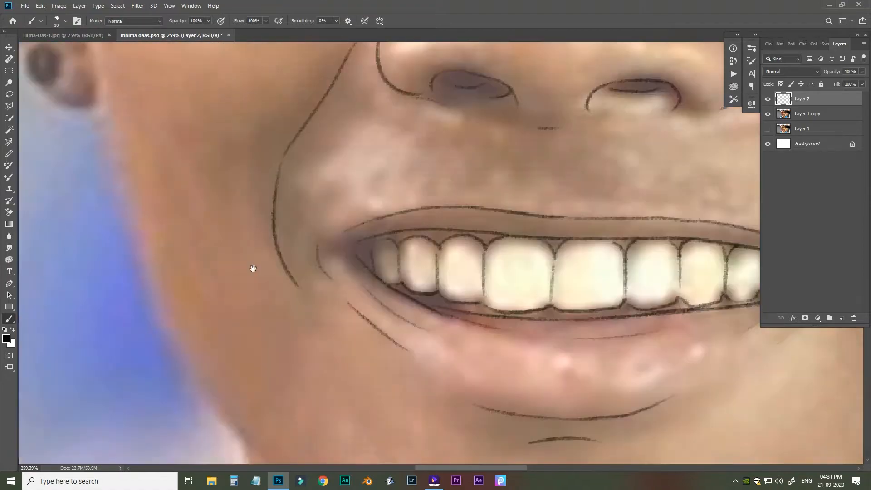
Step: Trace the right smile fold and the small crease lines beside the right mouth corner
{"action": "mouse_move", "coordinate": [544, 263]}
{"action": "left_mouse_down"}
{"action": "mouse_move", "coordinate": [471, 263]}
{"action": "mouse_move", "coordinate": [545, 263]}
{"action": "left_mouse_up"}
{"action": "mouse_move", "coordinate": [704, 395]}
{"action": "left_mouse_down"}
{"action": "mouse_move", "coordinate": [305, 131]}
{"action": "mouse_move", "coordinate": [395, 321]}
{"action": "left_mouse_up"}
{"action": "mouse_move", "coordinate": [395, 321]}
{"action": "left_mouse_down"}
{"action": "mouse_move", "coordinate": [356, 194]}
{"action": "mouse_move", "coordinate": [353, 264]}
{"action": "left_mouse_up"}
{"action": "left_click_drag", "start_coordinate": [353, 264], "coordinate": [529, 166]}
{"action": "left_click_drag", "start_coordinate": [510, 131], "coordinate": [489, 170]}
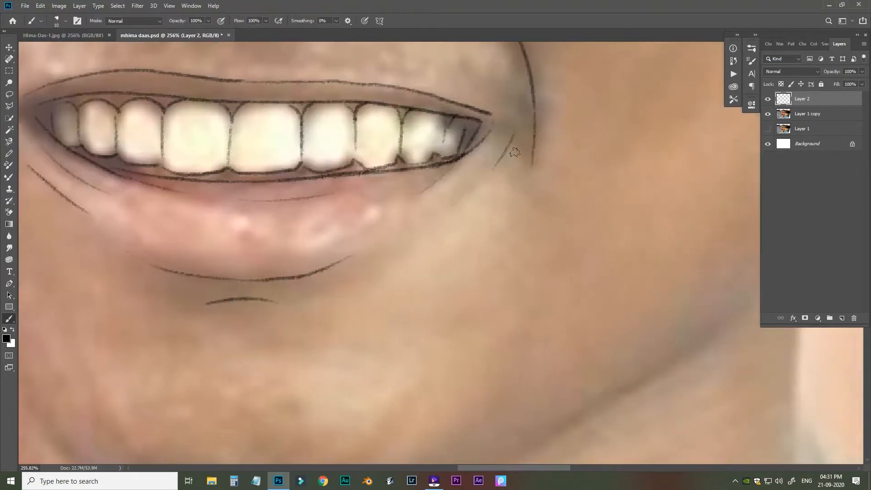
Step: Trace the outer edge and lobe of the left ear and outline its round earring
{"action": "left_click_drag", "start_coordinate": [318, 136], "coordinate": [635, 378]}
{"action": "left_click_drag", "start_coordinate": [161, 255], "coordinate": [336, 433]}
{"action": "left_click_drag", "start_coordinate": [177, 97], "coordinate": [164, 210]}
{"action": "left_click_drag", "start_coordinate": [170, 295], "coordinate": [162, 211]}
{"action": "left_click_drag", "start_coordinate": [156, 193], "coordinate": [249, 311]}
{"action": "left_click_drag", "start_coordinate": [202, 245], "coordinate": [204, 246]}
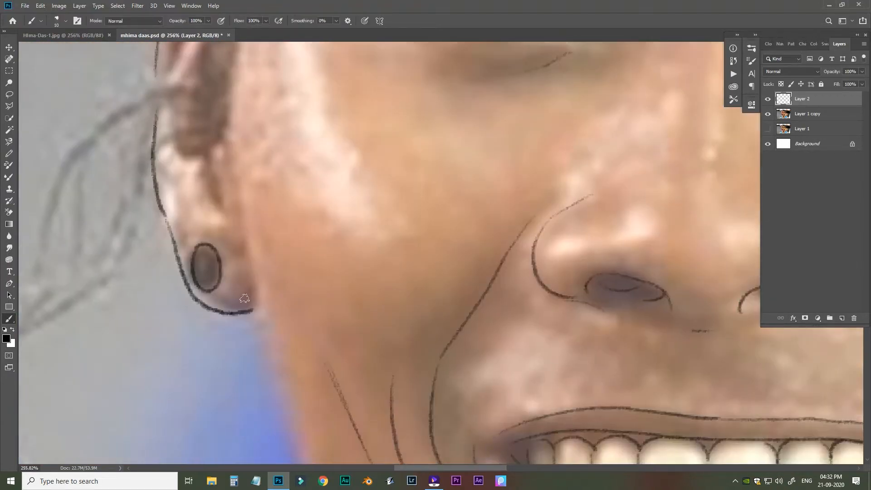
Step: Draw the inner contour of the left ear and the hair strands crossing over it
{"action": "left_click_drag", "start_coordinate": [206, 181], "coordinate": [293, 277]}
{"action": "left_click_drag", "start_coordinate": [281, 251], "coordinate": [310, 225]}
{"action": "left_click_drag", "start_coordinate": [236, 67], "coordinate": [200, 195]}
{"action": "left_click_drag", "start_coordinate": [246, 290], "coordinate": [245, 211]}
{"action": "left_click_drag", "start_coordinate": [271, 206], "coordinate": [205, 228]}
{"action": "left_click_drag", "start_coordinate": [159, 255], "coordinate": [262, 107]}
{"action": "left_click_drag", "start_coordinate": [373, 121], "coordinate": [270, 144]}
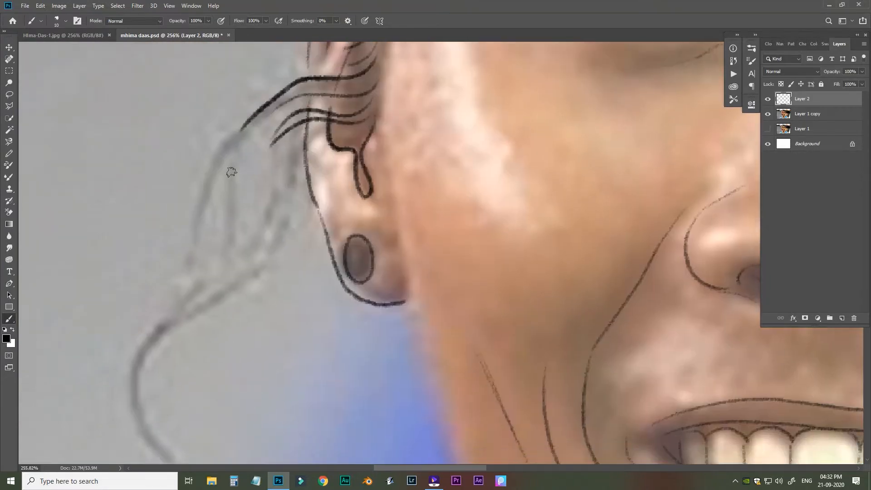
Step: Draw the long strands of the loose hair lock hanging beside the left ear
{"action": "left_click_drag", "start_coordinate": [230, 171], "coordinate": [252, 103]}
{"action": "left_click_drag", "start_coordinate": [264, 60], "coordinate": [185, 228]}
{"action": "left_click_drag", "start_coordinate": [253, 141], "coordinate": [256, 200]}
{"action": "mouse_move", "coordinate": [297, 137]}
{"action": "left_mouse_down"}
{"action": "mouse_move", "coordinate": [224, 286]}
{"action": "mouse_move", "coordinate": [241, 288]}
{"action": "left_mouse_up"}
{"action": "left_click_drag", "start_coordinate": [317, 131], "coordinate": [241, 311]}
{"action": "left_click_drag", "start_coordinate": [324, 132], "coordinate": [210, 320]}
{"action": "left_click_drag", "start_coordinate": [250, 309], "coordinate": [378, 161]}
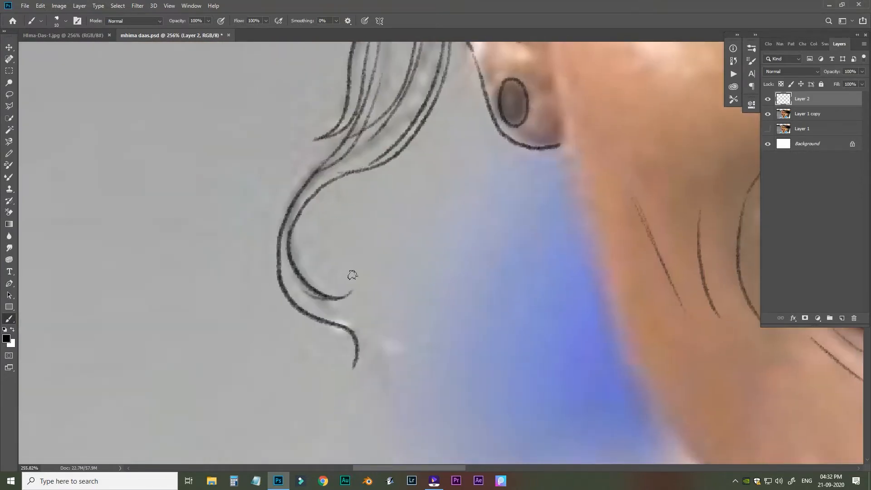
Step: Finish the curled lower end of the loose hair lock, add strands above the ear and save the document
{"action": "left_click_drag", "start_coordinate": [417, 86], "coordinate": [342, 448]}
{"action": "left_click_drag", "start_coordinate": [352, 290], "coordinate": [386, 294]}
{"action": "left_click_drag", "start_coordinate": [381, 181], "coordinate": [271, 289]}
{"action": "left_click_drag", "start_coordinate": [217, 218], "coordinate": [336, 302]}
{"action": "left_click_drag", "start_coordinate": [370, 119], "coordinate": [315, 191]}
{"action": "key", "text": "ctrl+0"}
{"action": "key", "text": "ctrl+s"}
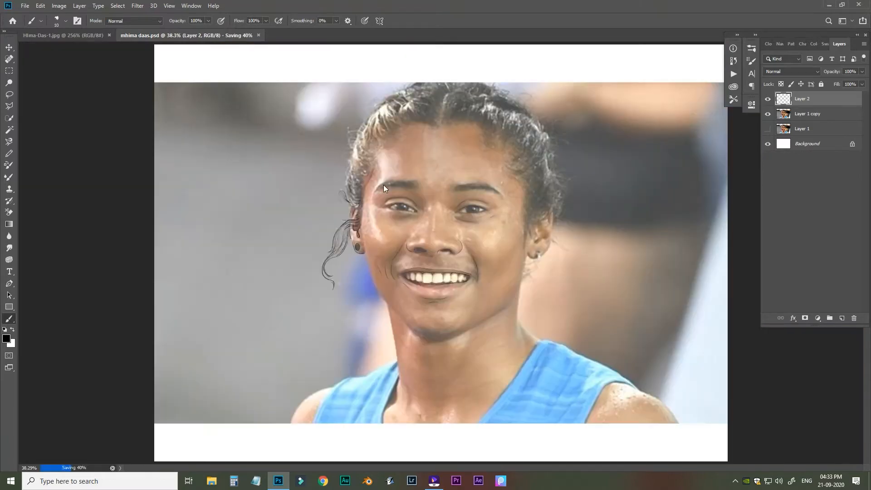
Step: Draw hairline strokes at the left temple and wavy strands along the hair above the left ear
{"action": "left_click_drag", "start_coordinate": [360, 165], "coordinate": [422, 168]}
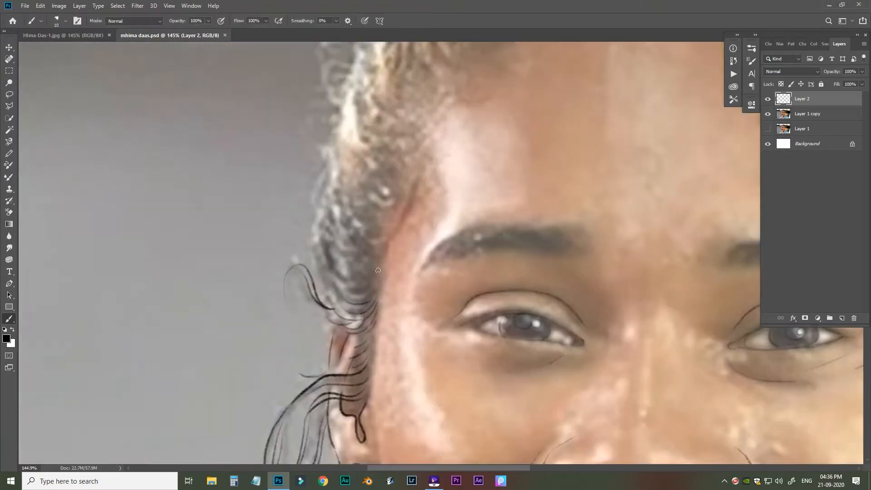
{"action": "left_click_drag", "start_coordinate": [370, 272], "coordinate": [384, 224]}
{"action": "left_click_drag", "start_coordinate": [393, 212], "coordinate": [374, 236]}
{"action": "mouse_move", "coordinate": [440, 104]}
{"action": "left_mouse_down"}
{"action": "mouse_move", "coordinate": [365, 242]}
{"action": "mouse_move", "coordinate": [366, 301]}
{"action": "left_mouse_up"}
{"action": "left_click_drag", "start_coordinate": [363, 318], "coordinate": [283, 232]}
{"action": "left_click_drag", "start_coordinate": [183, 173], "coordinate": [191, 316]}
{"action": "left_click_drag", "start_coordinate": [218, 226], "coordinate": [167, 217]}
{"action": "left_click_drag", "start_coordinate": [155, 308], "coordinate": [154, 254]}
Step: Add curly flyaway strands along the outer left side of the hair, reaching inward to the forehead hairline
{"action": "left_click_drag", "start_coordinate": [200, 252], "coordinate": [164, 273]}
{"action": "mouse_move", "coordinate": [186, 266]}
{"action": "left_mouse_down"}
{"action": "mouse_move", "coordinate": [174, 302]}
{"action": "mouse_move", "coordinate": [154, 316]}
{"action": "left_mouse_up"}
{"action": "left_click_drag", "start_coordinate": [192, 290], "coordinate": [190, 330]}
{"action": "left_click_drag", "start_coordinate": [256, 334], "coordinate": [137, 369]}
{"action": "mouse_move", "coordinate": [218, 313]}
{"action": "left_mouse_down"}
{"action": "mouse_move", "coordinate": [234, 193]}
{"action": "mouse_move", "coordinate": [213, 344]}
{"action": "left_mouse_up"}
{"action": "mouse_move", "coordinate": [200, 288]}
{"action": "left_mouse_down"}
{"action": "mouse_move", "coordinate": [266, 275]}
{"action": "mouse_move", "coordinate": [198, 333]}
{"action": "left_mouse_up"}
{"action": "left_click_drag", "start_coordinate": [176, 263], "coordinate": [224, 330]}
{"action": "left_click_drag", "start_coordinate": [196, 271], "coordinate": [226, 327]}
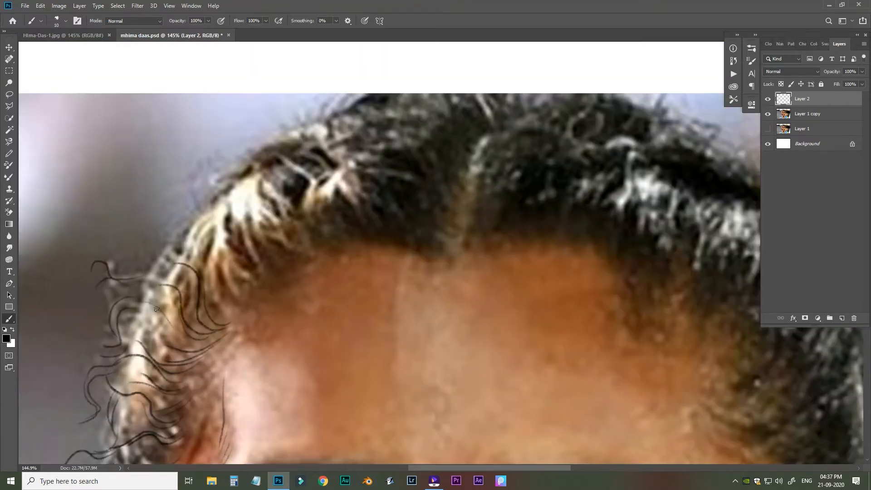
Step: Draw curved strands over the upper-left hairline and a flyaway curl above the outer hair edge
{"action": "left_click_drag", "start_coordinate": [156, 309], "coordinate": [140, 377]}
{"action": "mouse_move", "coordinate": [236, 326]}
{"action": "left_mouse_down"}
{"action": "mouse_move", "coordinate": [184, 282]}
{"action": "mouse_move", "coordinate": [184, 317]}
{"action": "left_mouse_up"}
{"action": "left_click_drag", "start_coordinate": [182, 281], "coordinate": [247, 284]}
{"action": "left_click_drag", "start_coordinate": [291, 325], "coordinate": [214, 272]}
{"action": "left_click_drag", "start_coordinate": [225, 242], "coordinate": [173, 234]}
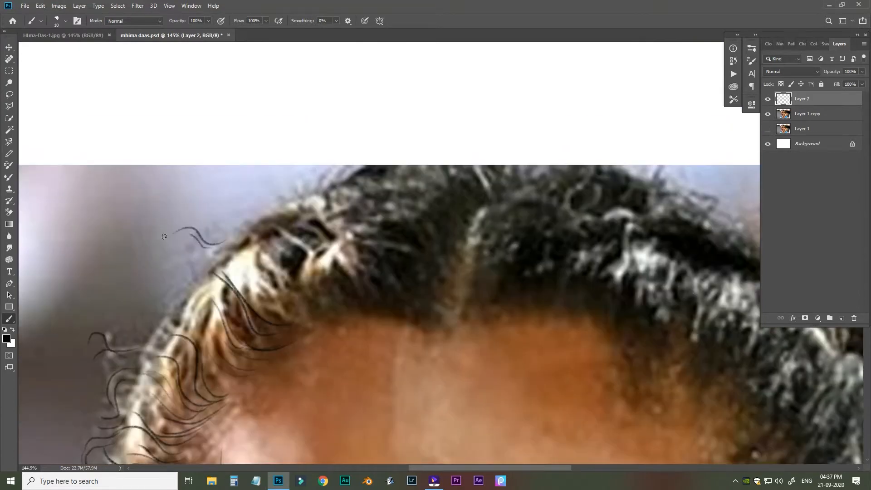
Step: Trace the top-left hair contour up to the parting with thin flyaway strands
{"action": "left_click_drag", "start_coordinate": [317, 254], "coordinate": [198, 320]}
{"action": "left_click_drag", "start_coordinate": [116, 318], "coordinate": [53, 297]}
{"action": "left_click_drag", "start_coordinate": [363, 272], "coordinate": [243, 295]}
{"action": "left_click_drag", "start_coordinate": [101, 261], "coordinate": [195, 246]}
{"action": "left_click_drag", "start_coordinate": [179, 244], "coordinate": [251, 251]}
{"action": "left_click_drag", "start_coordinate": [281, 290], "coordinate": [199, 246]}
{"action": "left_click_drag", "start_coordinate": [198, 213], "coordinate": [164, 173]}
Step: Continue the flyaway hair contour from the parting down the upper-right side of the head
{"action": "mouse_move", "coordinate": [203, 218]}
{"action": "left_mouse_down"}
{"action": "mouse_move", "coordinate": [246, 202]}
{"action": "mouse_move", "coordinate": [347, 229]}
{"action": "left_mouse_up"}
{"action": "left_click_drag", "start_coordinate": [408, 281], "coordinate": [237, 240]}
{"action": "left_click_drag", "start_coordinate": [242, 227], "coordinate": [160, 195]}
{"action": "left_click_drag", "start_coordinate": [261, 251], "coordinate": [317, 236]}
{"action": "mouse_move", "coordinate": [318, 259]}
{"action": "left_mouse_down"}
{"action": "mouse_move", "coordinate": [234, 212]}
{"action": "mouse_move", "coordinate": [200, 155]}
{"action": "left_mouse_up"}
{"action": "left_click_drag", "start_coordinate": [183, 173], "coordinate": [234, 240]}
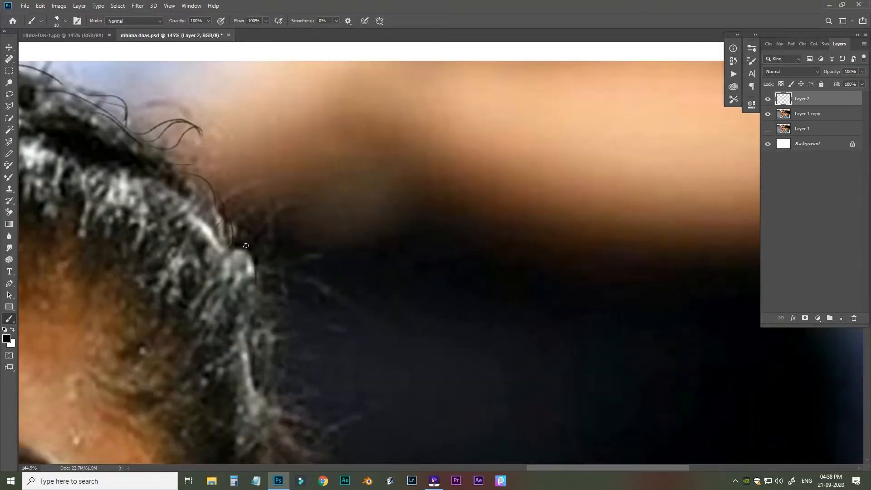
Step: Trace the wavy outer hair edge down the right side of the head toward the ear
{"action": "left_click_drag", "start_coordinate": [272, 308], "coordinate": [263, 222]}
{"action": "mouse_move", "coordinate": [255, 175]}
{"action": "left_mouse_down"}
{"action": "mouse_move", "coordinate": [279, 223]}
{"action": "mouse_move", "coordinate": [287, 291]}
{"action": "left_mouse_up"}
{"action": "left_click_drag", "start_coordinate": [309, 313], "coordinate": [314, 257]}
{"action": "mouse_move", "coordinate": [288, 247]}
{"action": "left_mouse_down"}
{"action": "mouse_move", "coordinate": [307, 296]}
{"action": "mouse_move", "coordinate": [320, 224]}
{"action": "left_mouse_up"}
{"action": "left_click_drag", "start_coordinate": [323, 211], "coordinate": [309, 342]}
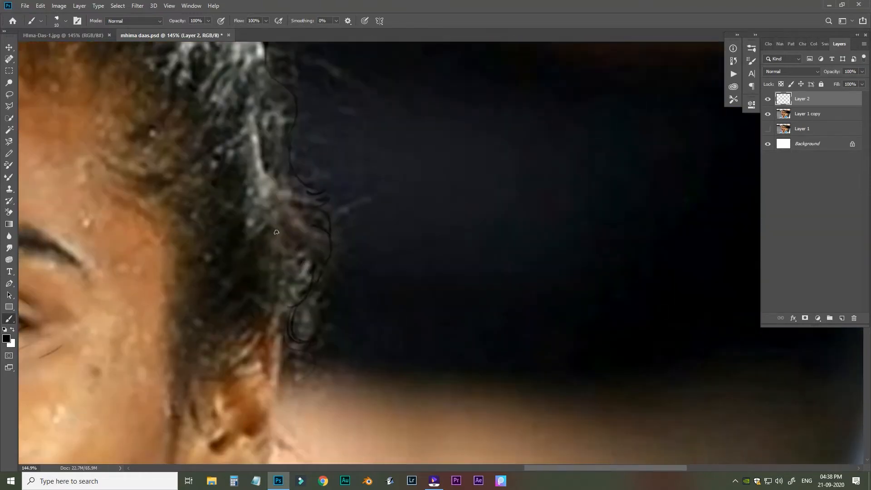
Step: Trace the outer edge, inner folds and lobe of the right ear, outline its earring and add nearby hair strands
{"action": "left_click_drag", "start_coordinate": [276, 232], "coordinate": [302, 191]}
{"action": "left_click_drag", "start_coordinate": [357, 209], "coordinate": [391, 227]}
{"action": "mouse_move", "coordinate": [318, 291]}
{"action": "left_mouse_down"}
{"action": "mouse_move", "coordinate": [357, 242]}
{"action": "mouse_move", "coordinate": [306, 399]}
{"action": "left_mouse_up"}
{"action": "mouse_move", "coordinate": [248, 401]}
{"action": "left_mouse_down"}
{"action": "mouse_move", "coordinate": [278, 291]}
{"action": "mouse_move", "coordinate": [322, 289]}
{"action": "left_mouse_up"}
{"action": "mouse_move", "coordinate": [320, 273]}
{"action": "left_mouse_down"}
{"action": "mouse_move", "coordinate": [328, 340]}
{"action": "mouse_move", "coordinate": [346, 297]}
{"action": "left_mouse_up"}
{"action": "mouse_move", "coordinate": [333, 240]}
{"action": "left_mouse_down"}
{"action": "mouse_move", "coordinate": [324, 286]}
{"action": "mouse_move", "coordinate": [356, 318]}
{"action": "left_mouse_up"}
{"action": "mouse_move", "coordinate": [345, 312]}
{"action": "left_mouse_down"}
{"action": "mouse_move", "coordinate": [387, 290]}
{"action": "mouse_move", "coordinate": [377, 271]}
{"action": "left_mouse_up"}
{"action": "left_click_drag", "start_coordinate": [347, 247], "coordinate": [371, 286]}
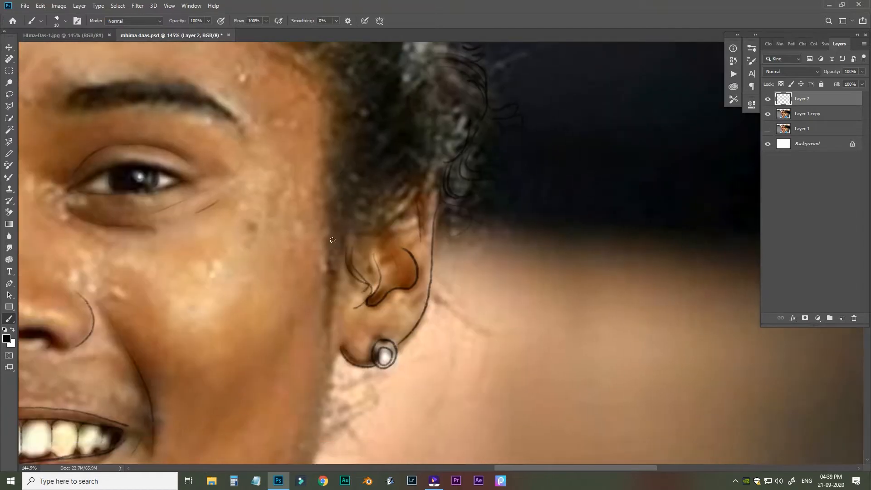
Step: Draw hair strands along the right temple and the lower part of the right forehead hairline
{"action": "left_click_drag", "start_coordinate": [379, 195], "coordinate": [348, 287]}
{"action": "left_click_drag", "start_coordinate": [318, 316], "coordinate": [348, 288]}
{"action": "left_click_drag", "start_coordinate": [327, 216], "coordinate": [354, 274]}
{"action": "left_click_drag", "start_coordinate": [308, 136], "coordinate": [350, 317]}
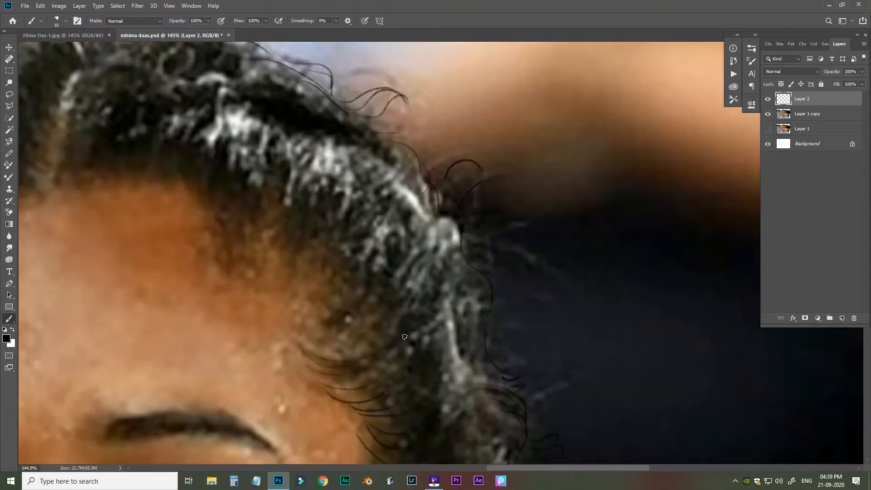
Step: Fill the right forehead hairline with rows of thin curved hair strands up toward the parting
{"action": "left_click_drag", "start_coordinate": [385, 345], "coordinate": [291, 207]}
{"action": "left_click_drag", "start_coordinate": [318, 380], "coordinate": [393, 341]}
{"action": "left_click_drag", "start_coordinate": [227, 173], "coordinate": [392, 332]}
{"action": "left_click_drag", "start_coordinate": [493, 269], "coordinate": [390, 364]}
{"action": "left_click_drag", "start_coordinate": [363, 251], "coordinate": [344, 309]}
{"action": "left_click_drag", "start_coordinate": [274, 173], "coordinate": [375, 235]}
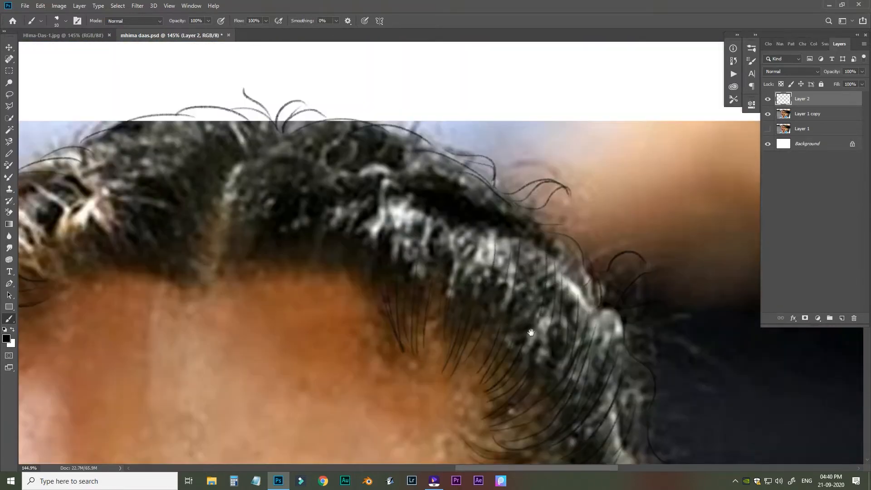
Step: Draw fine hair strands on both sides of the central parting above the forehead
{"action": "left_click_drag", "start_coordinate": [531, 333], "coordinate": [665, 322]}
{"action": "left_click_drag", "start_coordinate": [354, 118], "coordinate": [448, 120]}
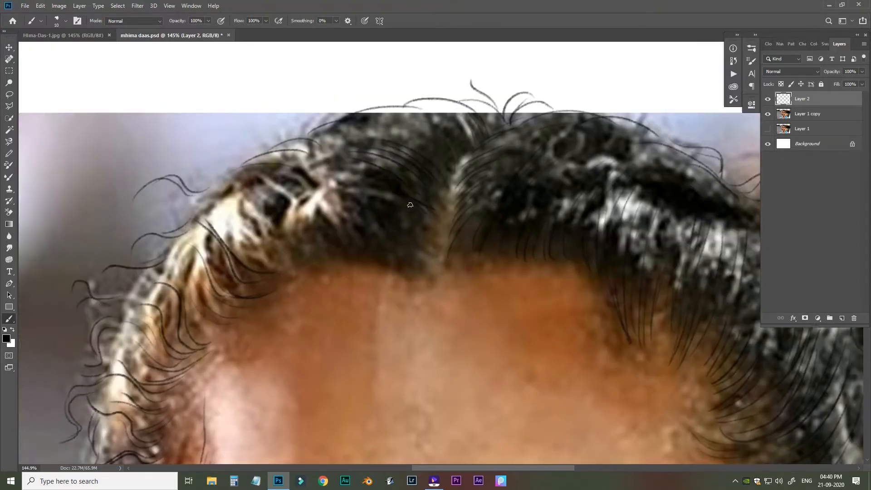
{"action": "mouse_move", "coordinate": [349, 245]}
{"action": "left_mouse_down"}
{"action": "mouse_move", "coordinate": [411, 212]}
{"action": "mouse_move", "coordinate": [411, 291]}
{"action": "left_mouse_up"}
Step: Draw brush strokes along both eyebrows of the portrait
{"action": "left_click_drag", "start_coordinate": [363, 445], "coordinate": [275, 59]}
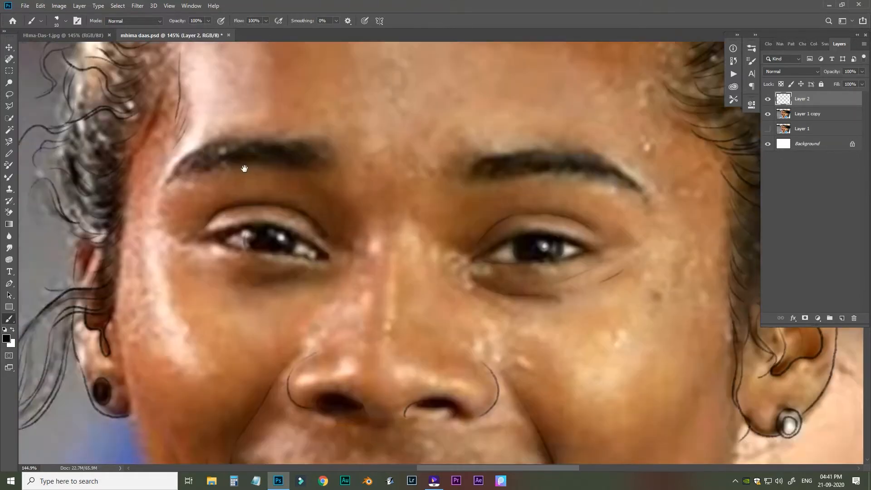
{"action": "left_click_drag", "start_coordinate": [245, 170], "coordinate": [231, 170]}
{"action": "left_click_drag", "start_coordinate": [313, 149], "coordinate": [157, 183]}
{"action": "left_click_drag", "start_coordinate": [509, 227], "coordinate": [338, 245]}
{"action": "left_click_drag", "start_coordinate": [272, 273], "coordinate": [551, 242]}
Step: Trace the face and jaw contour around the chin and the right side of the neck
{"action": "left_click_drag", "start_coordinate": [363, 363], "coordinate": [200, 160]}
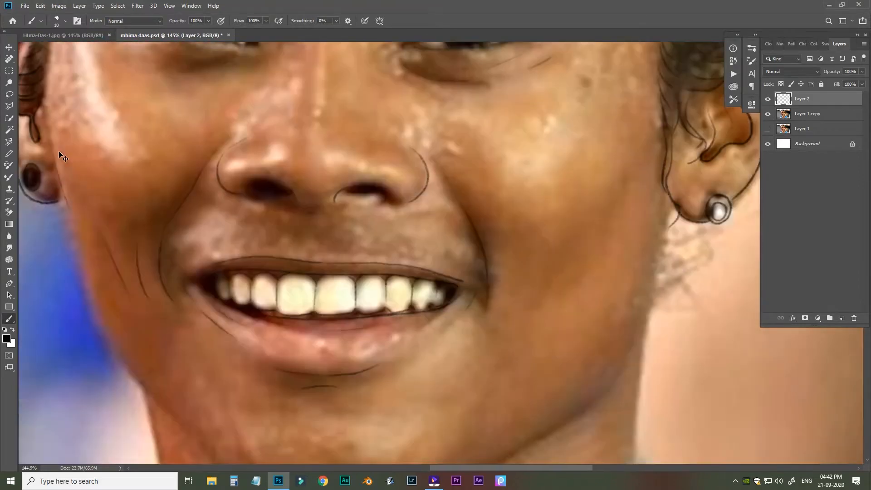
{"action": "left_click_drag", "start_coordinate": [181, 290], "coordinate": [146, 171]}
{"action": "mouse_move", "coordinate": [27, 78]}
{"action": "left_mouse_down"}
{"action": "mouse_move", "coordinate": [56, 181]}
{"action": "mouse_move", "coordinate": [109, 264]}
{"action": "left_mouse_up"}
{"action": "left_click_drag", "start_coordinate": [304, 344], "coordinate": [173, 268]}
{"action": "left_click_drag", "start_coordinate": [199, 331], "coordinate": [434, 193]}
{"action": "left_click_drag", "start_coordinate": [104, 199], "coordinate": [111, 358]}
{"action": "left_click_drag", "start_coordinate": [482, 264], "coordinate": [267, 116]}
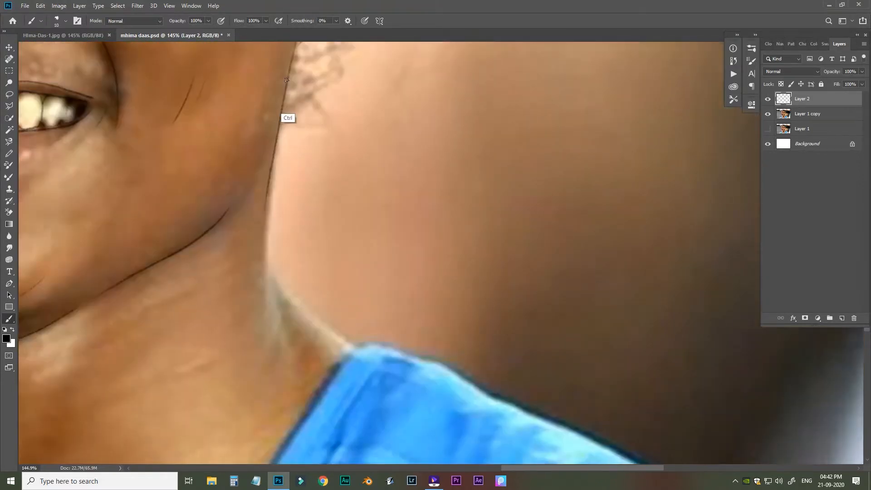
Step: Draw the loose curls below the right ear and trace the right neck line down to the shirt shoulder
{"action": "left_click_drag", "start_coordinate": [273, 247], "coordinate": [299, 160]}
{"action": "mouse_move", "coordinate": [305, 45]}
{"action": "left_mouse_down"}
{"action": "mouse_move", "coordinate": [296, 170]}
{"action": "mouse_move", "coordinate": [373, 255]}
{"action": "left_mouse_up"}
{"action": "left_click_drag", "start_coordinate": [298, 173], "coordinate": [323, 247]}
{"action": "left_click_drag", "start_coordinate": [364, 137], "coordinate": [432, 251]}
{"action": "left_click_drag", "start_coordinate": [409, 68], "coordinate": [348, 278]}
{"action": "left_click_drag", "start_coordinate": [334, 293], "coordinate": [368, 333]}
{"action": "left_click_drag", "start_coordinate": [72, 416], "coordinate": [428, 159]}
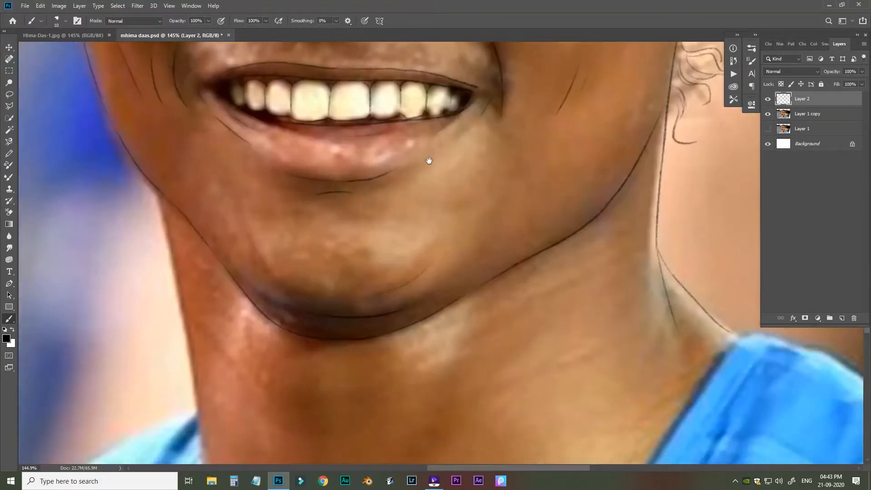
Step: Trace the left edge of the neck down to the shirt and add hatch strokes and creases across the throat
{"action": "left_click_drag", "start_coordinate": [182, 363], "coordinate": [207, 152]}
{"action": "left_click_drag", "start_coordinate": [201, 46], "coordinate": [239, 297]}
{"action": "left_click_drag", "start_coordinate": [233, 273], "coordinate": [174, 439]}
{"action": "left_click_drag", "start_coordinate": [273, 363], "coordinate": [179, 239]}
{"action": "left_click_drag", "start_coordinate": [227, 150], "coordinate": [231, 305]}
{"action": "left_click_drag", "start_coordinate": [476, 309], "coordinate": [321, 350]}
{"action": "left_click_drag", "start_coordinate": [399, 234], "coordinate": [363, 290]}
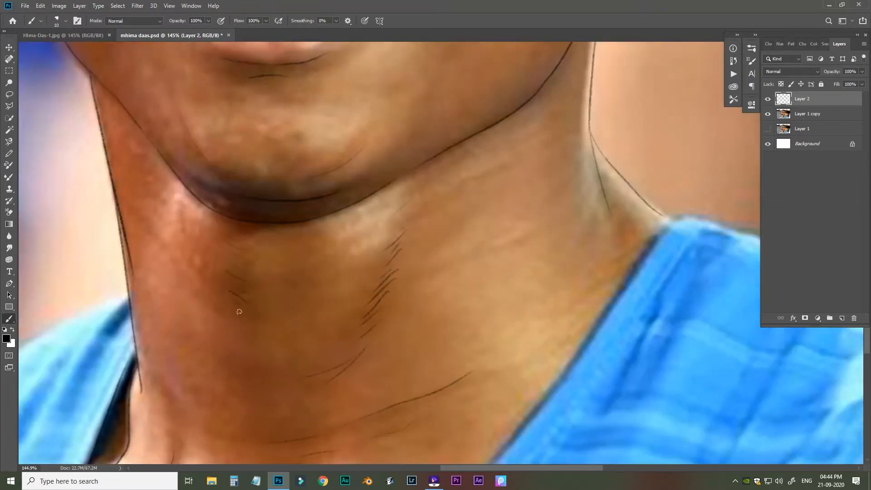
{"action": "left_click_drag", "start_coordinate": [239, 311], "coordinate": [349, 291]}
Step: Outline the left shirt strap and shoulder, with collarbone marks and fabric fold lines
{"action": "left_click_drag", "start_coordinate": [261, 206], "coordinate": [278, 232]}
{"action": "left_click_drag", "start_coordinate": [227, 401], "coordinate": [309, 202]}
{"action": "left_click_drag", "start_coordinate": [182, 204], "coordinate": [374, 227]}
{"action": "left_click_drag", "start_coordinate": [352, 164], "coordinate": [191, 363]}
{"action": "left_click_drag", "start_coordinate": [463, 190], "coordinate": [360, 314]}
{"action": "left_click_drag", "start_coordinate": [190, 363], "coordinate": [327, 216]}
{"action": "left_click_drag", "start_coordinate": [395, 57], "coordinate": [210, 307]}
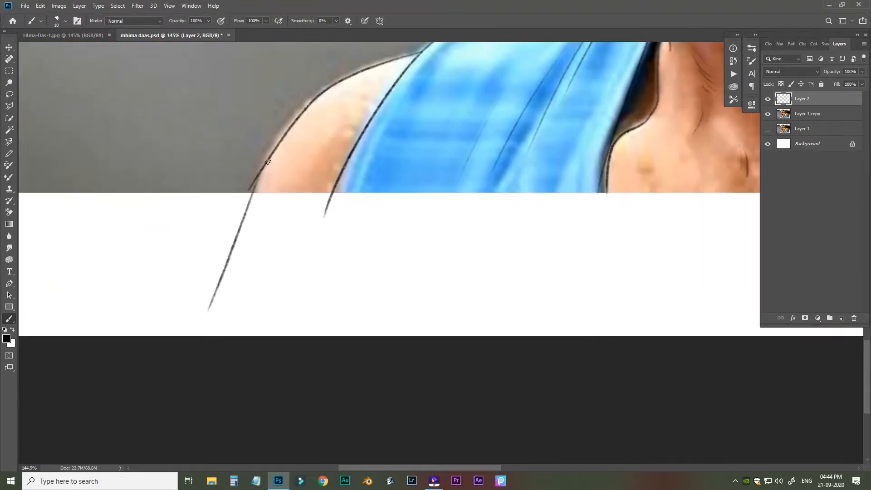
Step: Erase stray ends of the left shoulder and armhole lines and redraw them extending below the photo's lower edge
{"action": "key", "text": "e"}
{"action": "mouse_move", "coordinate": [255, 188]}
{"action": "left_mouse_down"}
{"action": "mouse_move", "coordinate": [263, 166]}
{"action": "mouse_move", "coordinate": [266, 175]}
{"action": "left_mouse_up"}
{"action": "key", "text": "b"}
{"action": "left_click_drag", "start_coordinate": [354, 191], "coordinate": [266, 205]}
{"action": "left_click_drag", "start_coordinate": [280, 158], "coordinate": [233, 318]}
{"action": "key", "text": "e"}
{"action": "left_click_drag", "start_coordinate": [290, 216], "coordinate": [301, 190]}
{"action": "left_click_drag", "start_coordinate": [400, 197], "coordinate": [204, 233]}
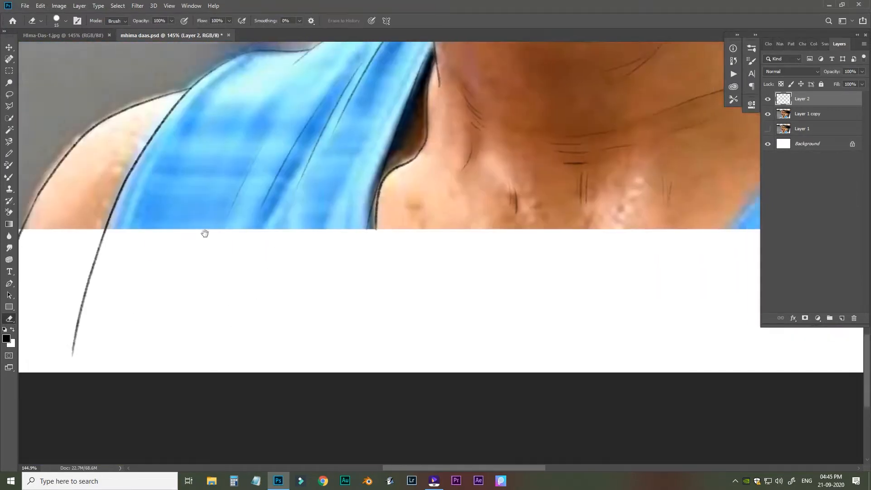
Step: Draw the shirt's curved neckline across the blank area below the photo
{"action": "key", "text": "b"}
{"action": "left_click_drag", "start_coordinate": [190, 199], "coordinate": [451, 259]}
{"action": "left_click_drag", "start_coordinate": [547, 190], "coordinate": [384, 293]}
{"action": "left_click_drag", "start_coordinate": [237, 188], "coordinate": [261, 304]}
{"action": "left_click_drag", "start_coordinate": [152, 151], "coordinate": [300, 180]}
{"action": "left_click_drag", "start_coordinate": [681, 247], "coordinate": [249, 241]}
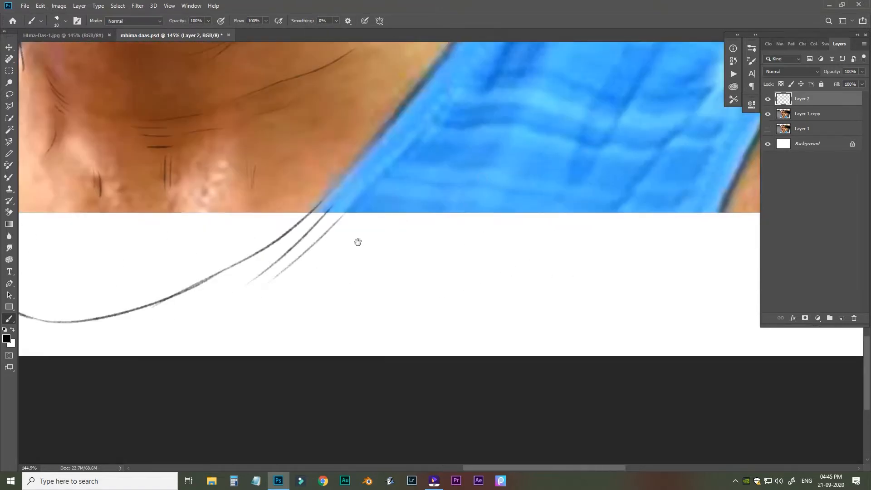
Step: Trace the inner edge of the right shirt strap and continue its seam and fold lines below the photo
{"action": "left_click_drag", "start_coordinate": [462, 220], "coordinate": [389, 317]}
{"action": "mouse_move", "coordinate": [358, 241]}
{"action": "left_mouse_down"}
{"action": "mouse_move", "coordinate": [407, 336]}
{"action": "mouse_move", "coordinate": [439, 318]}
{"action": "left_mouse_up"}
{"action": "left_click_drag", "start_coordinate": [500, 182], "coordinate": [378, 285]}
{"action": "left_click_drag", "start_coordinate": [279, 391], "coordinate": [417, 226]}
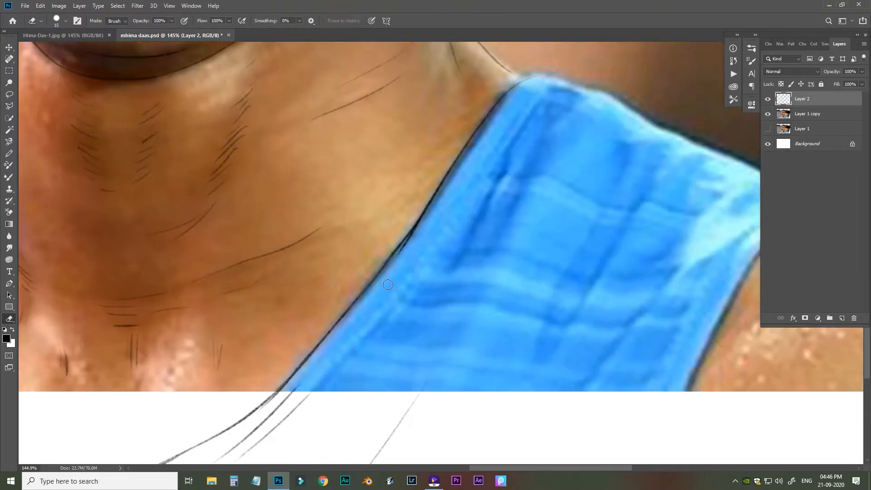
Step: Outline the upper edge of the right shirt strap, its armhole and the right shoulder and arm
{"action": "key", "text": "b"}
{"action": "left_click_drag", "start_coordinate": [531, 227], "coordinate": [370, 280]}
{"action": "left_click_drag", "start_coordinate": [544, 245], "coordinate": [321, 184]}
{"action": "left_click_drag", "start_coordinate": [146, 68], "coordinate": [486, 214]}
{"action": "left_click_drag", "start_coordinate": [522, 354], "coordinate": [337, 177]}
{"action": "left_click_drag", "start_coordinate": [321, 92], "coordinate": [529, 315]}
{"action": "left_click_drag", "start_coordinate": [531, 222], "coordinate": [660, 286]}
{"action": "mouse_move", "coordinate": [472, 147]}
{"action": "left_mouse_down"}
{"action": "mouse_move", "coordinate": [415, 121]}
{"action": "mouse_move", "coordinate": [260, 270]}
{"action": "left_mouse_up"}
Step: Add fabric fold lines inside the shirt straps and finish the lower ends of the shirt lines
{"action": "left_click_drag", "start_coordinate": [363, 272], "coordinate": [398, 227]}
{"action": "left_click_drag", "start_coordinate": [295, 224], "coordinate": [274, 331]}
{"action": "left_click_drag", "start_coordinate": [290, 291], "coordinate": [396, 240]}
{"action": "left_click_drag", "start_coordinate": [380, 272], "coordinate": [395, 326]}
{"action": "left_click_drag", "start_coordinate": [341, 181], "coordinate": [486, 314]}
{"action": "left_click_drag", "start_coordinate": [477, 181], "coordinate": [490, 311]}
{"action": "left_click_drag", "start_coordinate": [376, 200], "coordinate": [292, 376]}
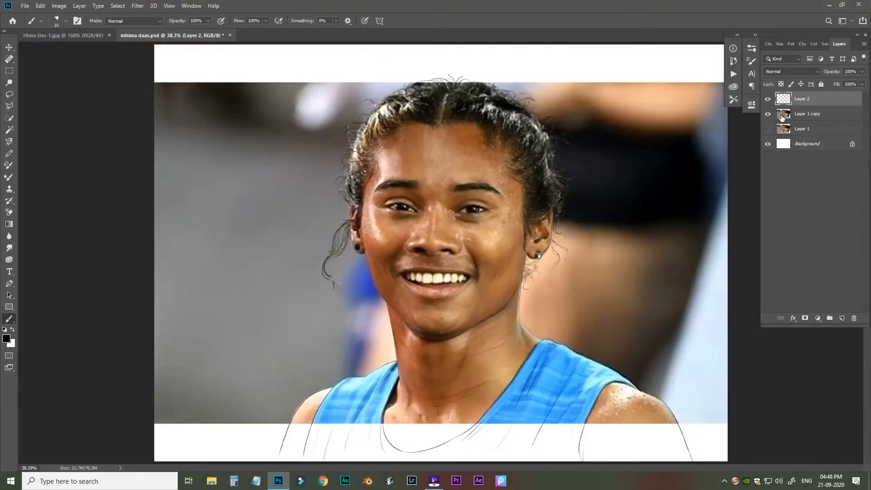
Step: Fade the Layer 1 copy photo to 12% fill, then duplicate it and scale the duplicate down as a reference
{"action": "left_click_drag", "start_coordinate": [862, 84], "coordinate": [813, 101]}
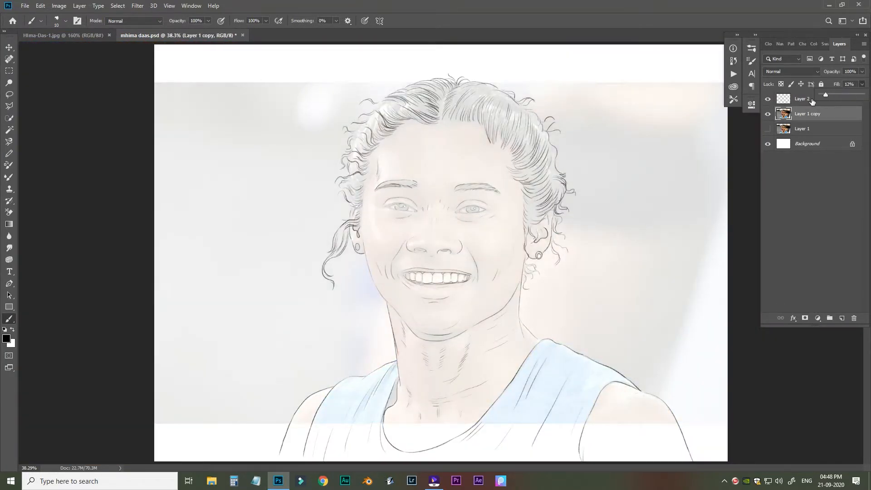
{"action": "key", "text": "ctrl+j"}
{"action": "key", "text": "ctrl+t"}
{"action": "left_click_drag", "start_coordinate": [728, 424], "coordinate": [548, 339]}
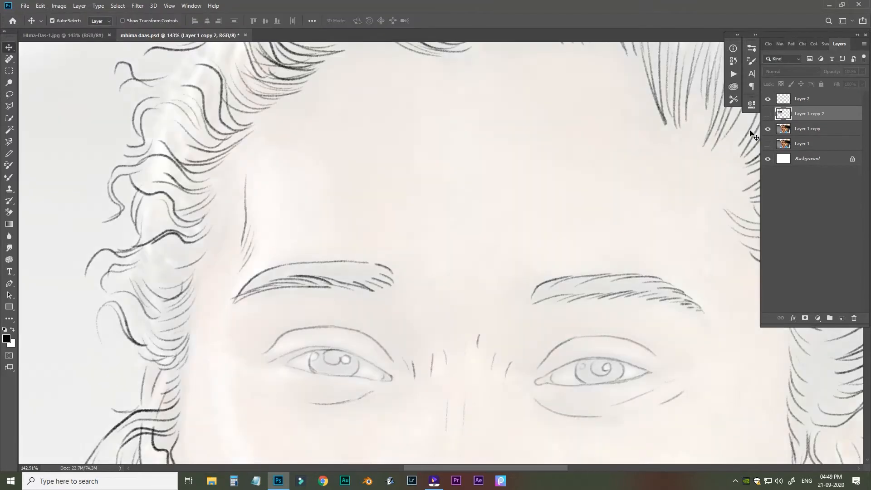
Step: Readjust the traced photo's fill, then shade the left iris and thicken the upper lash line on a new layer
{"action": "left_click_drag", "start_coordinate": [862, 84], "coordinate": [827, 94]}
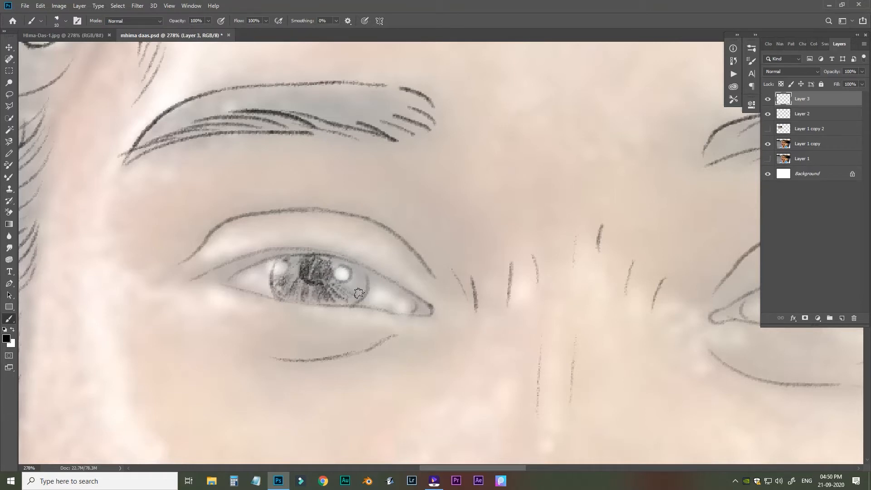
{"action": "left_click_drag", "start_coordinate": [363, 273], "coordinate": [358, 302]}
{"action": "left_click_drag", "start_coordinate": [358, 301], "coordinate": [348, 279]}
{"action": "left_click_drag", "start_coordinate": [217, 260], "coordinate": [322, 238]}
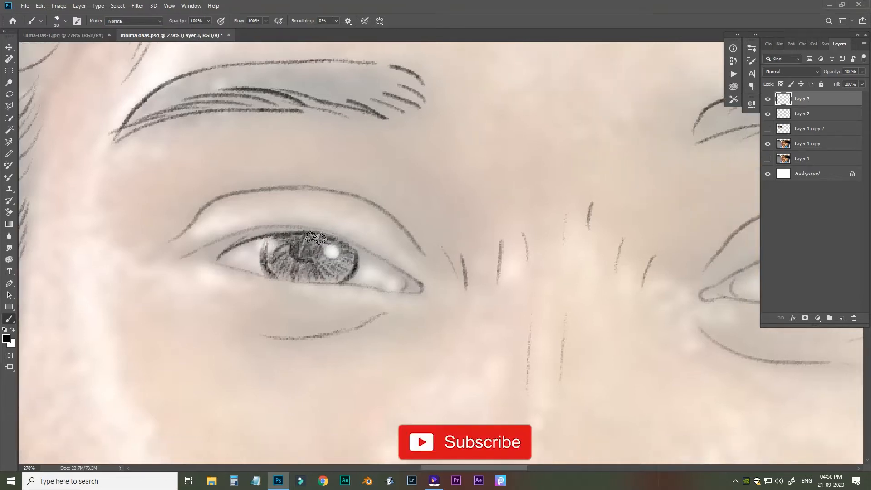
{"action": "left_click_drag", "start_coordinate": [222, 244], "coordinate": [197, 261]}
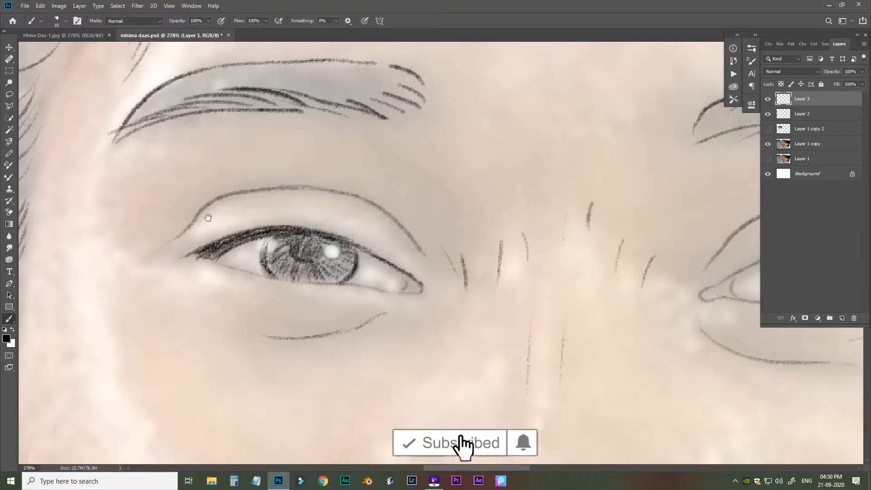
Step: Darken the lower lid, tear duct and outer corner of the left eye, and fill its eyebrow with hair strokes
{"action": "left_click_drag", "start_coordinate": [208, 216], "coordinate": [105, 203]}
{"action": "left_click_drag", "start_coordinate": [256, 241], "coordinate": [278, 248]}
{"action": "left_click_drag", "start_coordinate": [242, 281], "coordinate": [216, 258]}
{"action": "left_click_drag", "start_coordinate": [280, 248], "coordinate": [264, 255]}
{"action": "left_click_drag", "start_coordinate": [69, 216], "coordinate": [231, 231]}
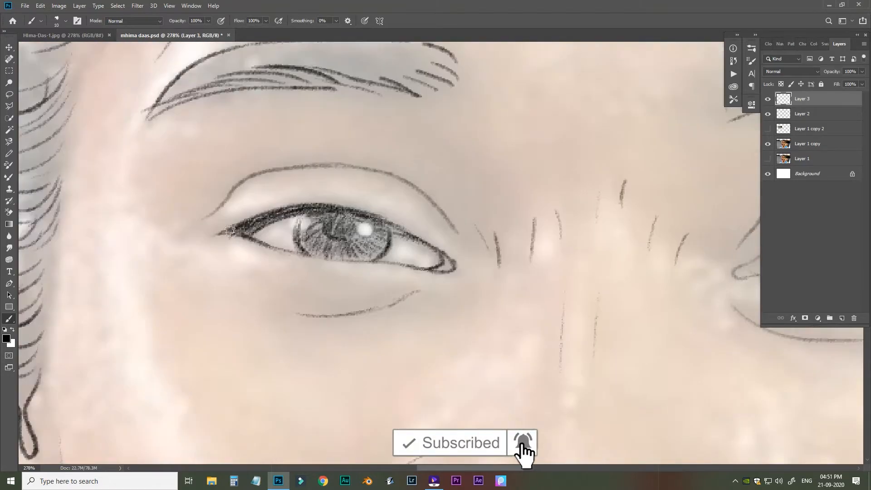
{"action": "mouse_move", "coordinate": [148, 138]}
{"action": "left_mouse_down"}
{"action": "mouse_move", "coordinate": [176, 202]}
{"action": "mouse_move", "coordinate": [164, 287]}
{"action": "left_mouse_up"}
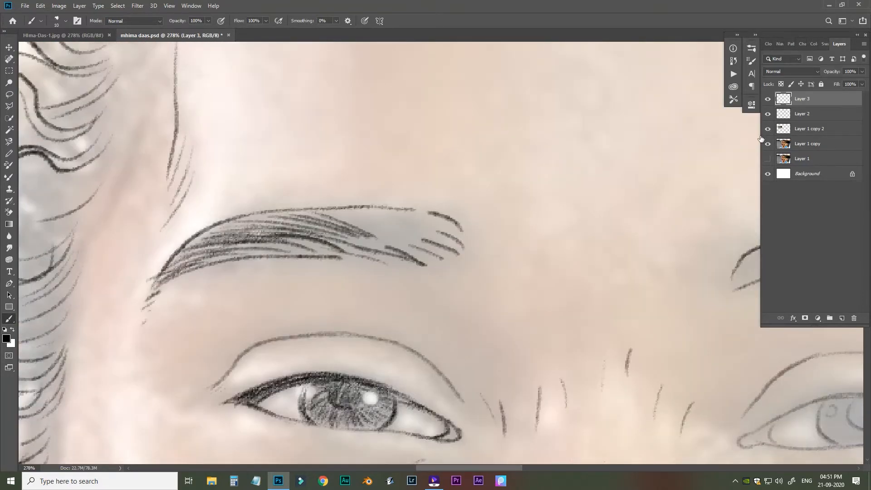
Step: Crop the Layer 1 copy 2 reference photo to the face and place it beside the left eye
{"action": "key", "text": "ctrl+0"}
{"action": "key", "text": "m"}
{"action": "left_click_drag", "start_coordinate": [273, 137], "coordinate": [342, 207]}
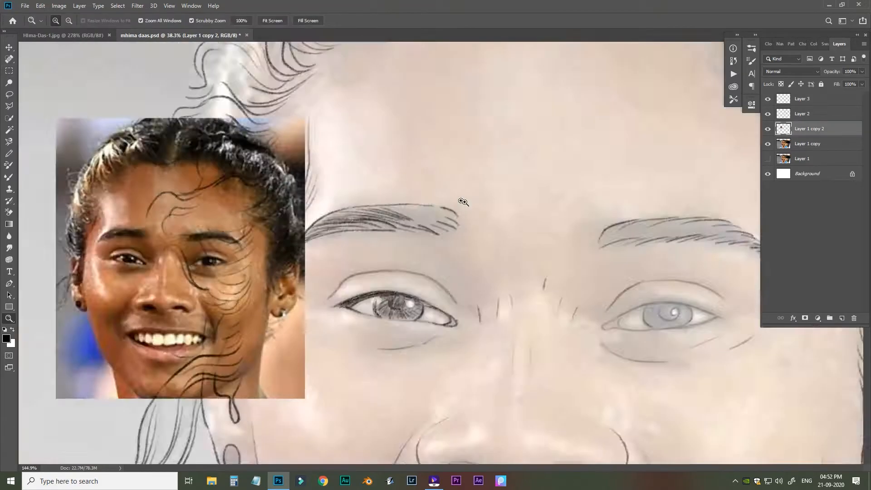
{"action": "scroll", "coordinate": [706, 132], "scroll_direction": "up", "scroll_amount": 3}
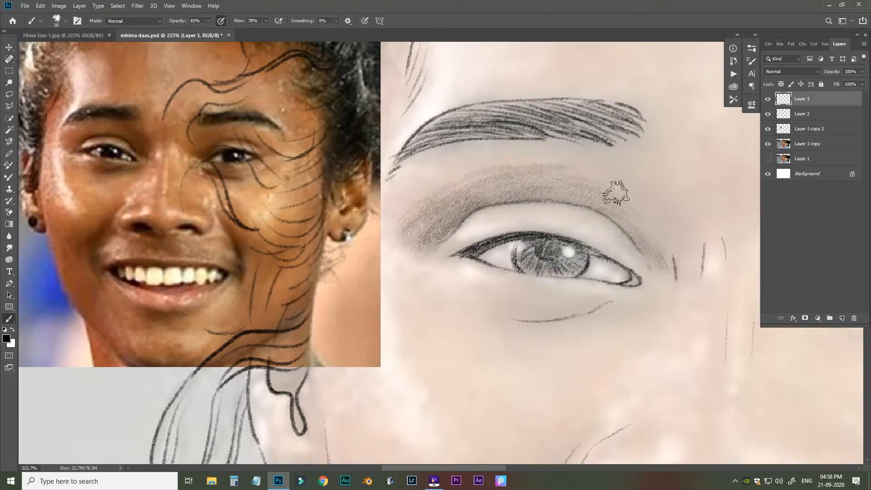
Step: Shade the area between the left eyebrow and eyelid crease with the textured brush at 65% opacity and 78% flow
{"action": "left_click_drag", "start_coordinate": [616, 193], "coordinate": [587, 192]}
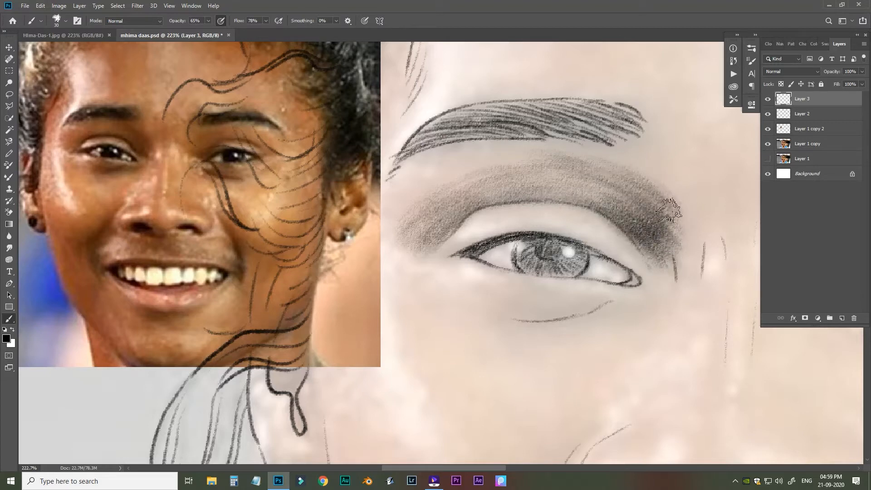
{"action": "left_click_drag", "start_coordinate": [399, 200], "coordinate": [499, 182]}
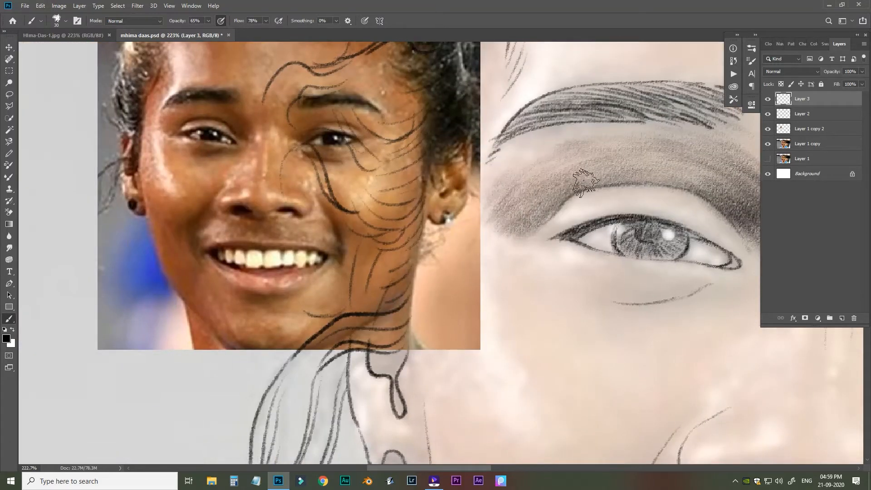
{"action": "left_click_drag", "start_coordinate": [577, 191], "coordinate": [526, 227]}
{"action": "left_click_drag", "start_coordinate": [622, 190], "coordinate": [525, 219]}
{"action": "left_click_drag", "start_coordinate": [492, 216], "coordinate": [603, 216]}
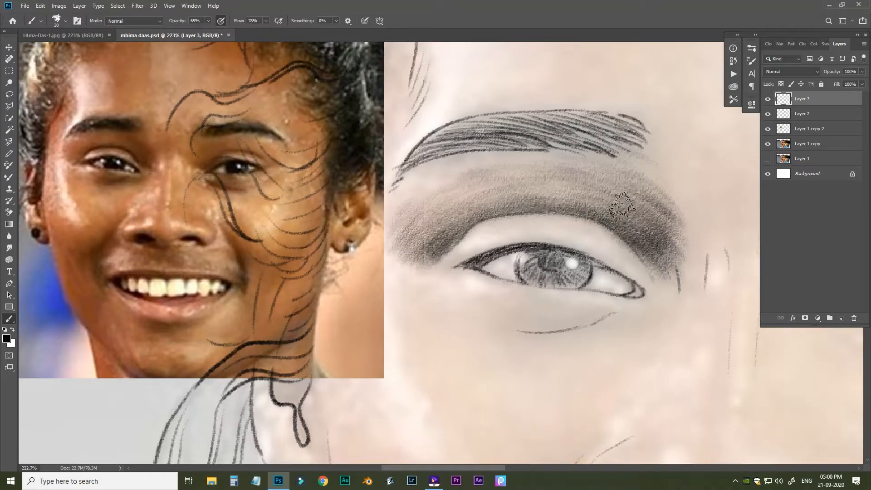
{"action": "left_click_drag", "start_coordinate": [426, 177], "coordinate": [504, 182]}
{"action": "left_click_drag", "start_coordinate": [504, 183], "coordinate": [468, 228]}
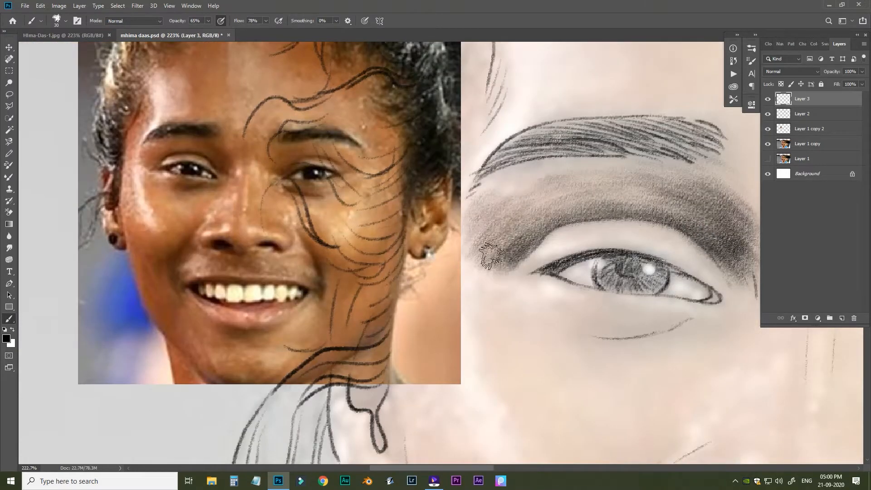
{"action": "left_click_drag", "start_coordinate": [492, 256], "coordinate": [528, 220]}
{"action": "left_click_drag", "start_coordinate": [563, 211], "coordinate": [483, 184]}
Step: Hide the Layer 1 copy 2 reference and the Layer 1 copy photo to inspect the drawing on white
{"action": "left_click", "coordinate": [767, 129]}
{"action": "key", "text": "ctrl+0"}
{"action": "left_click", "coordinate": [768, 144]}
{"action": "left_click_drag", "start_coordinate": [396, 190], "coordinate": [448, 229]}
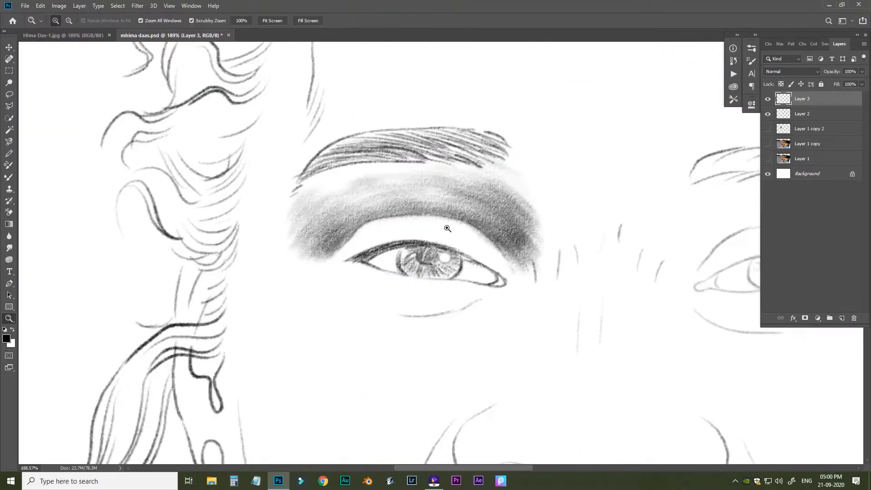
Step: Try converting the document to Grayscale mode without flattening its layers
{"action": "left_click", "coordinate": [59, 6]}
{"action": "mouse_move", "coordinate": [62, 15]}
{"action": "left_click", "coordinate": [164, 25]}
{"action": "left_click", "coordinate": [500, 180]}
{"action": "left_click", "coordinate": [400, 195]}
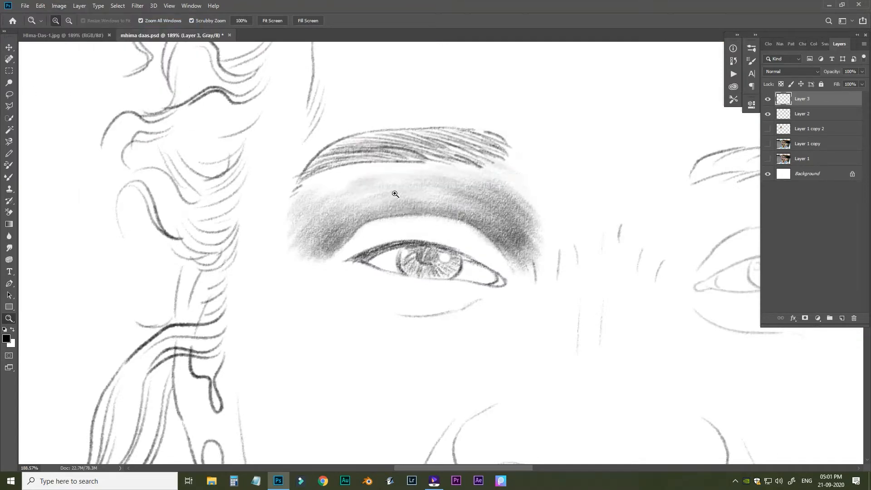
{"action": "key", "text": "ctrl+z"}
Step: Convert the document to CMYK colour mode, keeping the layers unmerged and accepting the U.S. Web Coated (SWOP) v2 profile
{"action": "key", "text": "b"}
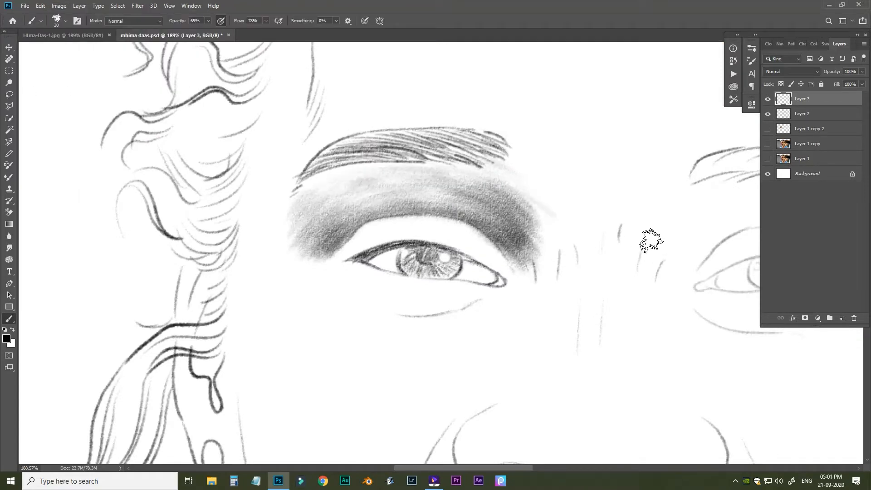
{"action": "left_click_drag", "start_coordinate": [604, 55], "coordinate": [556, 176]}
{"action": "left_click", "coordinate": [59, 6]}
{"action": "mouse_move", "coordinate": [92, 17]}
{"action": "left_click", "coordinate": [170, 58]}
{"action": "left_click", "coordinate": [500, 179]}
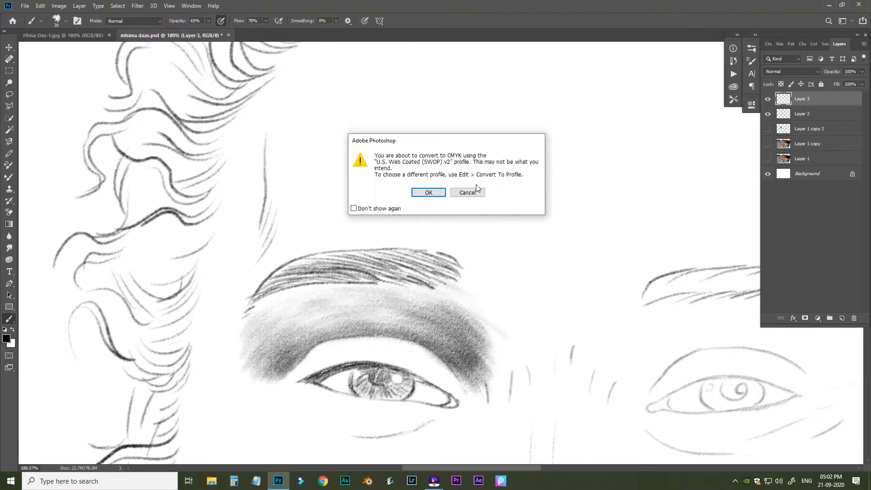
{"action": "left_click", "coordinate": [431, 192]}
Step: Try converting the CMYK document to Grayscale by discarding its colour information, and undo the conversion
{"action": "left_click", "coordinate": [59, 6]}
{"action": "mouse_move", "coordinate": [60, 17]}
{"action": "left_click", "coordinate": [164, 25]}
{"action": "left_click", "coordinate": [499, 179]}
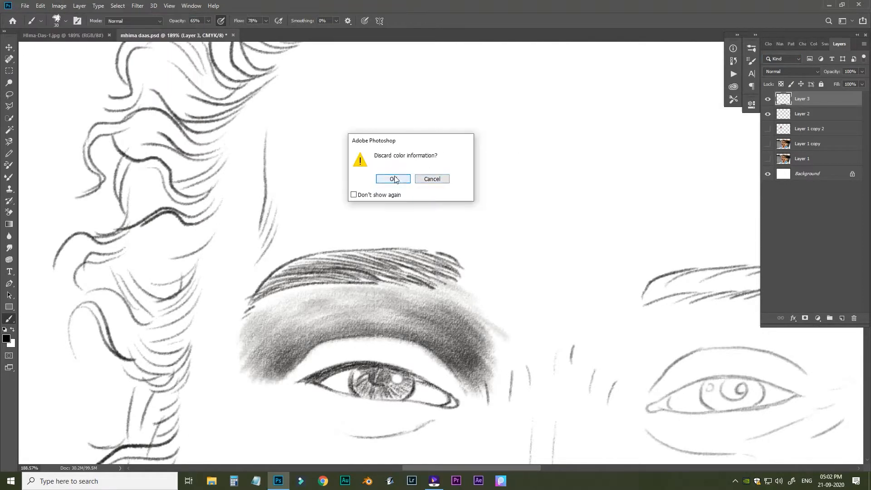
{"action": "left_click", "coordinate": [395, 179]}
{"action": "key", "text": "ctrl+z"}
Step: Shade the under-eye area of the left eye and add fine crease lines to its upper lid
{"action": "mouse_move", "coordinate": [299, 400]}
{"action": "left_mouse_down"}
{"action": "mouse_move", "coordinate": [288, 306]}
{"action": "mouse_move", "coordinate": [411, 323]}
{"action": "mouse_move", "coordinate": [399, 334]}
{"action": "left_mouse_up"}
{"action": "left_click_drag", "start_coordinate": [265, 288], "coordinate": [304, 278]}
{"action": "left_click_drag", "start_coordinate": [305, 278], "coordinate": [266, 252]}
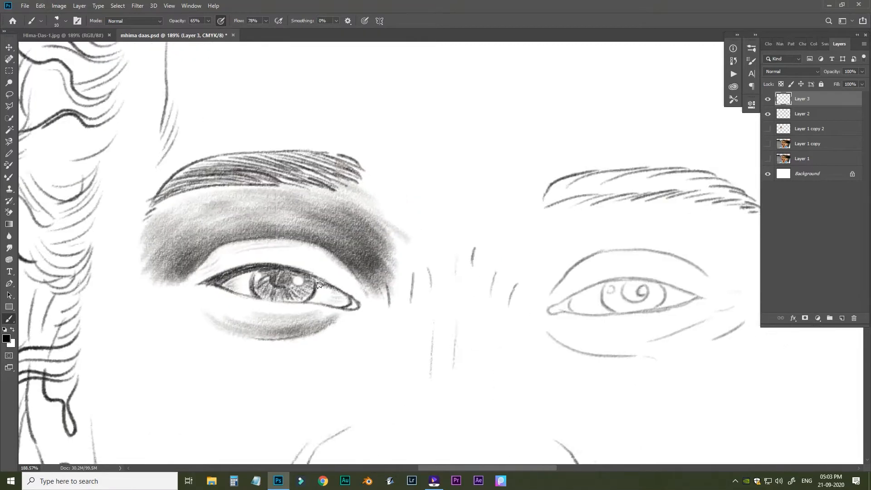
{"action": "left_click_drag", "start_coordinate": [527, 218], "coordinate": [473, 210]}
{"action": "left_click_drag", "start_coordinate": [534, 203], "coordinate": [433, 194]}
{"action": "key", "text": "b"}
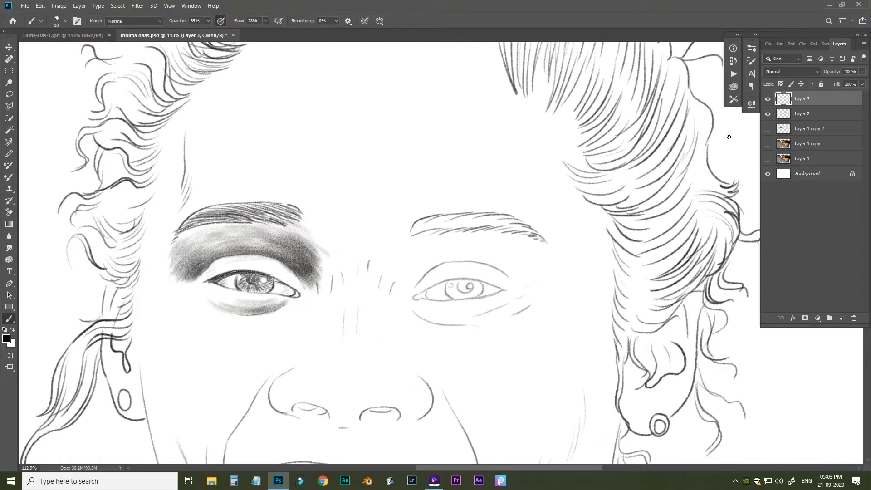
{"action": "key", "text": "shift+b"}
{"action": "key", "text": "shift+b"}
{"action": "left_click_drag", "start_coordinate": [279, 295], "coordinate": [345, 291]}
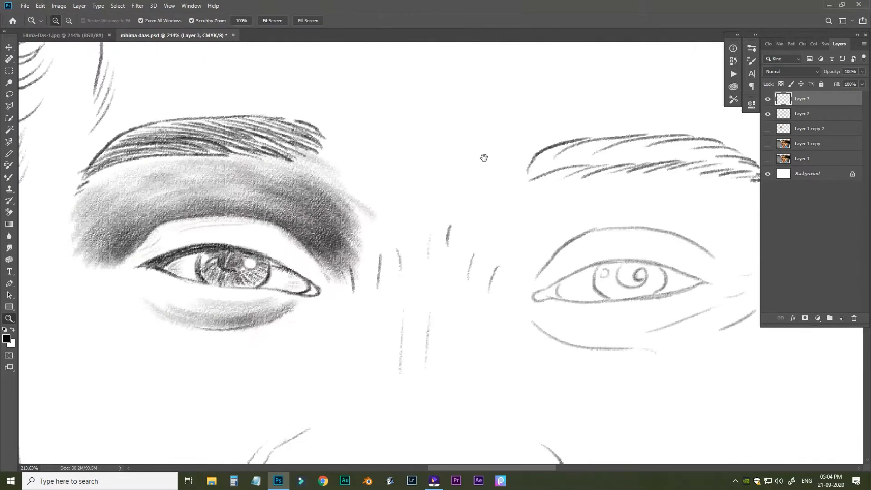
Step: Adjust the tonal levels of Layer 3's pencil shading
{"action": "key", "text": "ctrl+l"}
{"action": "left_click_drag", "start_coordinate": [663, 176], "coordinate": [664, 177]}
{"action": "left_click_drag", "start_coordinate": [549, 215], "coordinate": [559, 215]}
{"action": "left_click", "coordinate": [700, 91]}
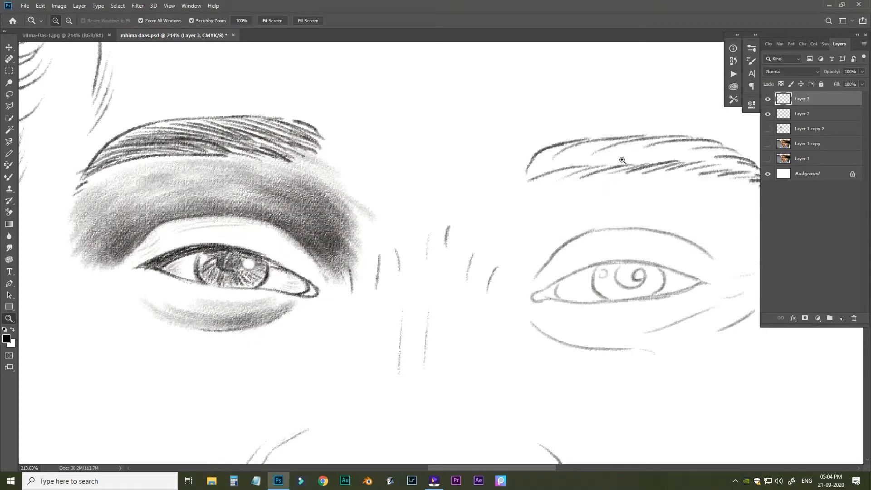
Step: Check the document's pixel dimensions and resolution in the Image Size settings
{"action": "left_click", "coordinate": [59, 6]}
{"action": "left_click", "coordinate": [80, 86]}
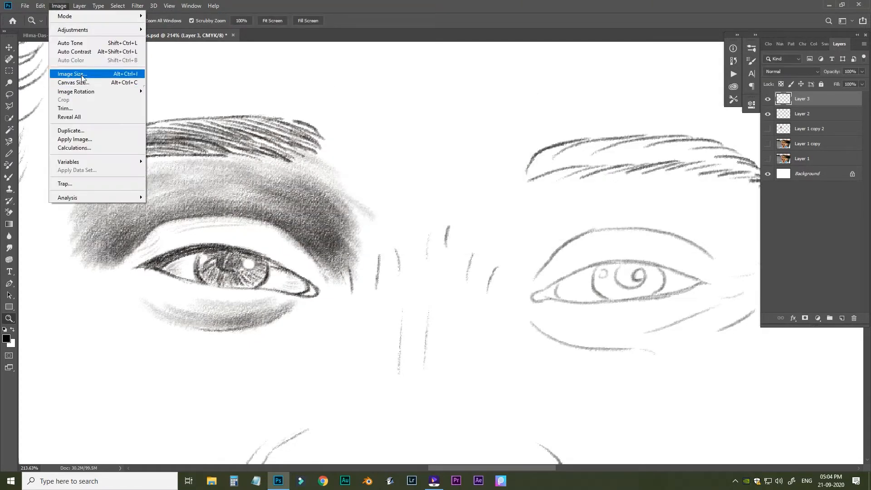
{"action": "left_click", "coordinate": [76, 83]}
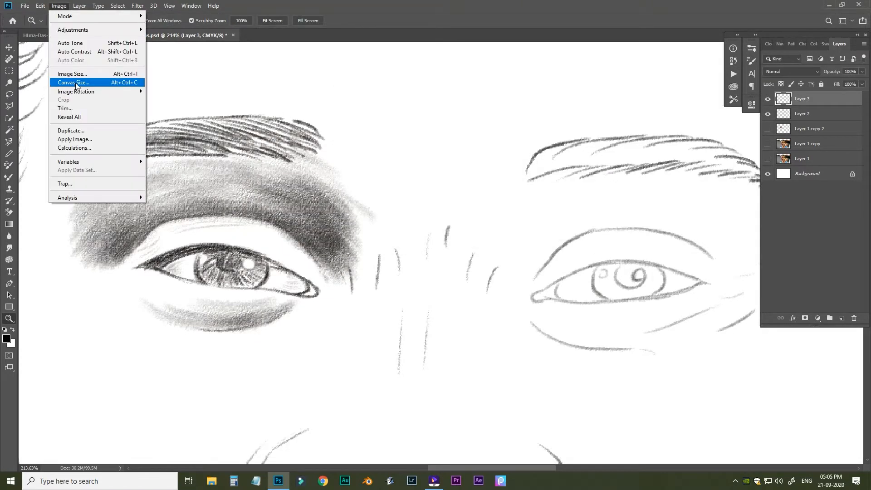
{"action": "left_click", "coordinate": [74, 76]}
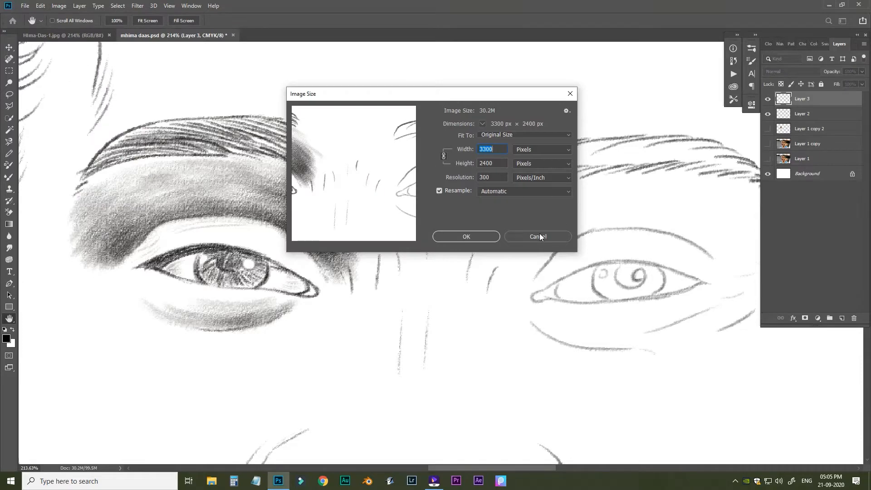
{"action": "left_click", "coordinate": [538, 237]}
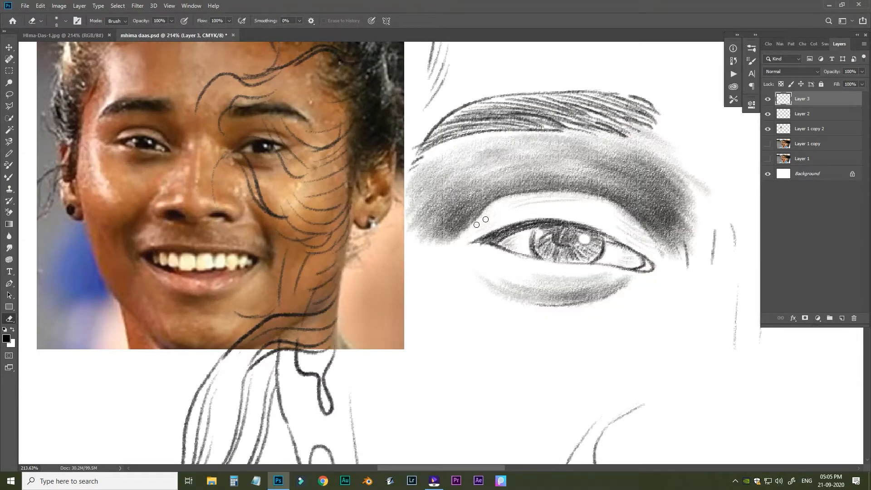
Step: Shade the skin around and below the left eye with the textured brush enlarged to 60
{"action": "scroll", "coordinate": [555, 200], "scroll_direction": "down", "scroll_amount": 3}
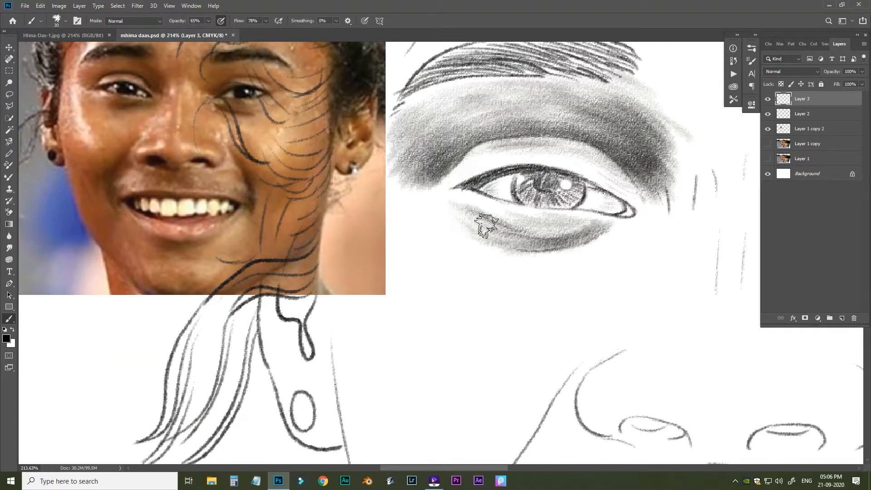
{"action": "mouse_move", "coordinate": [455, 247]}
{"action": "left_mouse_down"}
{"action": "mouse_move", "coordinate": [496, 255]}
{"action": "mouse_move", "coordinate": [452, 235]}
{"action": "left_mouse_up"}
{"action": "key", "text": "bracketright"}
{"action": "key", "text": "bracketright"}
{"action": "key", "text": "bracketright"}
{"action": "mouse_move", "coordinate": [418, 204]}
{"action": "left_mouse_down"}
{"action": "mouse_move", "coordinate": [457, 224]}
{"action": "mouse_move", "coordinate": [554, 241]}
{"action": "left_mouse_up"}
{"action": "mouse_move", "coordinate": [562, 270]}
{"action": "left_mouse_down"}
{"action": "mouse_move", "coordinate": [456, 253]}
{"action": "mouse_move", "coordinate": [533, 245]}
{"action": "left_mouse_up"}
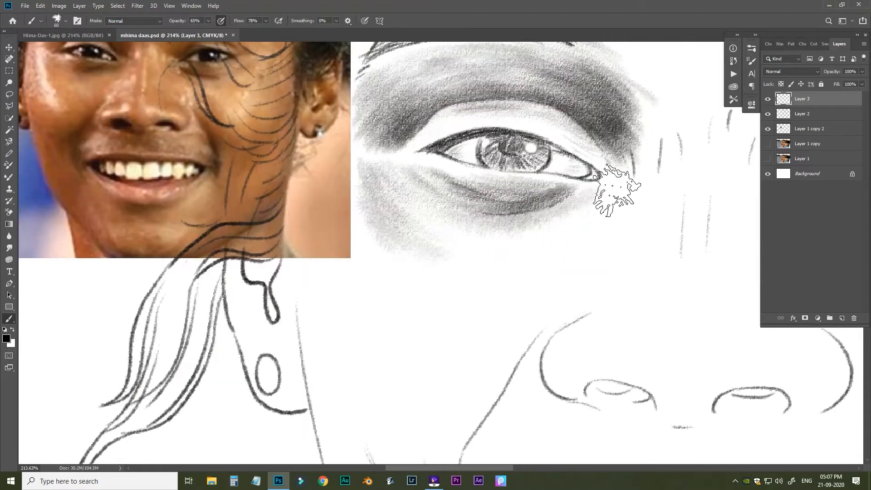
Step: Shade the skin under the left eye and the smile fold between the left cheek and nose, reducing the brush to 35
{"action": "left_click_drag", "start_coordinate": [615, 189], "coordinate": [582, 245]}
{"action": "left_click_drag", "start_coordinate": [504, 283], "coordinate": [584, 214]}
{"action": "left_click_drag", "start_coordinate": [533, 234], "coordinate": [554, 247]}
{"action": "mouse_move", "coordinate": [565, 332]}
{"action": "left_mouse_down"}
{"action": "mouse_move", "coordinate": [551, 268]}
{"action": "mouse_move", "coordinate": [561, 273]}
{"action": "left_mouse_up"}
{"action": "mouse_move", "coordinate": [577, 257]}
{"action": "left_mouse_down"}
{"action": "mouse_move", "coordinate": [491, 386]}
{"action": "mouse_move", "coordinate": [473, 275]}
{"action": "mouse_move", "coordinate": [454, 349]}
{"action": "left_mouse_up"}
{"action": "key", "text": "bracketleft"}
{"action": "key", "text": "bracketleft"}
{"action": "key", "text": "bracketleft"}
{"action": "key", "text": "bracketleft"}
{"action": "mouse_move", "coordinate": [463, 391]}
{"action": "left_mouse_down"}
{"action": "mouse_move", "coordinate": [448, 292]}
{"action": "mouse_move", "coordinate": [447, 363]}
{"action": "left_mouse_up"}
{"action": "mouse_move", "coordinate": [552, 145]}
{"action": "left_mouse_down"}
{"action": "mouse_move", "coordinate": [469, 267]}
{"action": "mouse_move", "coordinate": [525, 187]}
{"action": "mouse_move", "coordinate": [502, 190]}
{"action": "mouse_move", "coordinate": [431, 263]}
{"action": "mouse_move", "coordinate": [365, 248]}
{"action": "mouse_move", "coordinate": [363, 383]}
{"action": "left_mouse_up"}
Step: Move the reference photo down beside the left cheek area and return to the brush on Layer 3
{"action": "left_click_drag", "start_coordinate": [325, 150], "coordinate": [383, 301]}
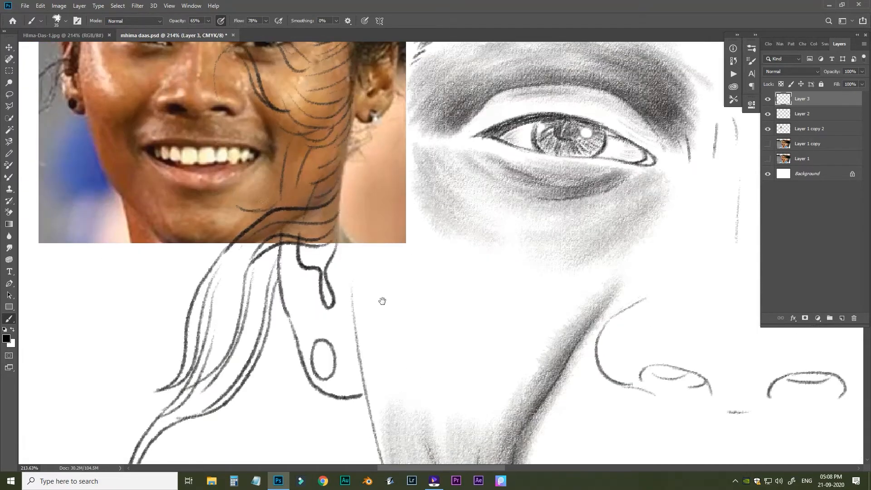
{"action": "key", "text": "v"}
{"action": "mouse_move", "coordinate": [258, 153]}
{"action": "left_mouse_down"}
{"action": "mouse_move", "coordinate": [173, 253]}
{"action": "mouse_move", "coordinate": [198, 304]}
{"action": "left_mouse_up"}
{"action": "left_click_drag", "start_coordinate": [352, 200], "coordinate": [396, 116]}
{"action": "left_click", "coordinate": [476, 118]}
{"action": "key", "text": "b"}
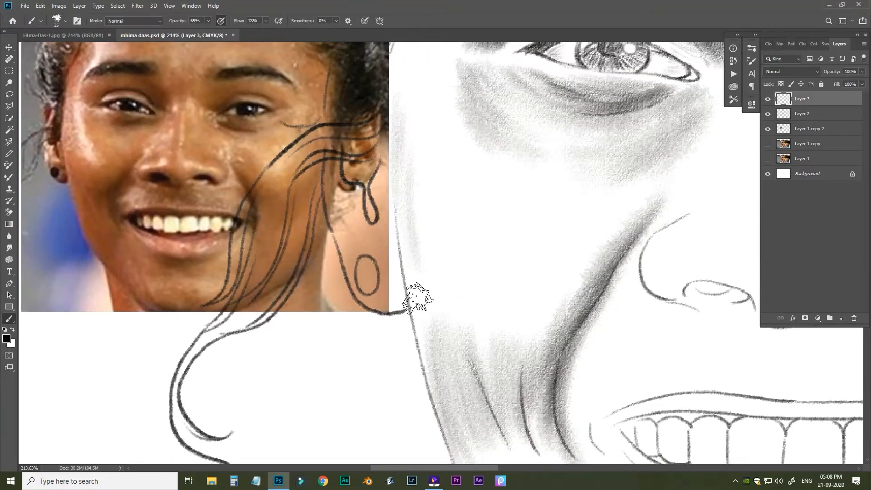
Step: Shade the outer edge and lower creases of the left cheek with the textured brush
{"action": "mouse_move", "coordinate": [417, 298]}
{"action": "left_mouse_down"}
{"action": "mouse_move", "coordinate": [418, 239]}
{"action": "mouse_move", "coordinate": [467, 318]}
{"action": "left_mouse_up"}
{"action": "left_click_drag", "start_coordinate": [505, 354], "coordinate": [529, 447]}
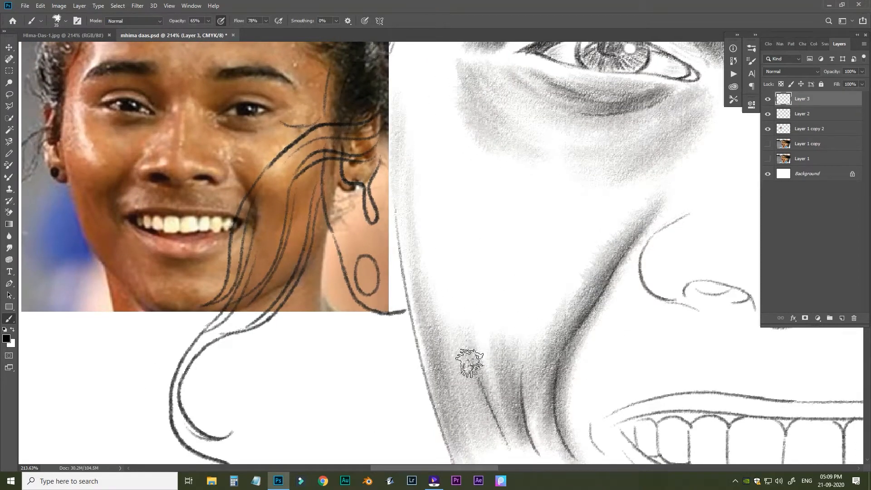
{"action": "mouse_move", "coordinate": [456, 269]}
{"action": "left_mouse_down"}
{"action": "mouse_move", "coordinate": [470, 313]}
{"action": "mouse_move", "coordinate": [427, 482]}
{"action": "left_mouse_up"}
{"action": "left_click_drag", "start_coordinate": [432, 72], "coordinate": [414, 171]}
{"action": "left_click_drag", "start_coordinate": [416, 111], "coordinate": [396, 227]}
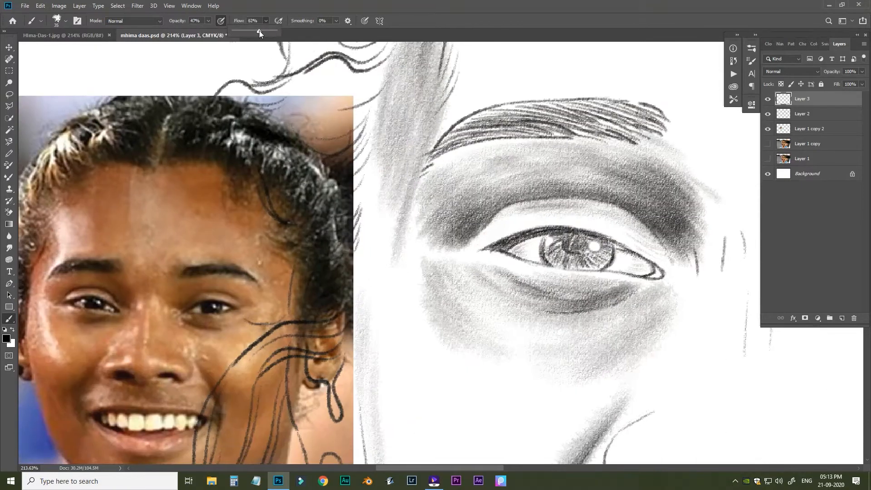
Step: Lower the brush flow to 52% and shade the left side of the face from the temple down the cheek
{"action": "left_click_drag", "start_coordinate": [260, 32], "coordinate": [255, 32]}
{"action": "mouse_move", "coordinate": [397, 225]}
{"action": "left_mouse_down"}
{"action": "mouse_move", "coordinate": [446, 125]}
{"action": "mouse_move", "coordinate": [437, 263]}
{"action": "mouse_move", "coordinate": [418, 156]}
{"action": "left_mouse_up"}
{"action": "left_click_drag", "start_coordinate": [420, 184], "coordinate": [424, 274]}
{"action": "left_click_drag", "start_coordinate": [422, 207], "coordinate": [432, 298]}
{"action": "left_click_drag", "start_coordinate": [434, 86], "coordinate": [416, 145]}
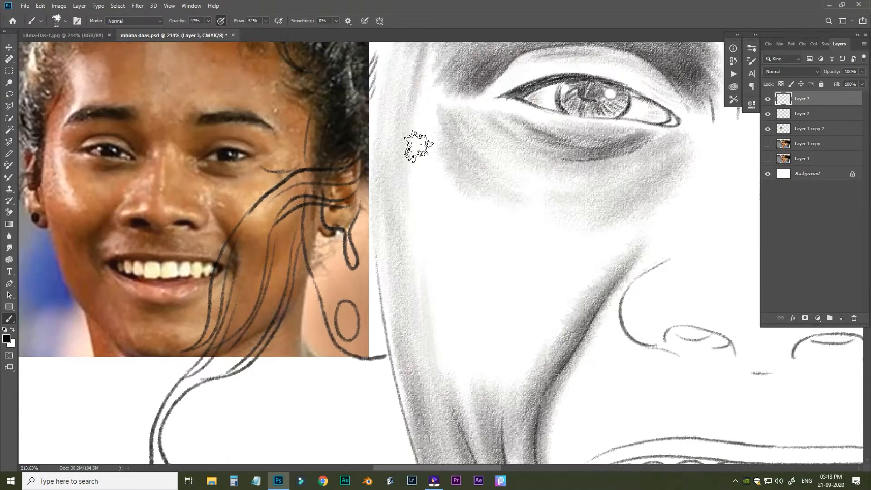
{"action": "left_click_drag", "start_coordinate": [416, 233], "coordinate": [423, 291]}
{"action": "left_click_drag", "start_coordinate": [450, 377], "coordinate": [426, 252]}
{"action": "left_click_drag", "start_coordinate": [430, 216], "coordinate": [424, 288]}
{"action": "left_click_drag", "start_coordinate": [429, 254], "coordinate": [453, 363]}
Step: Build up shading on the lower left cheek beside the smile fold
{"action": "left_click_drag", "start_coordinate": [451, 265], "coordinate": [498, 217]}
{"action": "mouse_move", "coordinate": [522, 272]}
{"action": "left_mouse_down"}
{"action": "mouse_move", "coordinate": [476, 287]}
{"action": "mouse_move", "coordinate": [483, 338]}
{"action": "left_mouse_up"}
{"action": "mouse_move", "coordinate": [483, 350]}
{"action": "left_mouse_down"}
{"action": "mouse_move", "coordinate": [516, 340]}
{"action": "mouse_move", "coordinate": [536, 291]}
{"action": "left_mouse_up"}
{"action": "left_click_drag", "start_coordinate": [508, 345], "coordinate": [519, 280]}
{"action": "mouse_move", "coordinate": [491, 277]}
{"action": "left_mouse_down"}
{"action": "mouse_move", "coordinate": [440, 251]}
{"action": "mouse_move", "coordinate": [522, 249]}
{"action": "left_mouse_up"}
Step: Enlarge the brush to 50 and extend soft shading across the left cheek below the eye
{"action": "key", "text": "bracketright"}
{"action": "key", "text": "bracketright"}
{"action": "key", "text": "bracketright"}
{"action": "left_click_drag", "start_coordinate": [482, 227], "coordinate": [508, 291]}
{"action": "left_click_drag", "start_coordinate": [471, 267], "coordinate": [475, 357]}
{"action": "left_click_drag", "start_coordinate": [449, 59], "coordinate": [449, 132]}
{"action": "mouse_move", "coordinate": [450, 223]}
{"action": "left_mouse_down"}
{"action": "mouse_move", "coordinate": [465, 366]}
{"action": "mouse_move", "coordinate": [519, 358]}
{"action": "mouse_move", "coordinate": [565, 318]}
{"action": "mouse_move", "coordinate": [486, 246]}
{"action": "left_mouse_up"}
{"action": "mouse_move", "coordinate": [512, 259]}
{"action": "left_mouse_down"}
{"action": "mouse_move", "coordinate": [488, 198]}
{"action": "mouse_move", "coordinate": [543, 254]}
{"action": "left_mouse_up"}
{"action": "mouse_move", "coordinate": [566, 183]}
{"action": "left_mouse_down"}
{"action": "mouse_move", "coordinate": [525, 164]}
{"action": "mouse_move", "coordinate": [574, 229]}
{"action": "mouse_move", "coordinate": [559, 205]}
{"action": "mouse_move", "coordinate": [573, 282]}
{"action": "left_mouse_up"}
{"action": "scroll", "coordinate": [517, 219], "scroll_direction": "up", "scroll_amount": 3}
{"action": "left_click_drag", "start_coordinate": [442, 233], "coordinate": [466, 244]}
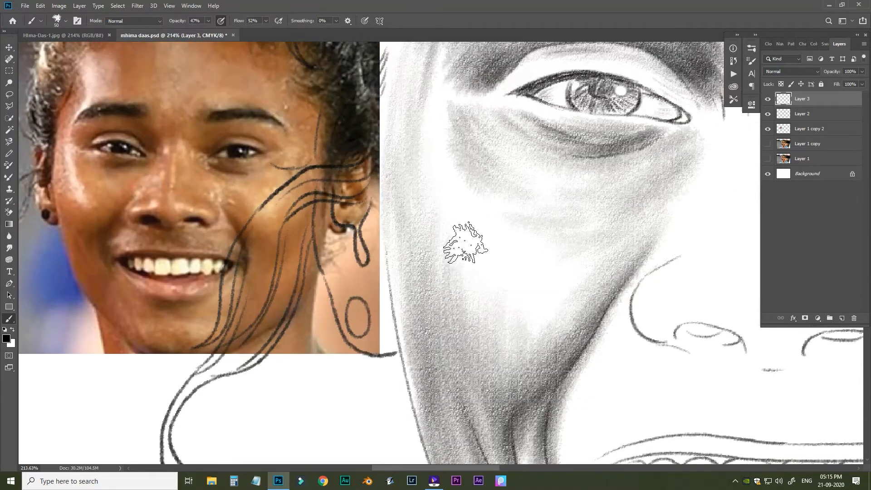
{"action": "left_click_drag", "start_coordinate": [429, 204], "coordinate": [434, 275]}
{"action": "mouse_move", "coordinate": [508, 320]}
{"action": "left_mouse_down"}
{"action": "mouse_move", "coordinate": [510, 354]}
{"action": "mouse_move", "coordinate": [549, 325]}
{"action": "mouse_move", "coordinate": [589, 315]}
{"action": "mouse_move", "coordinate": [529, 371]}
{"action": "left_mouse_up"}
{"action": "left_click_drag", "start_coordinate": [540, 408], "coordinate": [548, 420]}
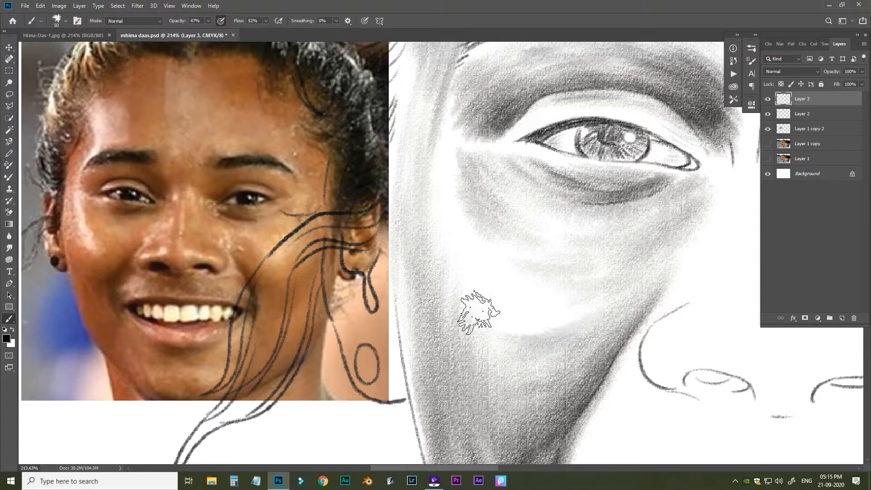
Step: Fill the remaining light patch in the middle of the left cheek with blended shading up to the smile fold
{"action": "mouse_move", "coordinate": [477, 311]}
{"action": "left_mouse_down"}
{"action": "mouse_move", "coordinate": [520, 325]}
{"action": "mouse_move", "coordinate": [480, 233]}
{"action": "mouse_move", "coordinate": [548, 254]}
{"action": "mouse_move", "coordinate": [621, 298]}
{"action": "mouse_move", "coordinate": [658, 280]}
{"action": "mouse_move", "coordinate": [615, 260]}
{"action": "left_mouse_up"}
{"action": "left_click_drag", "start_coordinate": [607, 329], "coordinate": [615, 254]}
{"action": "left_click_drag", "start_coordinate": [567, 275], "coordinate": [639, 227]}
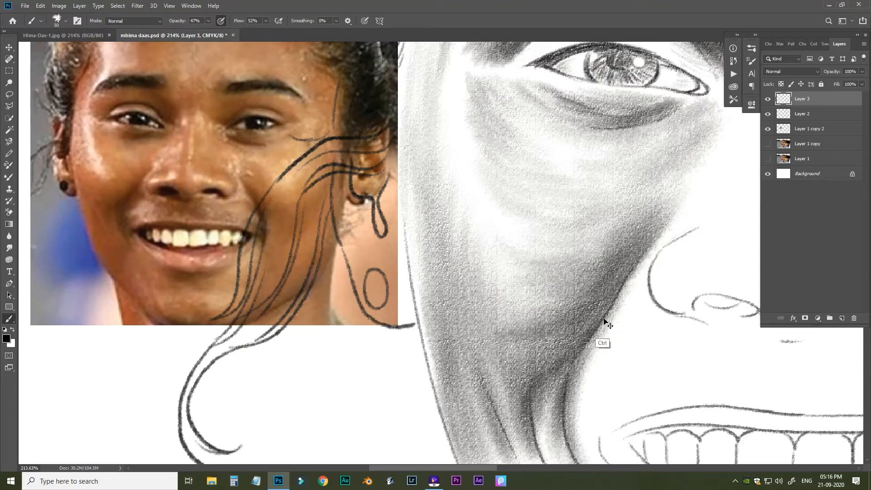
{"action": "key", "text": "ctrl+minus"}
{"action": "key", "text": "ctrl+minus"}
{"action": "key", "text": "ctrl+minus"}
{"action": "key", "text": "ctrl+minus"}
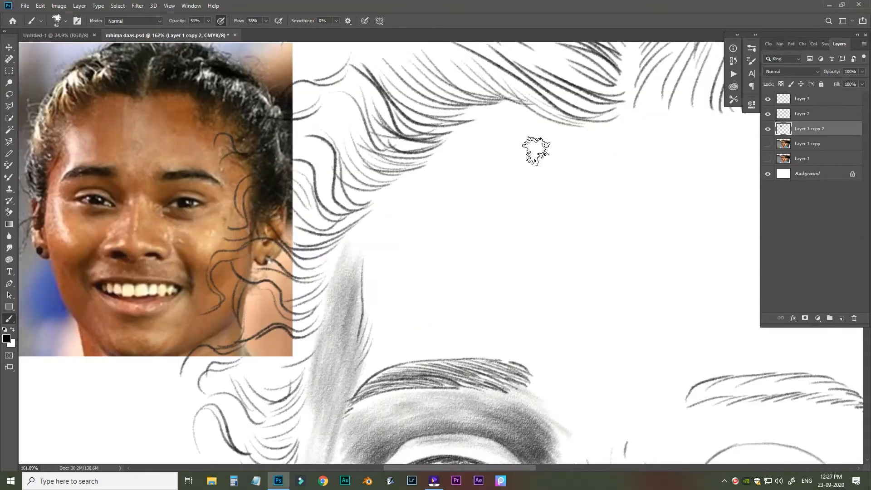
Step: Shade the left part of the forehead below the hairline on Layer 1 copy 2
{"action": "left_click_drag", "start_coordinate": [536, 151], "coordinate": [538, 293]}
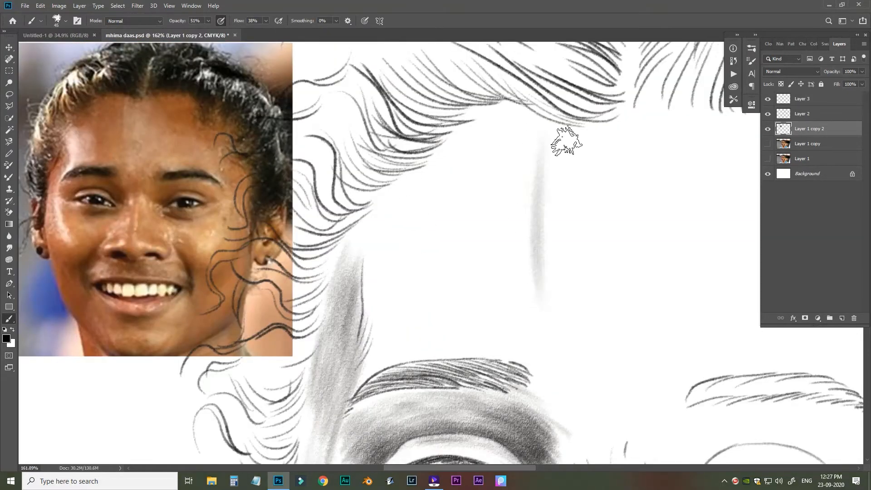
{"action": "left_click_drag", "start_coordinate": [564, 141], "coordinate": [530, 276]}
{"action": "mouse_move", "coordinate": [541, 133]}
{"action": "left_mouse_down"}
{"action": "mouse_move", "coordinate": [510, 107]}
{"action": "mouse_move", "coordinate": [434, 239]}
{"action": "left_mouse_up"}
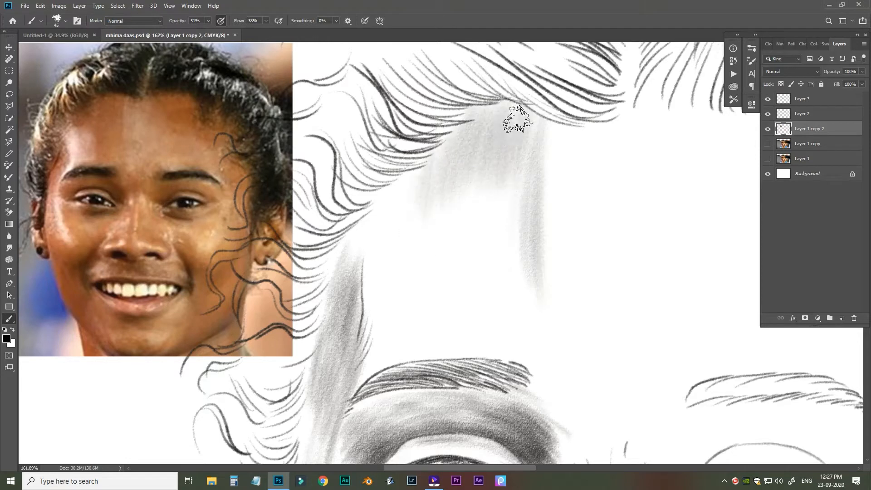
{"action": "left_click_drag", "start_coordinate": [533, 287], "coordinate": [524, 156]}
{"action": "left_click_drag", "start_coordinate": [525, 156], "coordinate": [504, 238]}
{"action": "mouse_move", "coordinate": [500, 160]}
{"action": "left_mouse_down"}
{"action": "mouse_move", "coordinate": [467, 276]}
{"action": "mouse_move", "coordinate": [469, 170]}
{"action": "mouse_move", "coordinate": [492, 292]}
{"action": "mouse_move", "coordinate": [493, 255]}
{"action": "mouse_move", "coordinate": [413, 170]}
{"action": "mouse_move", "coordinate": [379, 181]}
{"action": "mouse_move", "coordinate": [451, 213]}
{"action": "left_mouse_up"}
Step: Extend the shading across the whole upper forehead with the brush enlarged to 70
{"action": "key", "text": "bracketright"}
{"action": "key", "text": "bracketright"}
{"action": "key", "text": "bracketright"}
{"action": "mouse_move", "coordinate": [449, 250]}
{"action": "left_mouse_down"}
{"action": "mouse_move", "coordinate": [477, 277]}
{"action": "mouse_move", "coordinate": [507, 368]}
{"action": "mouse_move", "coordinate": [395, 366]}
{"action": "mouse_move", "coordinate": [394, 201]}
{"action": "mouse_move", "coordinate": [414, 194]}
{"action": "mouse_move", "coordinate": [477, 246]}
{"action": "mouse_move", "coordinate": [518, 165]}
{"action": "mouse_move", "coordinate": [420, 188]}
{"action": "mouse_move", "coordinate": [513, 132]}
{"action": "left_mouse_up"}
{"action": "left_click_drag", "start_coordinate": [549, 173], "coordinate": [492, 185]}
{"action": "mouse_move", "coordinate": [502, 154]}
{"action": "left_mouse_down"}
{"action": "mouse_move", "coordinate": [498, 241]}
{"action": "mouse_move", "coordinate": [536, 210]}
{"action": "mouse_move", "coordinate": [561, 119]}
{"action": "mouse_move", "coordinate": [545, 313]}
{"action": "left_mouse_up"}
{"action": "mouse_move", "coordinate": [522, 290]}
{"action": "left_mouse_down"}
{"action": "mouse_move", "coordinate": [539, 177]}
{"action": "mouse_move", "coordinate": [541, 261]}
{"action": "left_mouse_up"}
{"action": "left_click_drag", "start_coordinate": [522, 159], "coordinate": [367, 285]}
{"action": "left_click_drag", "start_coordinate": [341, 131], "coordinate": [431, 99]}
{"action": "mouse_move", "coordinate": [534, 109]}
{"action": "left_mouse_down"}
{"action": "mouse_move", "coordinate": [537, 137]}
{"action": "mouse_move", "coordinate": [673, 195]}
{"action": "mouse_move", "coordinate": [654, 236]}
{"action": "mouse_move", "coordinate": [704, 253]}
{"action": "mouse_move", "coordinate": [584, 136]}
{"action": "mouse_move", "coordinate": [534, 222]}
{"action": "left_mouse_up"}
{"action": "mouse_move", "coordinate": [545, 185]}
{"action": "left_mouse_down"}
{"action": "mouse_move", "coordinate": [511, 243]}
{"action": "mouse_move", "coordinate": [587, 311]}
{"action": "left_mouse_up"}
{"action": "key", "text": "ctrl+minus"}
{"action": "key", "text": "ctrl+minus"}
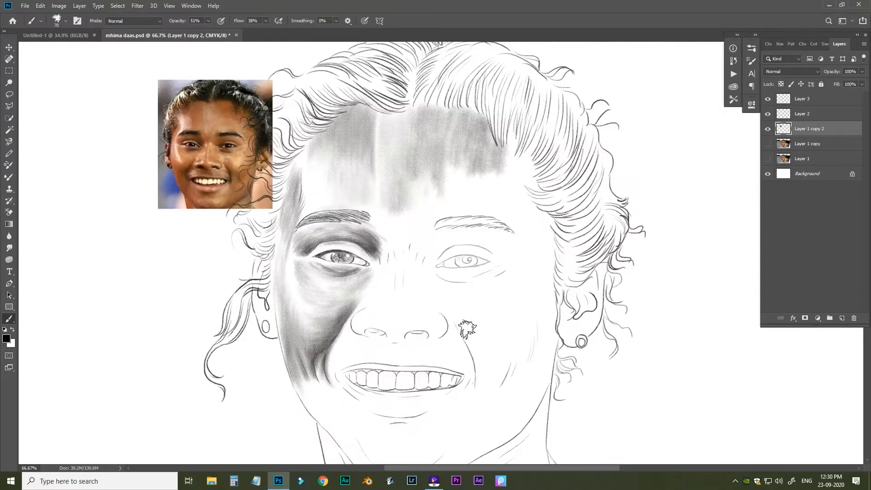
Step: Shade the nose, right eye area, right cheek and right jaw with the brush enlarged to 175
{"action": "key", "text": "bracketright"}
{"action": "mouse_move", "coordinate": [452, 201]}
{"action": "left_mouse_down"}
{"action": "mouse_move", "coordinate": [509, 214]}
{"action": "mouse_move", "coordinate": [478, 189]}
{"action": "mouse_move", "coordinate": [380, 259]}
{"action": "mouse_move", "coordinate": [409, 269]}
{"action": "mouse_move", "coordinate": [361, 321]}
{"action": "mouse_move", "coordinate": [508, 250]}
{"action": "mouse_move", "coordinate": [496, 273]}
{"action": "mouse_move", "coordinate": [514, 308]}
{"action": "mouse_move", "coordinate": [448, 256]}
{"action": "left_mouse_up"}
{"action": "mouse_move", "coordinate": [406, 245]}
{"action": "left_mouse_down"}
{"action": "mouse_move", "coordinate": [480, 300]}
{"action": "mouse_move", "coordinate": [467, 266]}
{"action": "mouse_move", "coordinate": [405, 253]}
{"action": "mouse_move", "coordinate": [429, 246]}
{"action": "mouse_move", "coordinate": [472, 321]}
{"action": "mouse_move", "coordinate": [430, 356]}
{"action": "mouse_move", "coordinate": [551, 279]}
{"action": "left_mouse_up"}
{"action": "left_click_drag", "start_coordinate": [540, 317], "coordinate": [474, 347]}
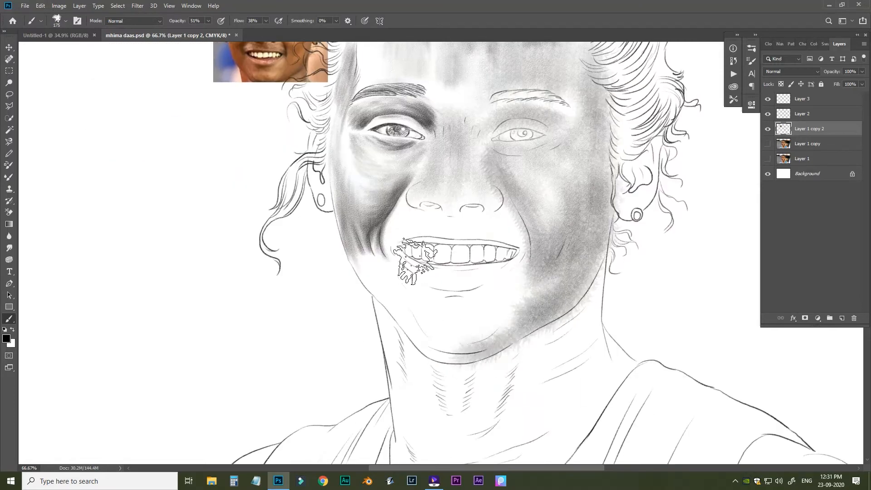
Step: Shade the area above the upper lip, the chin and the lower left jaw
{"action": "left_click_drag", "start_coordinate": [414, 263], "coordinate": [367, 338]}
{"action": "mouse_move", "coordinate": [386, 301]}
{"action": "left_mouse_down"}
{"action": "mouse_move", "coordinate": [451, 304]}
{"action": "mouse_move", "coordinate": [352, 289]}
{"action": "mouse_move", "coordinate": [463, 298]}
{"action": "mouse_move", "coordinate": [372, 296]}
{"action": "mouse_move", "coordinate": [440, 302]}
{"action": "left_mouse_up"}
{"action": "left_click_drag", "start_coordinate": [411, 366], "coordinate": [410, 339]}
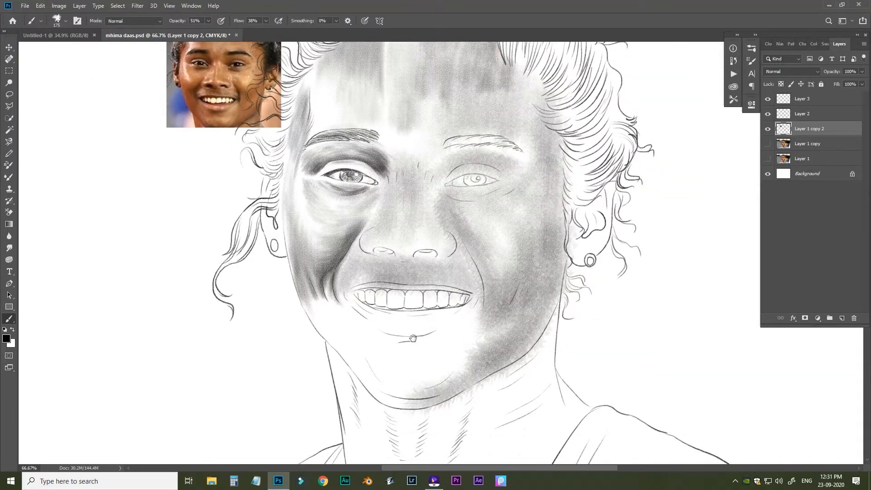
{"action": "mouse_move", "coordinate": [368, 313]}
{"action": "left_mouse_down"}
{"action": "mouse_move", "coordinate": [464, 316]}
{"action": "mouse_move", "coordinate": [461, 350]}
{"action": "mouse_move", "coordinate": [301, 302]}
{"action": "mouse_move", "coordinate": [295, 272]}
{"action": "mouse_move", "coordinate": [376, 370]}
{"action": "mouse_move", "coordinate": [448, 383]}
{"action": "mouse_move", "coordinate": [362, 350]}
{"action": "mouse_move", "coordinate": [443, 363]}
{"action": "mouse_move", "coordinate": [421, 340]}
{"action": "mouse_move", "coordinate": [531, 338]}
{"action": "left_mouse_up"}
{"action": "left_click_drag", "start_coordinate": [368, 269], "coordinate": [391, 269]}
Step: Erase the shading that spills outside the jawline
{"action": "key", "text": "e"}
{"action": "mouse_move", "coordinate": [283, 200]}
{"action": "left_mouse_down"}
{"action": "mouse_move", "coordinate": [276, 238]}
{"action": "mouse_move", "coordinate": [613, 233]}
{"action": "left_mouse_up"}
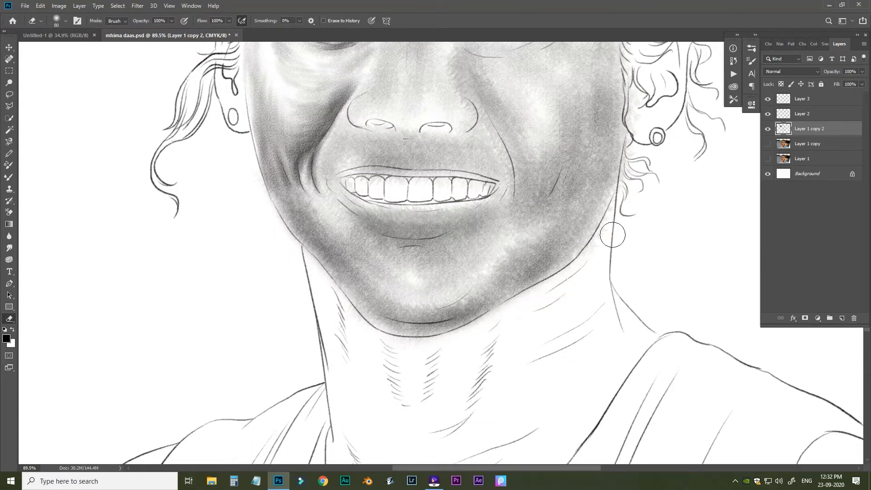
{"action": "key", "text": "b"}
Step: Refine the forehead shading above the right eyebrow with the brush reduced to 60
{"action": "left_click_drag", "start_coordinate": [499, 109], "coordinate": [467, 363]}
{"action": "mouse_move", "coordinate": [484, 149]}
{"action": "left_mouse_down"}
{"action": "mouse_move", "coordinate": [402, 233]}
{"action": "mouse_move", "coordinate": [417, 140]}
{"action": "mouse_move", "coordinate": [364, 152]}
{"action": "mouse_move", "coordinate": [429, 353]}
{"action": "mouse_move", "coordinate": [351, 350]}
{"action": "left_mouse_up"}
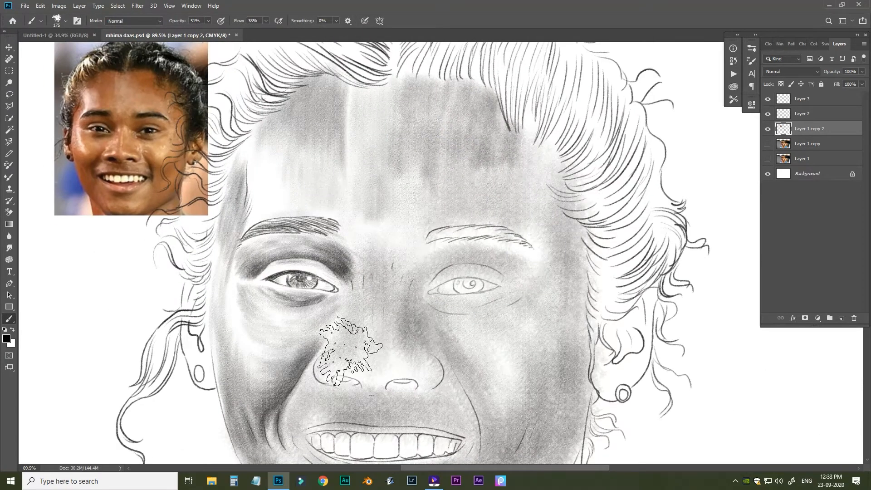
{"action": "mouse_move", "coordinate": [480, 260]}
{"action": "left_mouse_down"}
{"action": "mouse_move", "coordinate": [429, 244]}
{"action": "mouse_move", "coordinate": [433, 259]}
{"action": "left_mouse_up"}
{"action": "key", "text": "bracketleft"}
{"action": "key", "text": "bracketleft"}
{"action": "key", "text": "bracketleft"}
{"action": "key", "text": "bracketleft"}
{"action": "key", "text": "bracketleft"}
{"action": "key", "text": "bracketleft"}
{"action": "key", "text": "bracketleft"}
{"action": "mouse_move", "coordinate": [327, 206]}
{"action": "left_mouse_down"}
{"action": "mouse_move", "coordinate": [389, 181]}
{"action": "mouse_move", "coordinate": [347, 123]}
{"action": "left_mouse_up"}
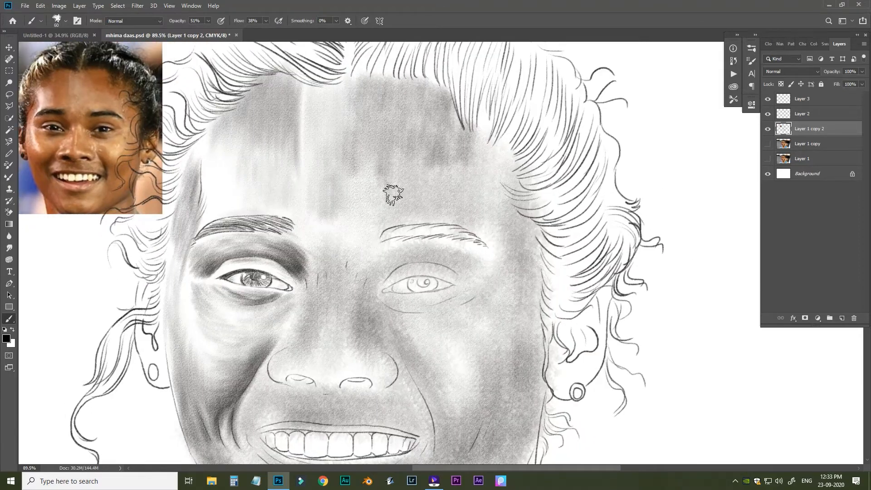
{"action": "left_click_drag", "start_coordinate": [394, 195], "coordinate": [414, 195]}
Step: Darken the right edge of the face from the temple down the cheek with the brush enlarged to 150
{"action": "key", "text": "bracketright"}
{"action": "key", "text": "bracketright"}
{"action": "key", "text": "bracketright"}
{"action": "key", "text": "bracketright"}
{"action": "key", "text": "bracketright"}
{"action": "key", "text": "bracketright"}
{"action": "mouse_move", "coordinate": [464, 123]}
{"action": "left_mouse_down"}
{"action": "mouse_move", "coordinate": [522, 224]}
{"action": "mouse_move", "coordinate": [524, 381]}
{"action": "left_mouse_up"}
{"action": "left_click_drag", "start_coordinate": [501, 271], "coordinate": [512, 409]}
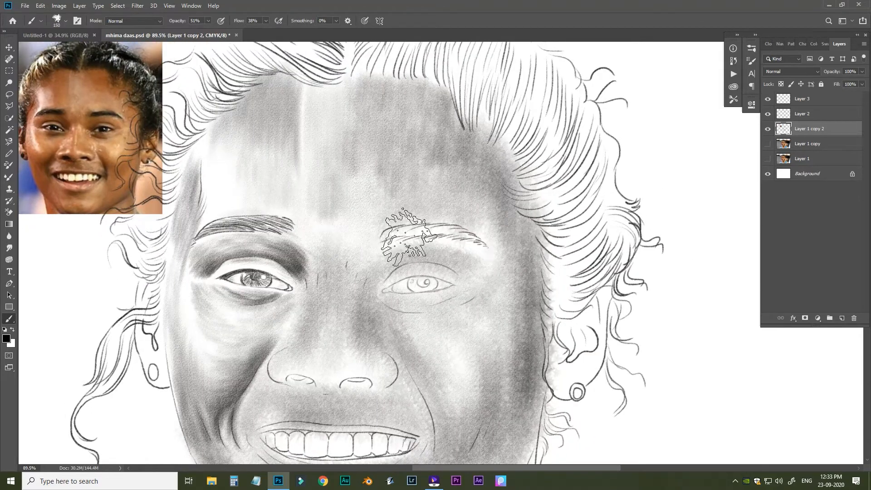
Step: Shade the upper eye socket and under-eye area of the right eye with a smaller brush
{"action": "key", "text": "bracketleft"}
{"action": "key", "text": "bracketleft"}
{"action": "key", "text": "bracketleft"}
{"action": "key", "text": "bracketleft"}
{"action": "key", "text": "bracketleft"}
{"action": "key", "text": "bracketleft"}
{"action": "mouse_move", "coordinate": [454, 272]}
{"action": "left_mouse_down"}
{"action": "mouse_move", "coordinate": [390, 271]}
{"action": "mouse_move", "coordinate": [437, 256]}
{"action": "mouse_move", "coordinate": [458, 285]}
{"action": "mouse_move", "coordinate": [393, 315]}
{"action": "left_mouse_up"}
{"action": "left_click_drag", "start_coordinate": [382, 239], "coordinate": [417, 263]}
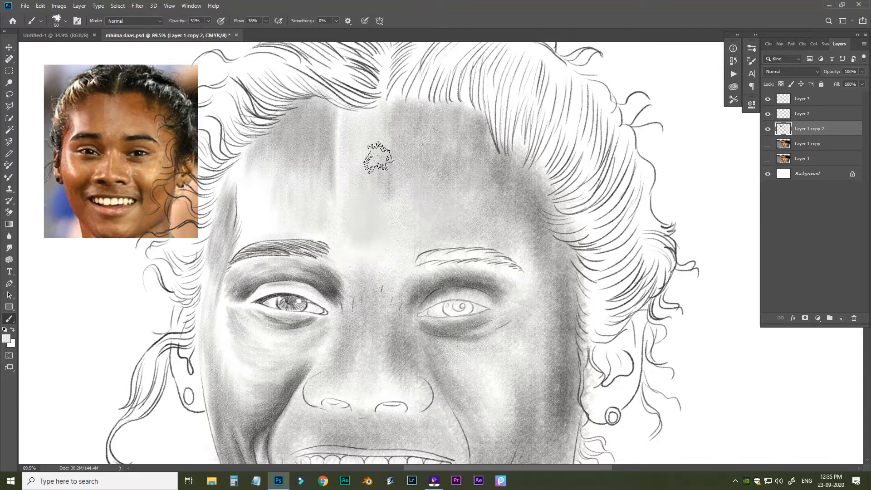
Step: Smooth and lighten the centre and right part of the forehead using a light grey brush colour
{"action": "key", "text": "bracketright"}
{"action": "key", "text": "bracketright"}
{"action": "key", "text": "bracketright"}
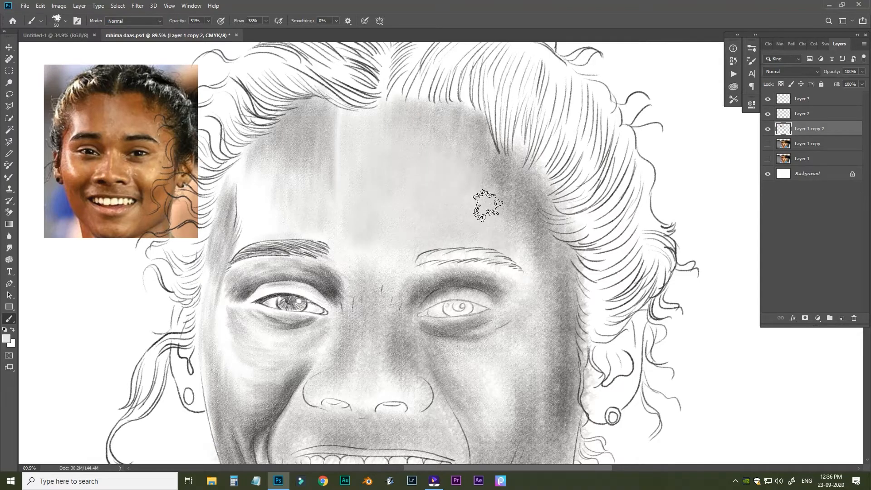
{"action": "left_click_drag", "start_coordinate": [418, 344], "coordinate": [438, 256]}
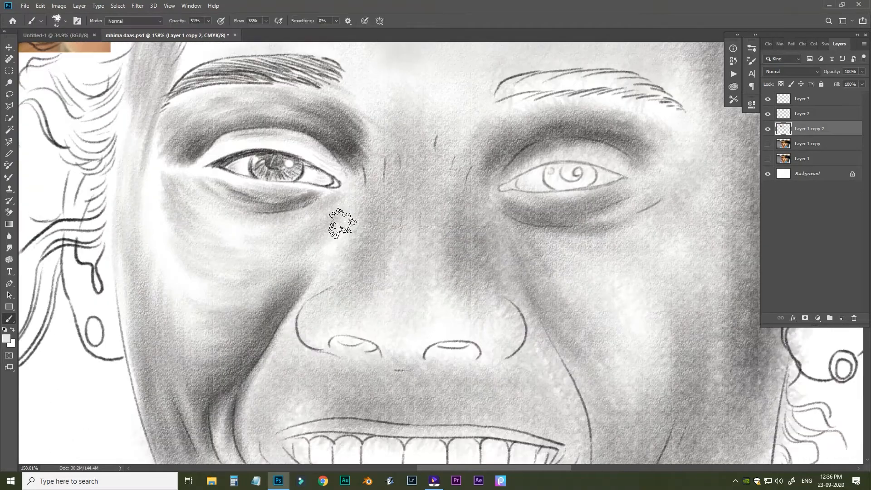
Step: Reposition the reference photo and bring its layer, Layer 4, to the top of the layer stack
{"action": "left_click_drag", "start_coordinate": [136, 136], "coordinate": [232, 279]}
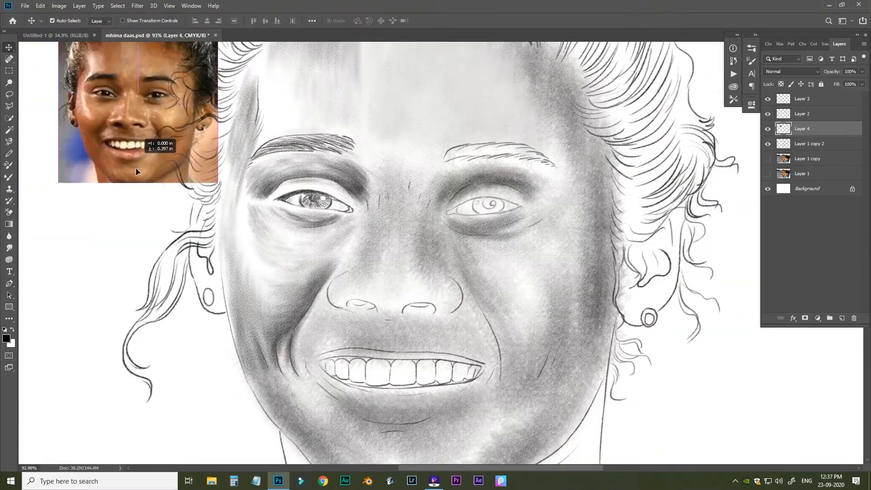
{"action": "left_click_drag", "start_coordinate": [464, 249], "coordinate": [358, 190]}
{"action": "left_click_drag", "start_coordinate": [809, 143], "coordinate": [813, 127]}
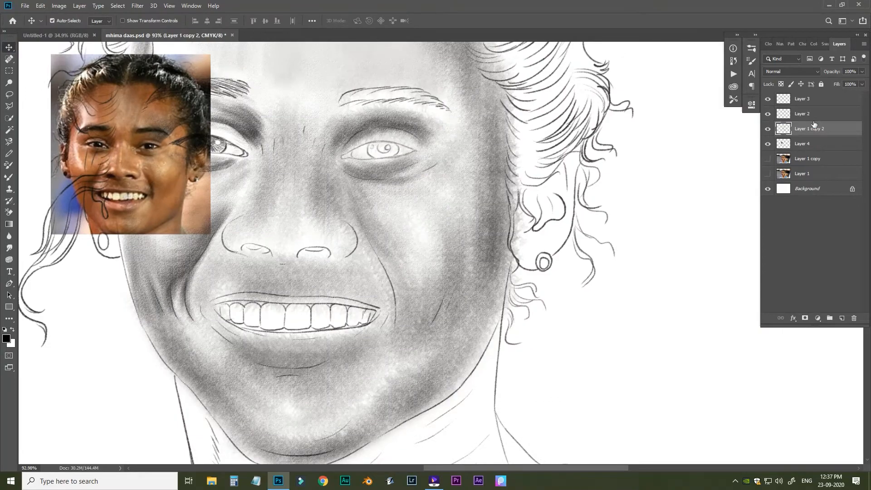
{"action": "key", "text": "z"}
{"action": "left_click_drag", "start_coordinate": [358, 196], "coordinate": [395, 195]}
{"action": "left_click", "coordinate": [803, 144]}
{"action": "left_click_drag", "start_coordinate": [797, 96], "coordinate": [798, 93]}
Step: Shade the side of the nose next to the left eye's inner corner with the brush at 40
{"action": "key", "text": "b"}
{"action": "mouse_move", "coordinate": [332, 196]}
{"action": "left_mouse_down"}
{"action": "mouse_move", "coordinate": [301, 192]}
{"action": "mouse_move", "coordinate": [389, 191]}
{"action": "left_mouse_up"}
{"action": "key", "text": "bracketleft"}
{"action": "key", "text": "bracketleft"}
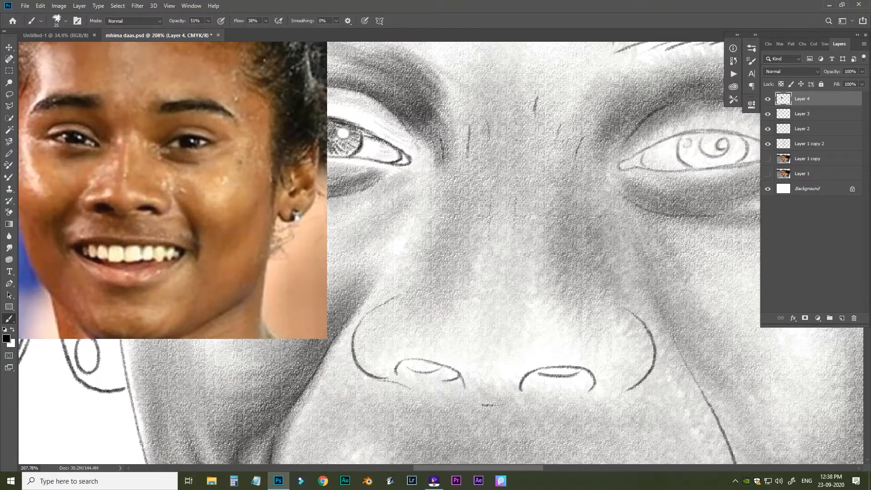
{"action": "key", "text": "bracketright"}
{"action": "key", "text": "bracketright"}
{"action": "key", "text": "bracketright"}
{"action": "left_click_drag", "start_coordinate": [446, 155], "coordinate": [440, 211]}
{"action": "mouse_move", "coordinate": [420, 177]}
{"action": "left_mouse_down"}
{"action": "mouse_move", "coordinate": [366, 190]}
{"action": "mouse_move", "coordinate": [385, 186]}
{"action": "left_mouse_up"}
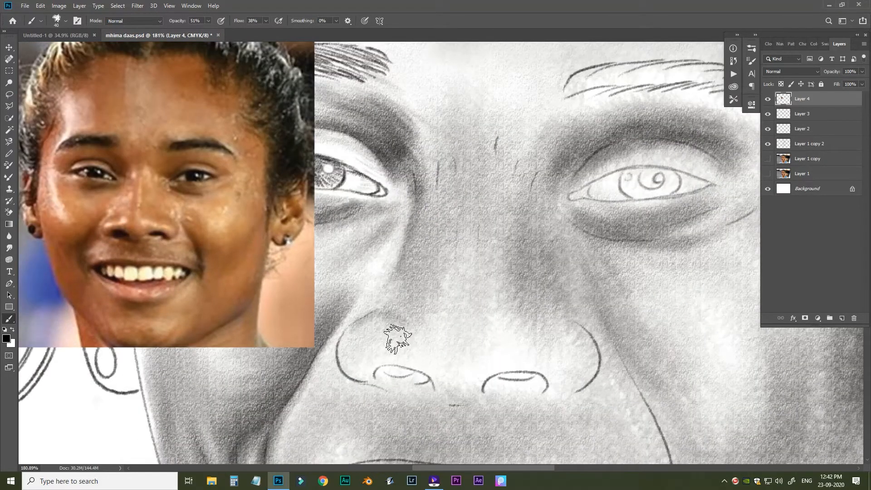
Step: Shade the nose wings, the nostrils and the underside of the nose tip
{"action": "mouse_move", "coordinate": [399, 302]}
{"action": "left_mouse_down"}
{"action": "mouse_move", "coordinate": [370, 358]}
{"action": "mouse_move", "coordinate": [348, 333]}
{"action": "mouse_move", "coordinate": [400, 370]}
{"action": "mouse_move", "coordinate": [392, 373]}
{"action": "mouse_move", "coordinate": [417, 365]}
{"action": "mouse_move", "coordinate": [387, 378]}
{"action": "mouse_move", "coordinate": [429, 369]}
{"action": "mouse_move", "coordinate": [371, 357]}
{"action": "mouse_move", "coordinate": [407, 351]}
{"action": "mouse_move", "coordinate": [377, 379]}
{"action": "mouse_move", "coordinate": [413, 387]}
{"action": "mouse_move", "coordinate": [426, 373]}
{"action": "mouse_move", "coordinate": [434, 393]}
{"action": "mouse_move", "coordinate": [475, 391]}
{"action": "mouse_move", "coordinate": [440, 383]}
{"action": "mouse_move", "coordinate": [441, 355]}
{"action": "mouse_move", "coordinate": [530, 391]}
{"action": "mouse_move", "coordinate": [494, 406]}
{"action": "mouse_move", "coordinate": [504, 403]}
{"action": "mouse_move", "coordinate": [473, 401]}
{"action": "mouse_move", "coordinate": [432, 375]}
{"action": "mouse_move", "coordinate": [496, 390]}
{"action": "mouse_move", "coordinate": [545, 385]}
{"action": "mouse_move", "coordinate": [512, 385]}
{"action": "mouse_move", "coordinate": [535, 377]}
{"action": "mouse_move", "coordinate": [491, 387]}
{"action": "mouse_move", "coordinate": [528, 371]}
{"action": "mouse_move", "coordinate": [540, 392]}
{"action": "mouse_move", "coordinate": [547, 372]}
{"action": "mouse_move", "coordinate": [551, 400]}
{"action": "mouse_move", "coordinate": [572, 369]}
{"action": "mouse_move", "coordinate": [577, 332]}
{"action": "mouse_move", "coordinate": [547, 368]}
{"action": "mouse_move", "coordinate": [542, 337]}
{"action": "mouse_move", "coordinate": [590, 387]}
{"action": "left_mouse_up"}
{"action": "key", "text": "bracketright"}
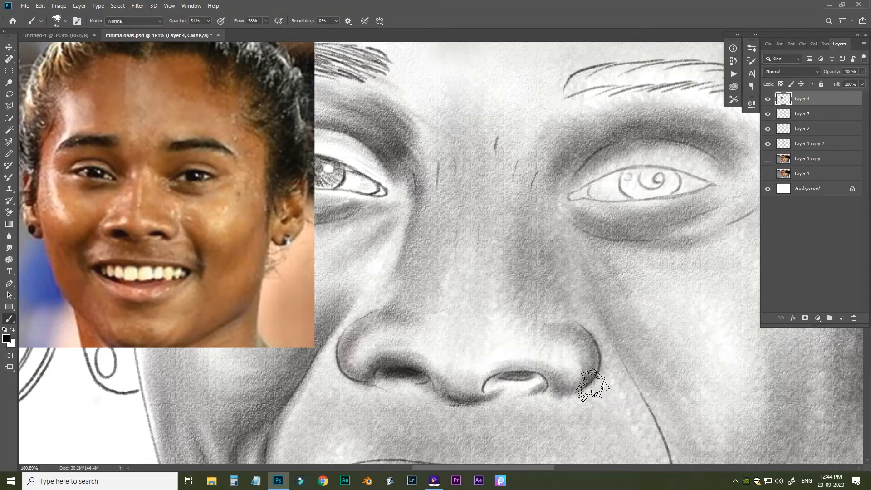
{"action": "mouse_move", "coordinate": [499, 361]}
{"action": "left_mouse_down"}
{"action": "mouse_move", "coordinate": [531, 360]}
{"action": "mouse_move", "coordinate": [596, 381]}
{"action": "left_mouse_up"}
{"action": "mouse_move", "coordinate": [534, 335]}
{"action": "left_mouse_down"}
{"action": "mouse_move", "coordinate": [541, 298]}
{"action": "mouse_move", "coordinate": [538, 314]}
{"action": "mouse_move", "coordinate": [566, 324]}
{"action": "mouse_move", "coordinate": [501, 313]}
{"action": "left_mouse_up"}
{"action": "mouse_move", "coordinate": [530, 365]}
{"action": "left_mouse_down"}
{"action": "mouse_move", "coordinate": [570, 385]}
{"action": "mouse_move", "coordinate": [579, 355]}
{"action": "mouse_move", "coordinate": [558, 386]}
{"action": "left_mouse_up"}
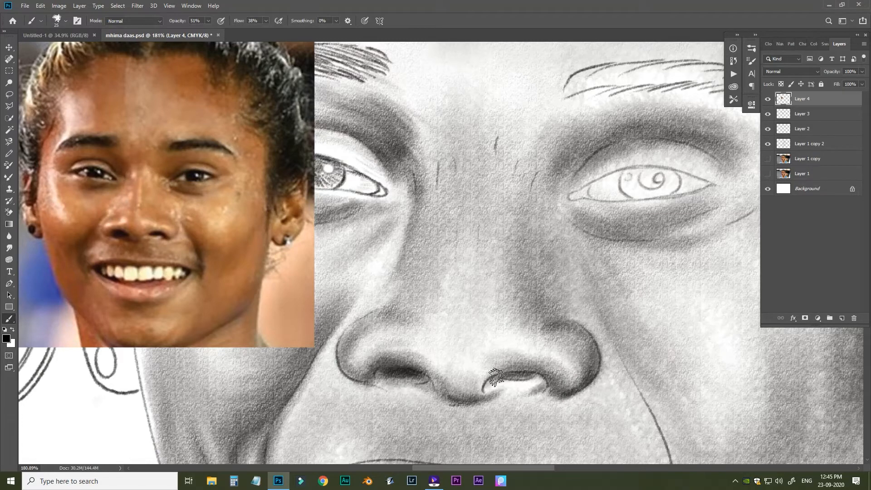
Step: Shade the nose bridge, the nose tip and the skin between the brows with mostly vertical strokes
{"action": "mouse_move", "coordinate": [468, 248]}
{"action": "left_mouse_down"}
{"action": "mouse_move", "coordinate": [412, 216]}
{"action": "mouse_move", "coordinate": [413, 260]}
{"action": "mouse_move", "coordinate": [400, 285]}
{"action": "mouse_move", "coordinate": [423, 223]}
{"action": "mouse_move", "coordinate": [430, 303]}
{"action": "mouse_move", "coordinate": [426, 286]}
{"action": "mouse_move", "coordinate": [442, 252]}
{"action": "mouse_move", "coordinate": [416, 345]}
{"action": "left_mouse_up"}
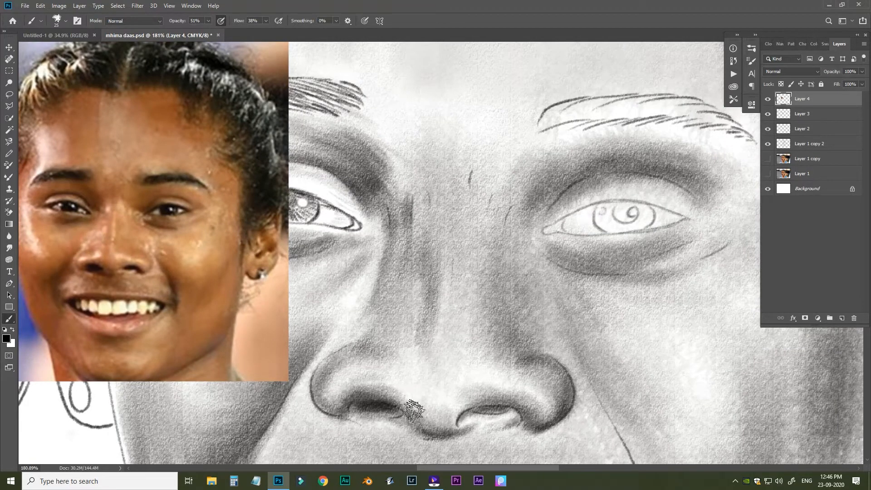
{"action": "mouse_move", "coordinate": [415, 411]}
{"action": "left_mouse_down"}
{"action": "mouse_move", "coordinate": [434, 387]}
{"action": "mouse_move", "coordinate": [413, 363]}
{"action": "mouse_move", "coordinate": [442, 385]}
{"action": "mouse_move", "coordinate": [425, 345]}
{"action": "left_mouse_up"}
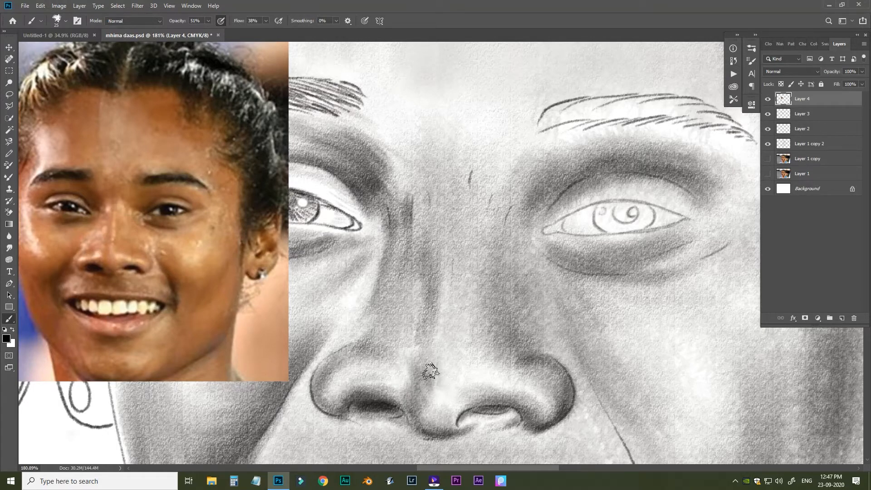
{"action": "key", "text": "bracketright"}
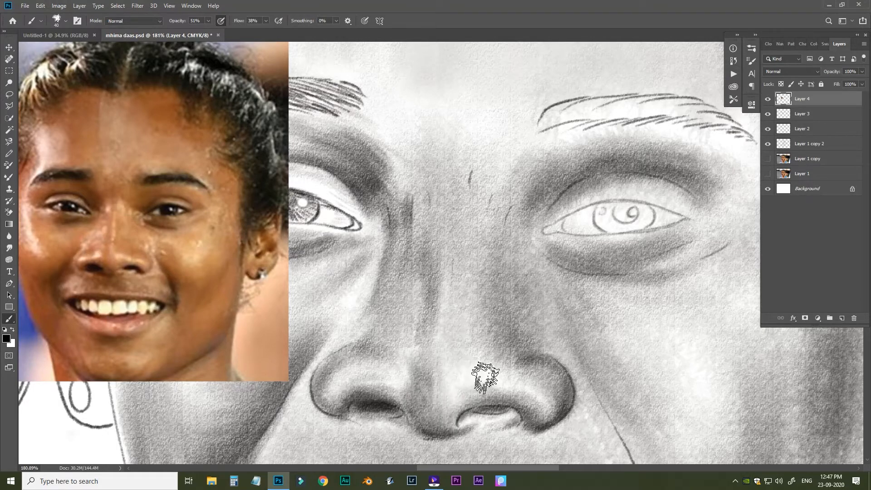
{"action": "mouse_move", "coordinate": [467, 259]}
{"action": "left_mouse_down"}
{"action": "mouse_move", "coordinate": [451, 355]}
{"action": "mouse_move", "coordinate": [463, 209]}
{"action": "mouse_move", "coordinate": [458, 260]}
{"action": "mouse_move", "coordinate": [439, 277]}
{"action": "mouse_move", "coordinate": [497, 250]}
{"action": "left_mouse_up"}
{"action": "left_click_drag", "start_coordinate": [466, 326], "coordinate": [474, 397]}
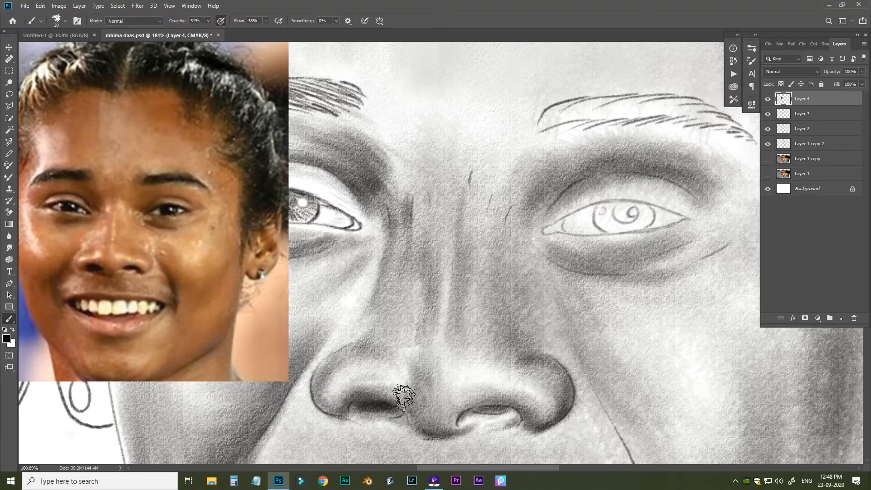
{"action": "left_click_drag", "start_coordinate": [404, 397], "coordinate": [388, 398]}
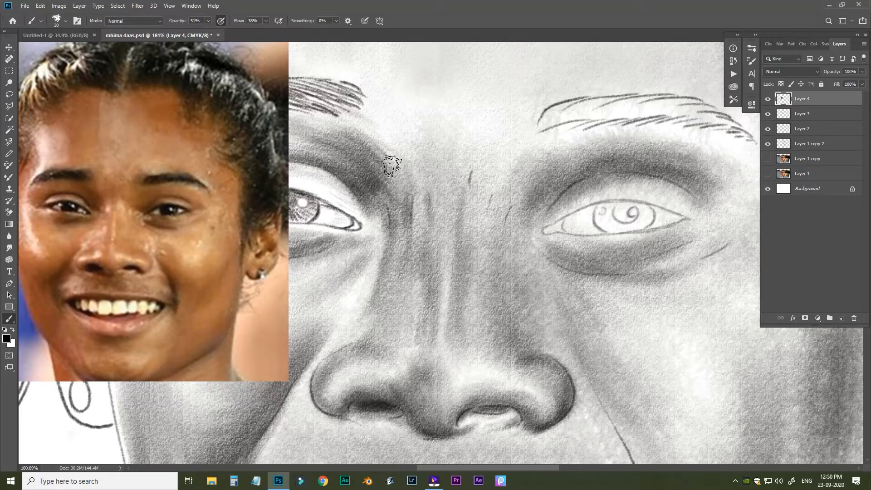
{"action": "left_click_drag", "start_coordinate": [439, 189], "coordinate": [430, 289]}
{"action": "mouse_move", "coordinate": [457, 190]}
{"action": "left_mouse_down"}
{"action": "mouse_move", "coordinate": [486, 189]}
{"action": "mouse_move", "coordinate": [509, 213]}
{"action": "mouse_move", "coordinate": [507, 232]}
{"action": "mouse_move", "coordinate": [603, 200]}
{"action": "mouse_move", "coordinate": [597, 206]}
{"action": "left_mouse_up"}
Step: Darken the right eye's lash lines and shade the under-eye fold and outer-corner crease, starting with the brush at 25
{"action": "key", "text": "bracketleft"}
{"action": "key", "text": "bracketleft"}
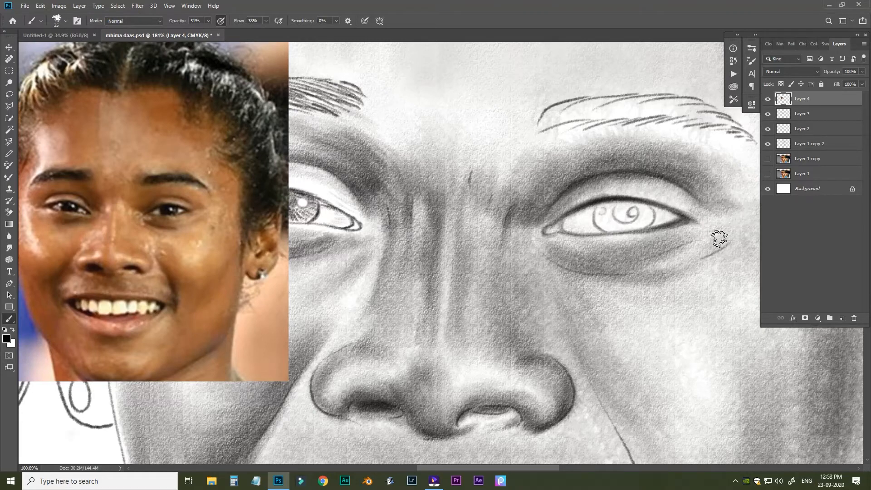
{"action": "mouse_move", "coordinate": [720, 239]}
{"action": "left_mouse_down"}
{"action": "mouse_move", "coordinate": [584, 252]}
{"action": "mouse_move", "coordinate": [617, 272]}
{"action": "left_mouse_up"}
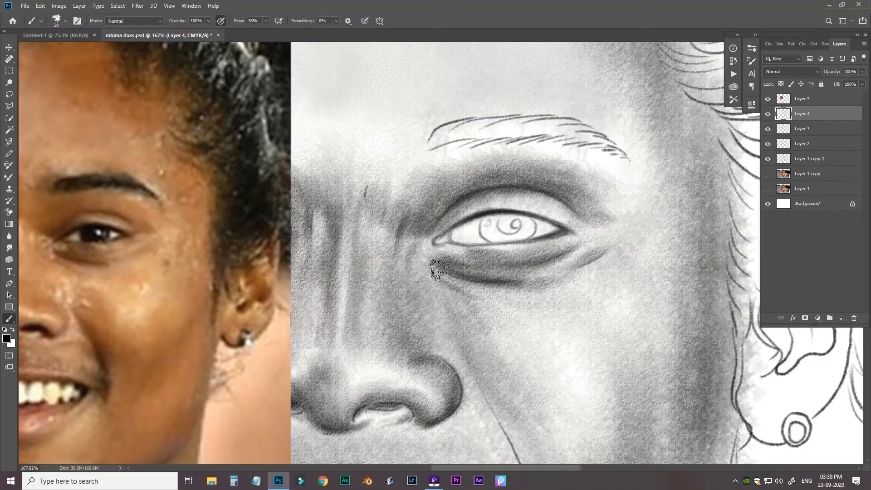
{"action": "left_click_drag", "start_coordinate": [487, 316], "coordinate": [480, 300]}
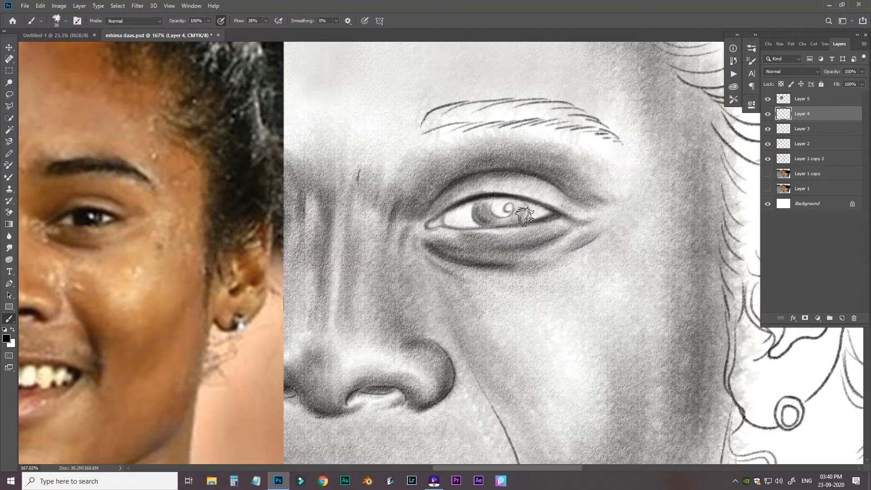
Step: Shade the right eye's iris and pupil dark, leaving a small light reflection
{"action": "mouse_move", "coordinate": [487, 202]}
{"action": "left_mouse_down"}
{"action": "mouse_move", "coordinate": [485, 213]}
{"action": "mouse_move", "coordinate": [499, 227]}
{"action": "mouse_move", "coordinate": [486, 237]}
{"action": "left_mouse_up"}
{"action": "mouse_move", "coordinate": [467, 223]}
{"action": "left_mouse_down"}
{"action": "mouse_move", "coordinate": [484, 235]}
{"action": "mouse_move", "coordinate": [476, 228]}
{"action": "mouse_move", "coordinate": [490, 197]}
{"action": "left_mouse_up"}
{"action": "mouse_move", "coordinate": [502, 301]}
{"action": "left_mouse_down"}
{"action": "mouse_move", "coordinate": [497, 231]}
{"action": "mouse_move", "coordinate": [519, 154]}
{"action": "left_mouse_up"}
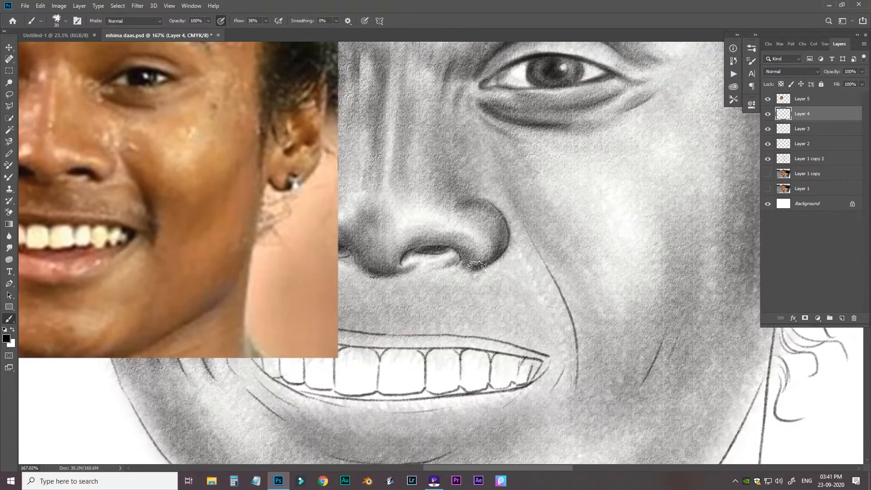
{"action": "left_click_drag", "start_coordinate": [440, 233], "coordinate": [428, 261]}
Step: Shade along the right smile fold from the nose wing down toward the mouth corner with the brush at 45
{"action": "mouse_move", "coordinate": [519, 260]}
{"action": "left_mouse_down"}
{"action": "mouse_move", "coordinate": [435, 244]}
{"action": "mouse_move", "coordinate": [472, 325]}
{"action": "left_mouse_up"}
{"action": "key", "text": "bracketright"}
{"action": "key", "text": "bracketright"}
{"action": "key", "text": "bracketright"}
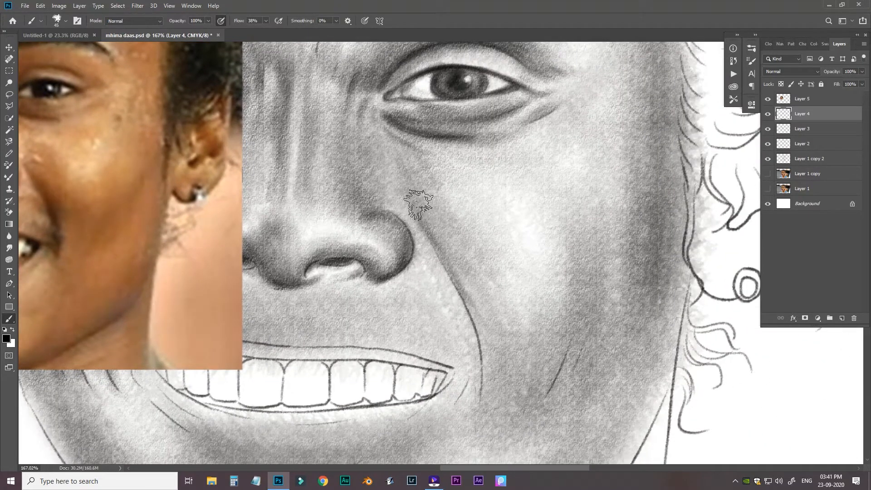
{"action": "left_click_drag", "start_coordinate": [419, 204], "coordinate": [476, 311]}
{"action": "left_click_drag", "start_coordinate": [483, 290], "coordinate": [512, 259]}
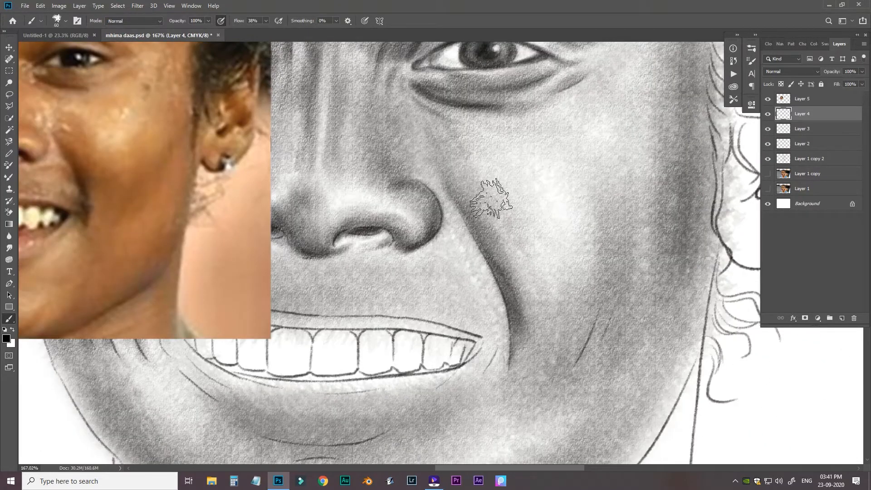
Step: Darken the lower right cheek beside the smile fold and along its crease with the brush at 60
{"action": "key", "text": "bracketright"}
{"action": "key", "text": "bracketright"}
{"action": "key", "text": "bracketright"}
{"action": "left_click_drag", "start_coordinate": [583, 279], "coordinate": [563, 348]}
{"action": "left_click_drag", "start_coordinate": [581, 343], "coordinate": [606, 286]}
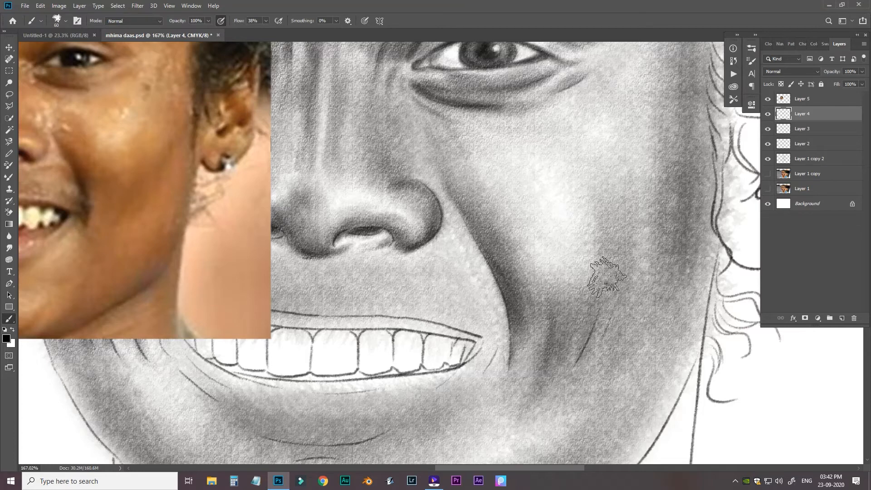
{"action": "left_click_drag", "start_coordinate": [472, 307], "coordinate": [449, 220]}
Step: Shade the chin and the skin from the right mouth corner down to the jaw
{"action": "key", "text": "ctrl+minus"}
{"action": "mouse_move", "coordinate": [551, 204]}
{"action": "left_mouse_down"}
{"action": "mouse_move", "coordinate": [501, 268]}
{"action": "mouse_move", "coordinate": [455, 370]}
{"action": "mouse_move", "coordinate": [453, 340]}
{"action": "mouse_move", "coordinate": [368, 385]}
{"action": "mouse_move", "coordinate": [309, 390]}
{"action": "mouse_move", "coordinate": [432, 381]}
{"action": "mouse_move", "coordinate": [409, 399]}
{"action": "mouse_move", "coordinate": [381, 389]}
{"action": "left_mouse_up"}
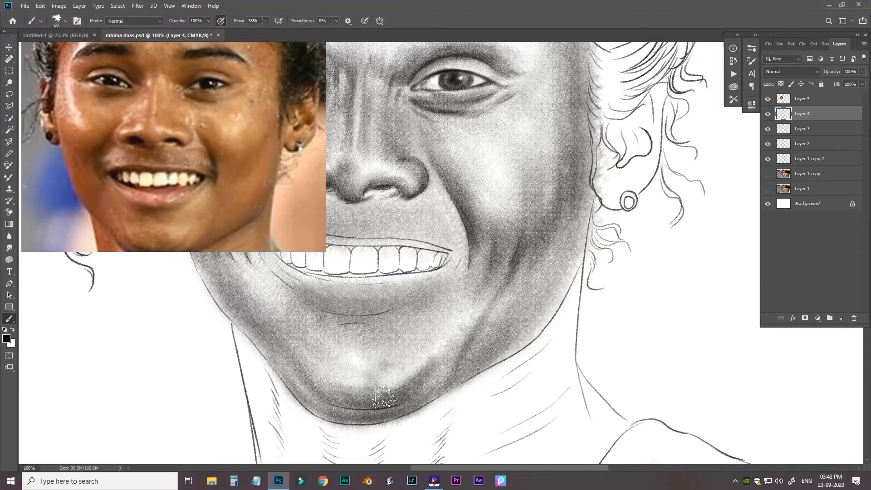
{"action": "mouse_move", "coordinate": [362, 318]}
{"action": "left_mouse_down"}
{"action": "mouse_move", "coordinate": [358, 358]}
{"action": "mouse_move", "coordinate": [356, 312]}
{"action": "left_mouse_up"}
{"action": "left_click_drag", "start_coordinate": [462, 247], "coordinate": [413, 395]}
{"action": "mouse_move", "coordinate": [494, 313]}
{"action": "left_mouse_down"}
{"action": "mouse_move", "coordinate": [419, 346]}
{"action": "mouse_move", "coordinate": [420, 377]}
{"action": "mouse_move", "coordinate": [486, 286]}
{"action": "left_mouse_up"}
Step: Deepen the lower right cheek, jaw and chin shading while enlarging the brush to 90
{"action": "key", "text": "]"}
{"action": "mouse_move", "coordinate": [462, 304]}
{"action": "left_mouse_down"}
{"action": "mouse_move", "coordinate": [475, 262]}
{"action": "mouse_move", "coordinate": [438, 325]}
{"action": "left_mouse_up"}
{"action": "key", "text": "]"}
{"action": "key", "text": "]"}
{"action": "left_click_drag", "start_coordinate": [494, 231], "coordinate": [476, 313]}
{"action": "left_click_drag", "start_coordinate": [347, 357], "coordinate": [373, 319]}
{"action": "left_click_drag", "start_coordinate": [419, 143], "coordinate": [419, 322]}
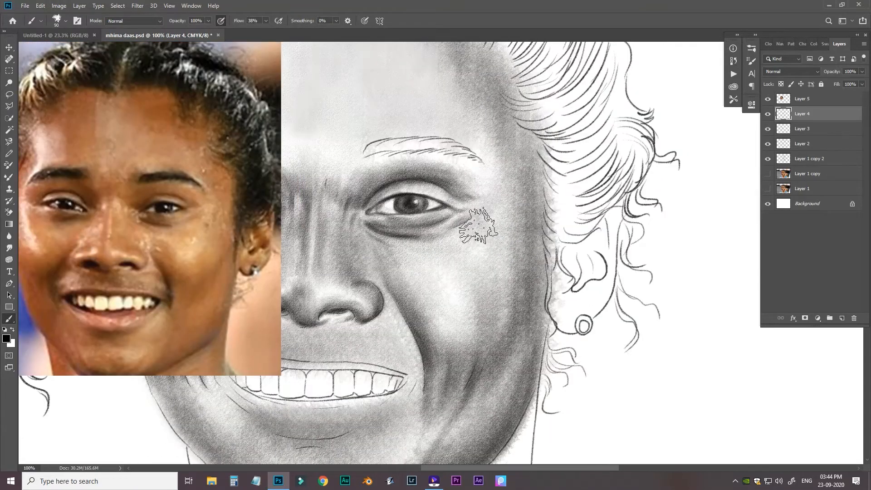
Step: Lower the brush opacity to 60% and softly shade the right cheek below the eye
{"action": "left_click", "coordinate": [208, 21]}
{"action": "left_click_drag", "start_coordinate": [210, 31], "coordinate": [191, 31]}
{"action": "left_click_drag", "start_coordinate": [423, 271], "coordinate": [482, 238]}
{"action": "left_click_drag", "start_coordinate": [462, 313], "coordinate": [467, 261]}
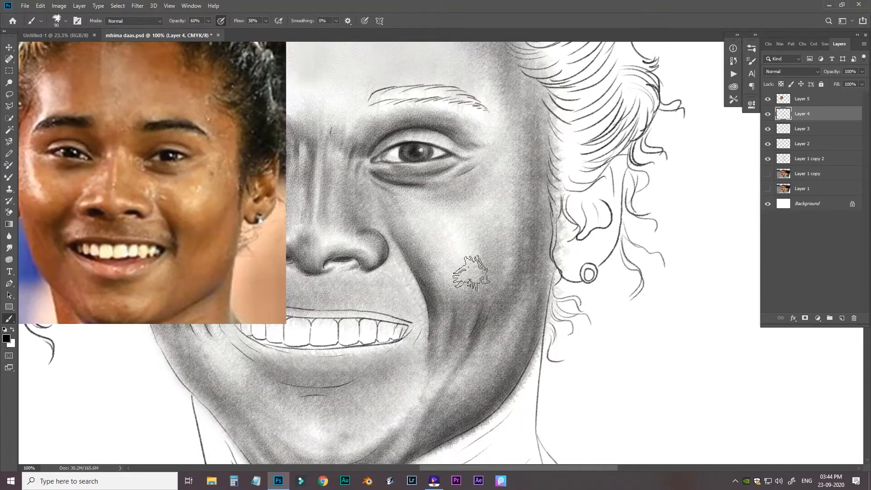
Step: Brush white highlights onto the right cheek below the eye with the brush reduced to 50
{"action": "key", "text": "x"}
{"action": "mouse_move", "coordinate": [490, 218]}
{"action": "left_mouse_down"}
{"action": "mouse_move", "coordinate": [490, 204]}
{"action": "mouse_move", "coordinate": [418, 220]}
{"action": "left_mouse_up"}
{"action": "key", "text": "["}
{"action": "key", "text": "["}
{"action": "key", "text": "["}
{"action": "key", "text": "["}
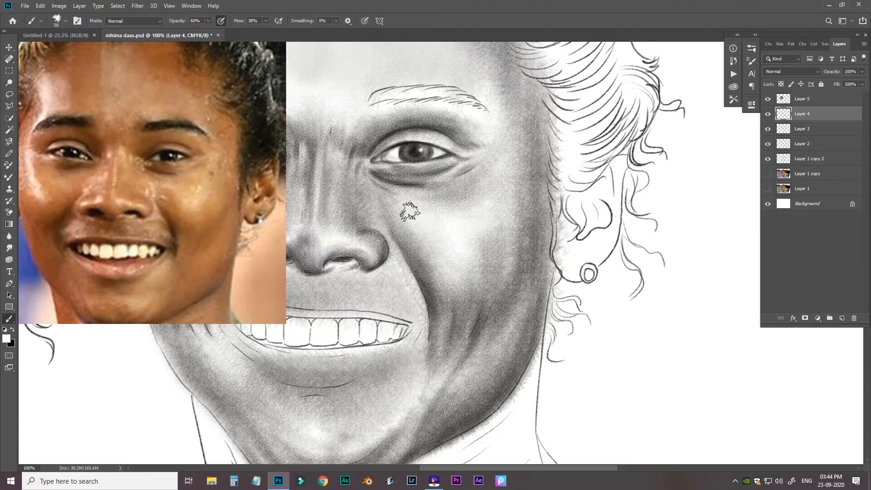
{"action": "scroll", "coordinate": [496, 195], "scroll_direction": "up", "scroll_amount": 3}
{"action": "left_click_drag", "start_coordinate": [525, 274], "coordinate": [547, 233]}
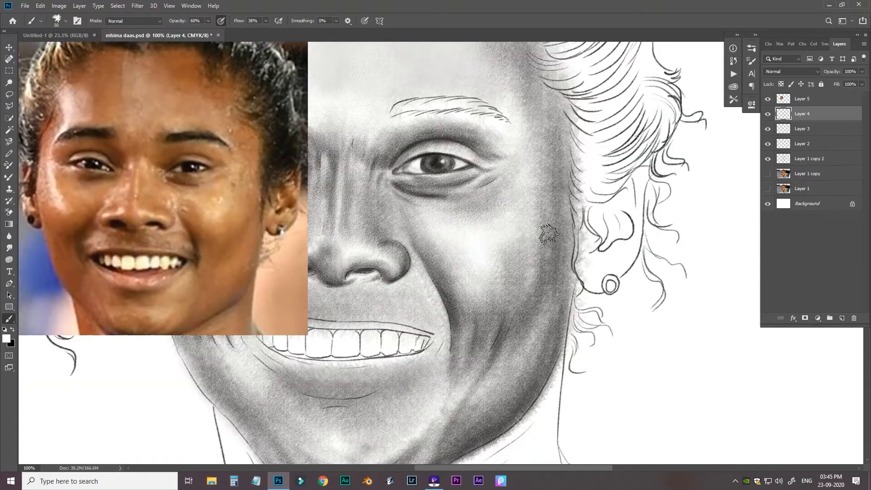
{"action": "left_click_drag", "start_coordinate": [512, 152], "coordinate": [584, 246]}
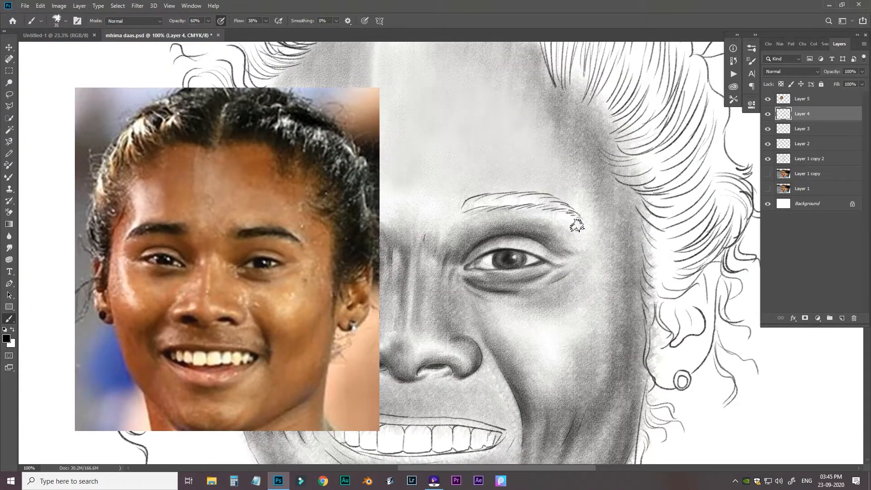
Step: Fill in the right eyebrow with dark hair strokes using a smaller black brush
{"action": "key", "text": "["}
{"action": "key", "text": "["}
{"action": "key", "text": "["}
{"action": "key", "text": "["}
{"action": "left_click_drag", "start_coordinate": [468, 207], "coordinate": [490, 200]}
{"action": "left_click_drag", "start_coordinate": [502, 172], "coordinate": [527, 173]}
{"action": "mouse_move", "coordinate": [449, 221]}
{"action": "left_mouse_down"}
{"action": "mouse_move", "coordinate": [542, 211]}
{"action": "mouse_move", "coordinate": [602, 221]}
{"action": "left_mouse_up"}
Step: Darken the left eye's iris, pupil and lash lines with the brush at 20 and 41% opacity
{"action": "left_click", "coordinate": [221, 20]}
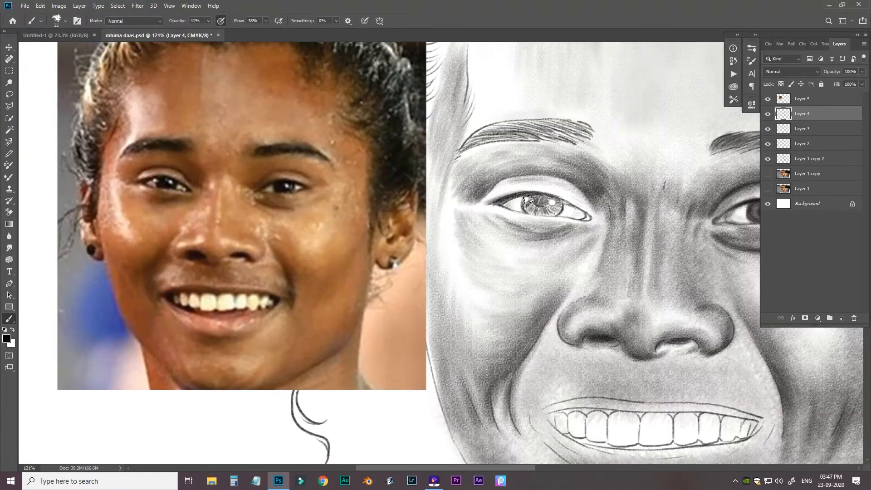
{"action": "left_click_drag", "start_coordinate": [529, 201], "coordinate": [595, 225]}
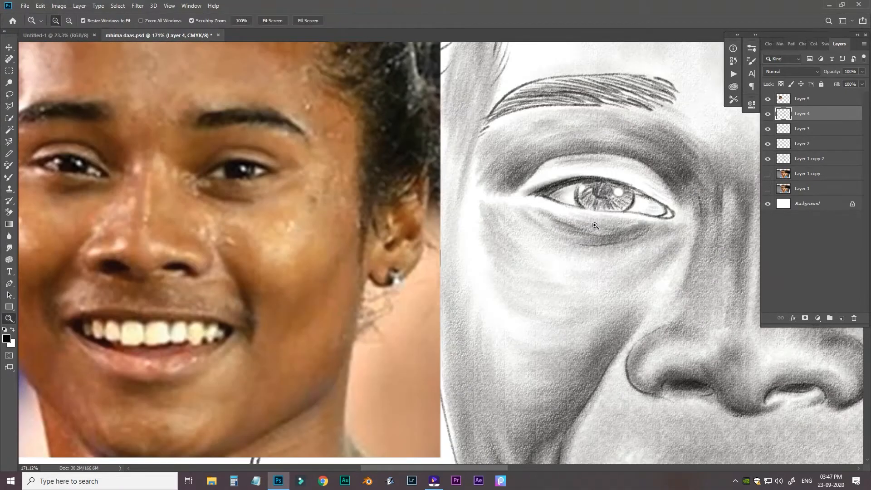
{"action": "left_click", "coordinate": [606, 193]}
{"action": "key", "text": "bracketleft"}
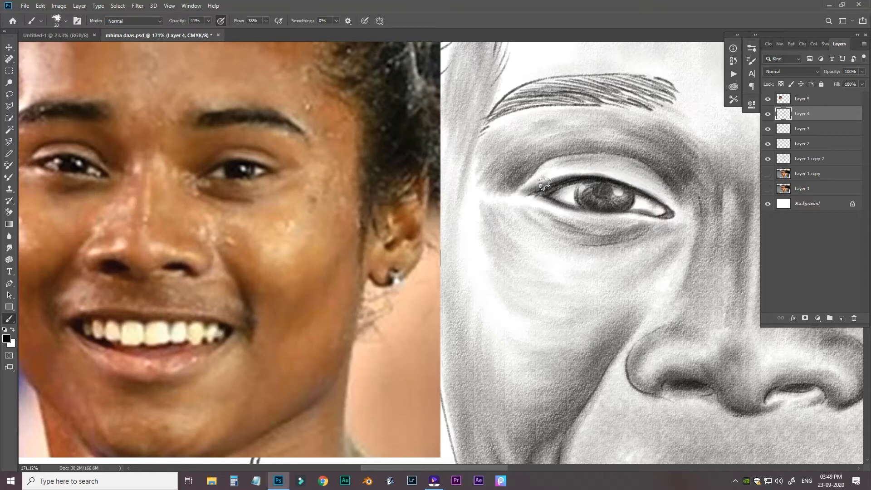
Step: Shade the left upper eyelid and deepen its crease with the brush enlarged to 30
{"action": "left_click_drag", "start_coordinate": [540, 167], "coordinate": [660, 167]}
{"action": "key", "text": "bracketright"}
{"action": "key", "text": "bracketright"}
{"action": "left_click_drag", "start_coordinate": [517, 177], "coordinate": [643, 151]}
{"action": "left_click_drag", "start_coordinate": [520, 156], "coordinate": [654, 152]}
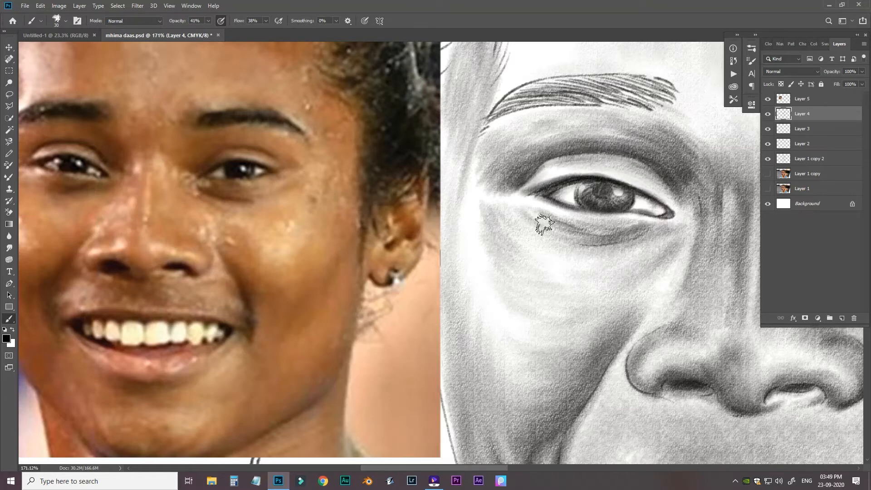
Step: Shade the under-eye fold of the left eye and undo the last stroke across the eye's outer corner
{"action": "mouse_move", "coordinate": [555, 229]}
{"action": "left_mouse_down"}
{"action": "mouse_move", "coordinate": [619, 220]}
{"action": "mouse_move", "coordinate": [649, 227]}
{"action": "mouse_move", "coordinate": [551, 241]}
{"action": "mouse_move", "coordinate": [672, 226]}
{"action": "mouse_move", "coordinate": [633, 250]}
{"action": "left_mouse_up"}
{"action": "left_click_drag", "start_coordinate": [734, 226], "coordinate": [719, 284]}
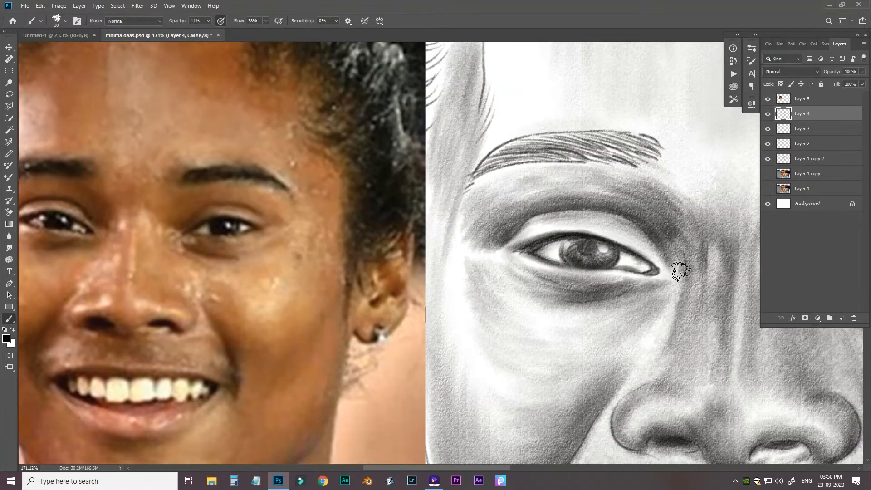
{"action": "mouse_move", "coordinate": [482, 266]}
{"action": "left_mouse_down"}
{"action": "mouse_move", "coordinate": [564, 238]}
{"action": "mouse_move", "coordinate": [591, 276]}
{"action": "mouse_move", "coordinate": [619, 271]}
{"action": "mouse_move", "coordinate": [557, 244]}
{"action": "left_mouse_up"}
{"action": "key", "text": "ctrl+z"}
Step: Shade the left cheek from below the eye down to the smile lines with the brush at 45, and save the drawing
{"action": "key", "text": "bracketright"}
{"action": "key", "text": "bracketright"}
{"action": "key", "text": "bracketright"}
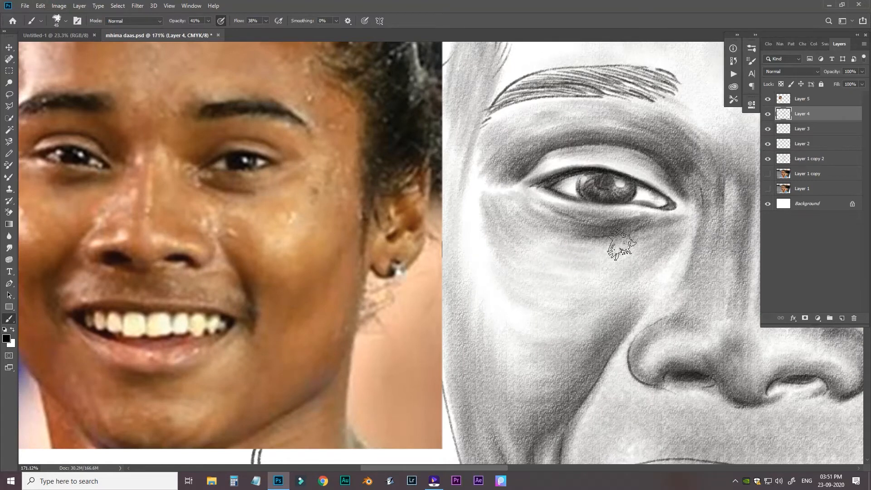
{"action": "left_click_drag", "start_coordinate": [597, 250], "coordinate": [538, 249]}
{"action": "left_click_drag", "start_coordinate": [521, 369], "coordinate": [560, 324]}
{"action": "left_click_drag", "start_coordinate": [545, 212], "coordinate": [556, 244]}
{"action": "mouse_move", "coordinate": [526, 279]}
{"action": "left_mouse_down"}
{"action": "mouse_move", "coordinate": [549, 324]}
{"action": "mouse_move", "coordinate": [578, 341]}
{"action": "mouse_move", "coordinate": [549, 330]}
{"action": "mouse_move", "coordinate": [573, 303]}
{"action": "mouse_move", "coordinate": [571, 321]}
{"action": "mouse_move", "coordinate": [563, 256]}
{"action": "mouse_move", "coordinate": [516, 219]}
{"action": "mouse_move", "coordinate": [536, 305]}
{"action": "mouse_move", "coordinate": [510, 230]}
{"action": "mouse_move", "coordinate": [529, 358]}
{"action": "left_mouse_up"}
{"action": "left_click_drag", "start_coordinate": [567, 313], "coordinate": [536, 231]}
{"action": "left_click_drag", "start_coordinate": [554, 296], "coordinate": [552, 350]}
{"action": "left_click_drag", "start_coordinate": [648, 302], "coordinate": [547, 294]}
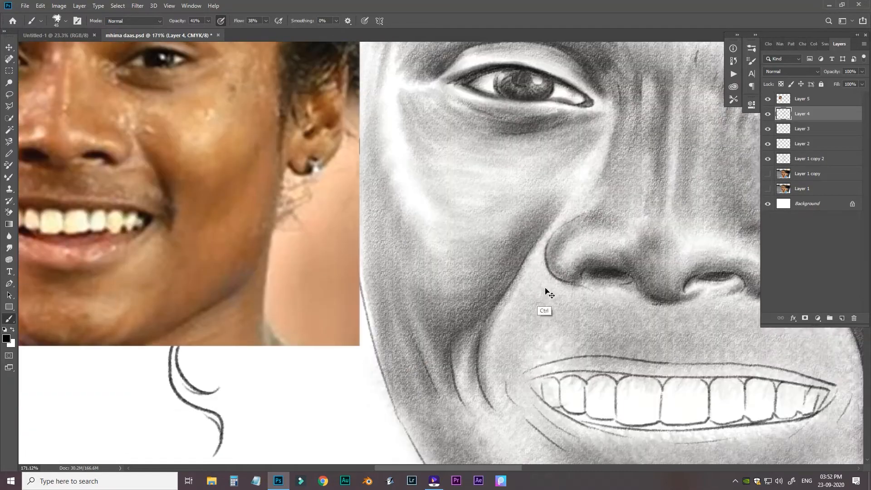
{"action": "key", "text": "ctrl+0"}
{"action": "key", "text": "ctrl+s"}
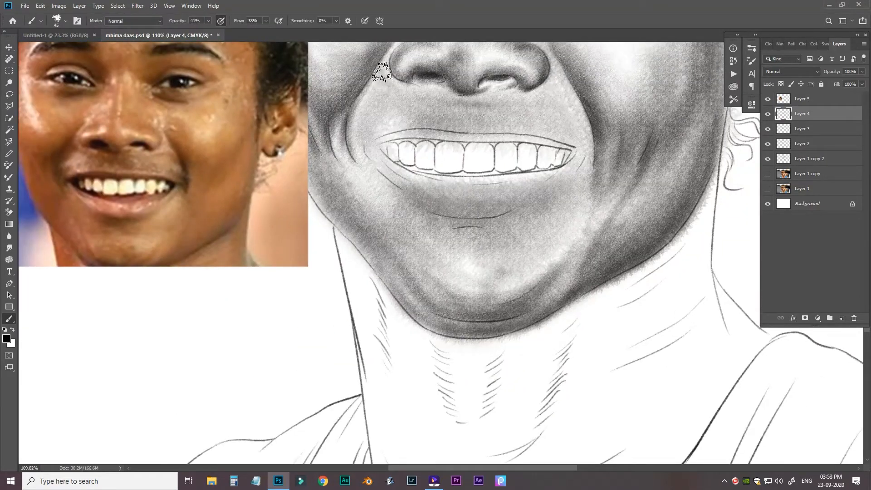
Step: Shade the skin between the nose and upper lip and around both mouth corners
{"action": "left_click_drag", "start_coordinate": [383, 72], "coordinate": [399, 85]}
{"action": "mouse_move", "coordinate": [532, 104]}
{"action": "left_mouse_down"}
{"action": "mouse_move", "coordinate": [559, 98]}
{"action": "mouse_move", "coordinate": [569, 128]}
{"action": "left_mouse_up"}
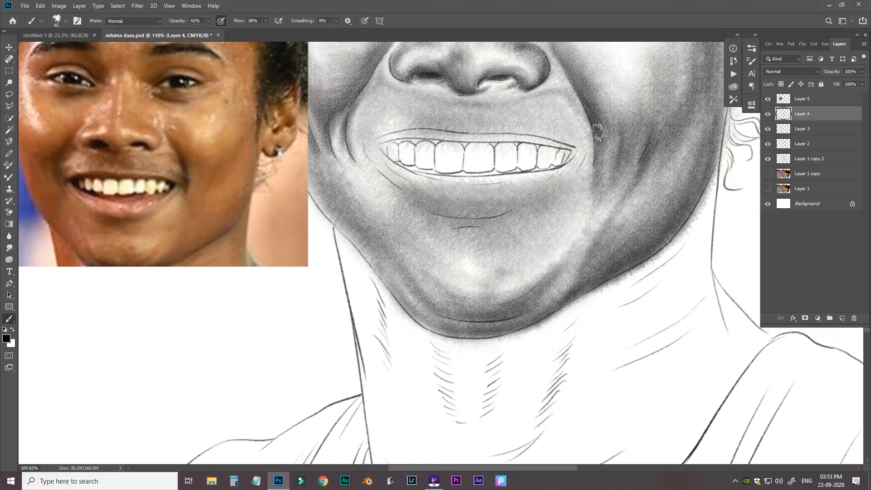
{"action": "mouse_move", "coordinate": [429, 104]}
{"action": "left_mouse_down"}
{"action": "mouse_move", "coordinate": [474, 123]}
{"action": "mouse_move", "coordinate": [578, 140]}
{"action": "left_mouse_up"}
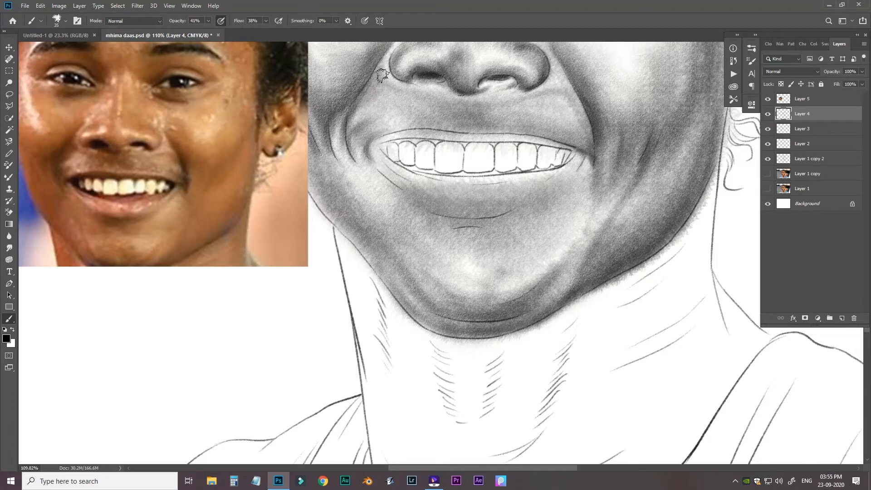
{"action": "left_click_drag", "start_coordinate": [344, 132], "coordinate": [364, 164]}
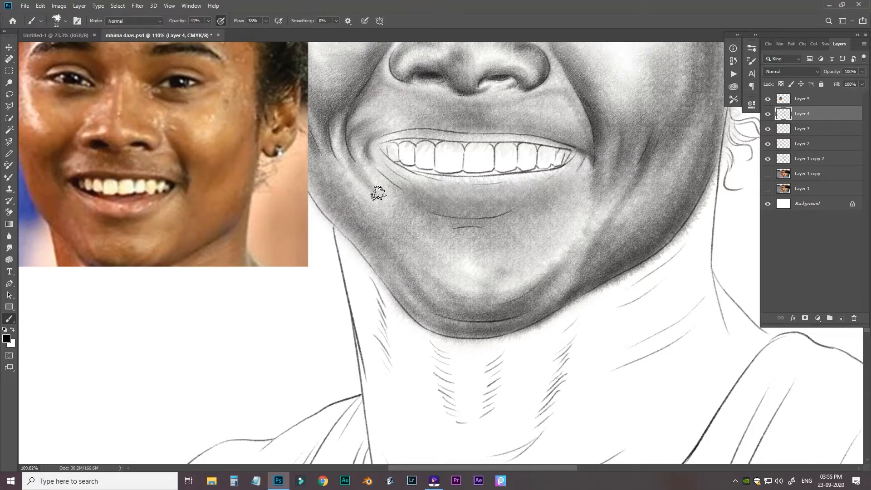
Step: Darken the shadow under the lower lip and blend it into the chin and lower left cheek with the brush up to 60
{"action": "mouse_move", "coordinate": [407, 197]}
{"action": "left_mouse_down"}
{"action": "mouse_move", "coordinate": [475, 219]}
{"action": "mouse_move", "coordinate": [497, 213]}
{"action": "mouse_move", "coordinate": [463, 239]}
{"action": "left_mouse_up"}
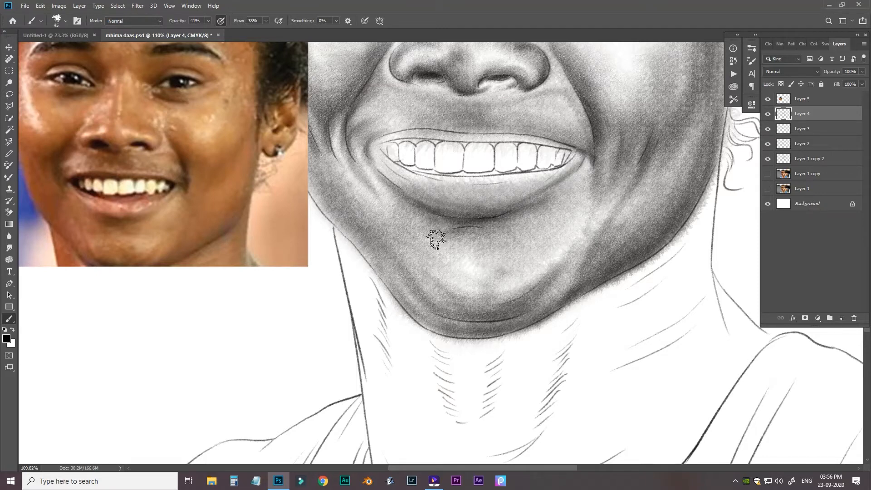
{"action": "key", "text": "bracketright"}
{"action": "key", "text": "bracketright"}
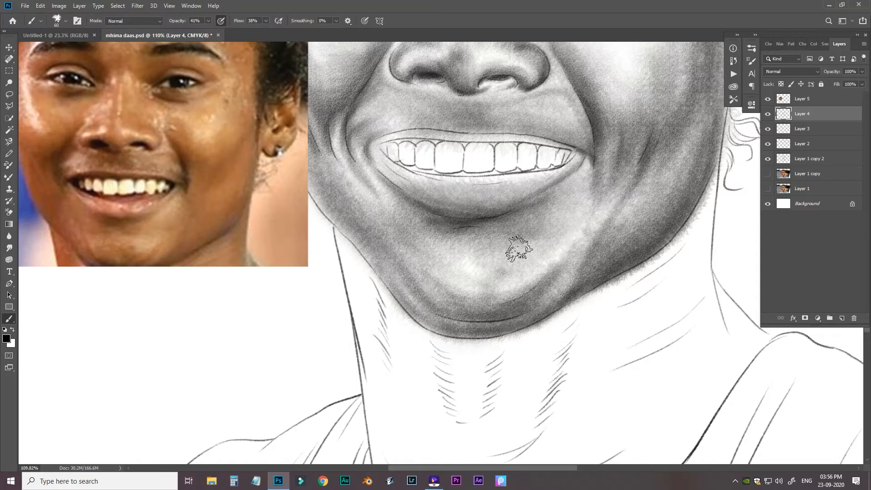
{"action": "left_click_drag", "start_coordinate": [384, 205], "coordinate": [415, 231]}
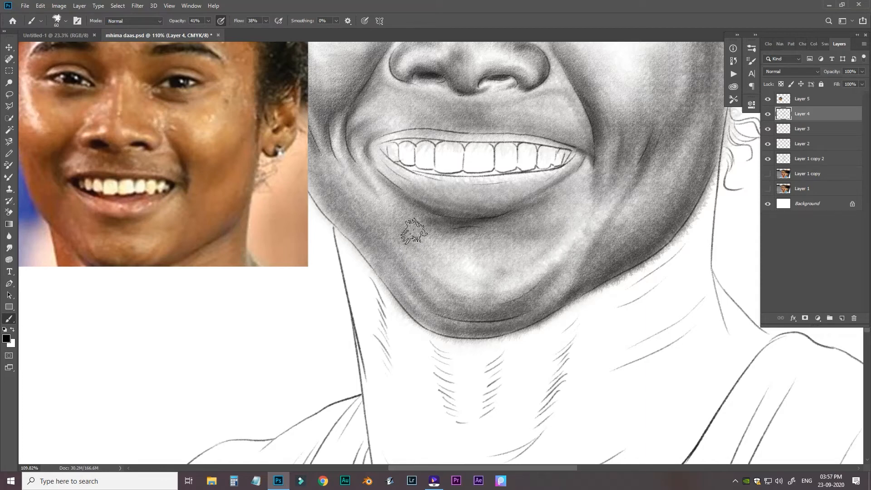
{"action": "mouse_move", "coordinate": [353, 188]}
{"action": "left_mouse_down"}
{"action": "mouse_move", "coordinate": [342, 111]}
{"action": "mouse_move", "coordinate": [378, 183]}
{"action": "mouse_move", "coordinate": [410, 211]}
{"action": "left_mouse_up"}
{"action": "left_click_drag", "start_coordinate": [462, 221], "coordinate": [533, 234]}
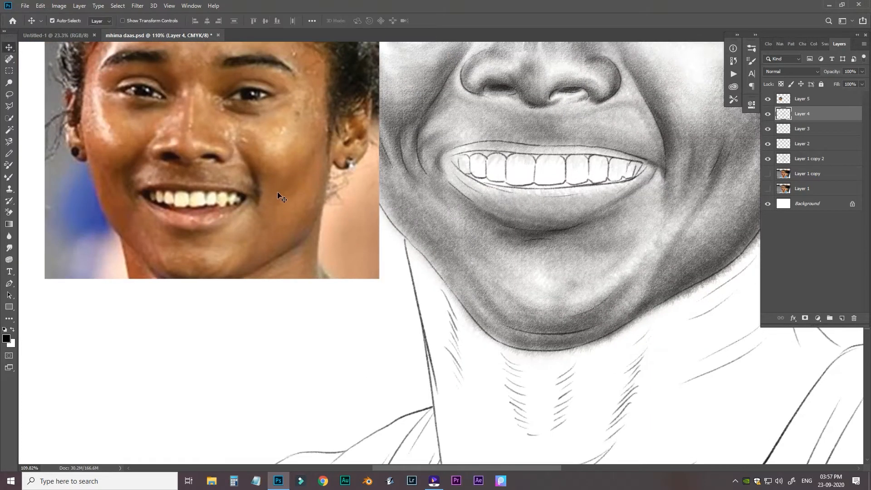
Step: Move the reference photo clear of the left cheek and shade the face's left edge on Layer 4 with the brush at 40
{"action": "left_click_drag", "start_coordinate": [278, 194], "coordinate": [224, 209]}
{"action": "left_click", "coordinate": [374, 173], "text": "ctrl"}
{"action": "key", "text": "bracketleft"}
{"action": "key", "text": "bracketleft"}
{"action": "left_click_drag", "start_coordinate": [345, 64], "coordinate": [394, 221]}
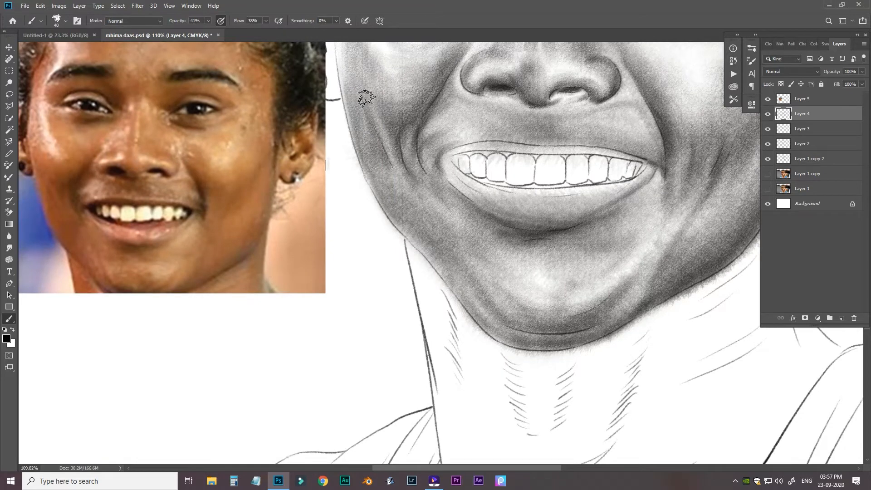
{"action": "left_click_drag", "start_coordinate": [366, 98], "coordinate": [380, 169]}
Step: Darken the left jawline down to the chin with the brush at 45 and refine the left cheek's edge
{"action": "key", "text": "bracketright"}
{"action": "left_click_drag", "start_coordinate": [398, 211], "coordinate": [485, 339]}
{"action": "left_click_drag", "start_coordinate": [407, 232], "coordinate": [481, 328]}
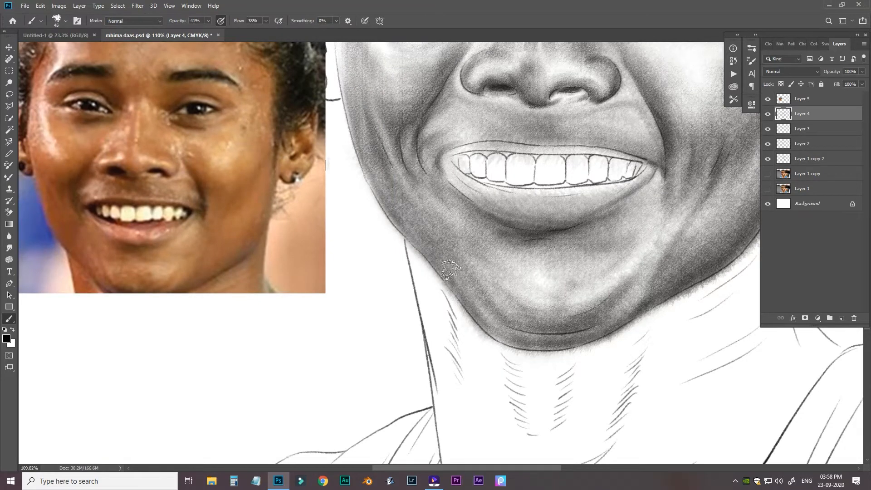
{"action": "key", "text": "bracketright"}
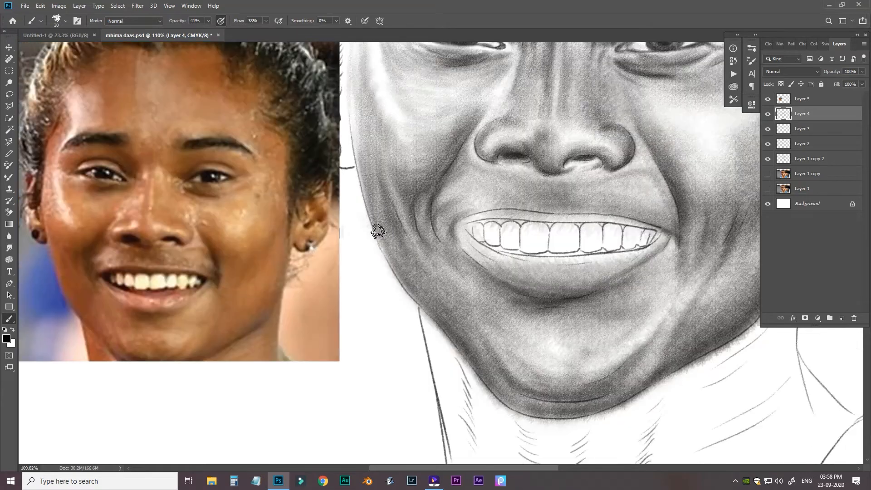
{"action": "mouse_move", "coordinate": [376, 227]}
{"action": "left_mouse_down"}
{"action": "mouse_move", "coordinate": [367, 169]}
{"action": "mouse_move", "coordinate": [442, 321]}
{"action": "mouse_move", "coordinate": [392, 230]}
{"action": "mouse_move", "coordinate": [440, 280]}
{"action": "mouse_move", "coordinate": [413, 202]}
{"action": "left_mouse_up"}
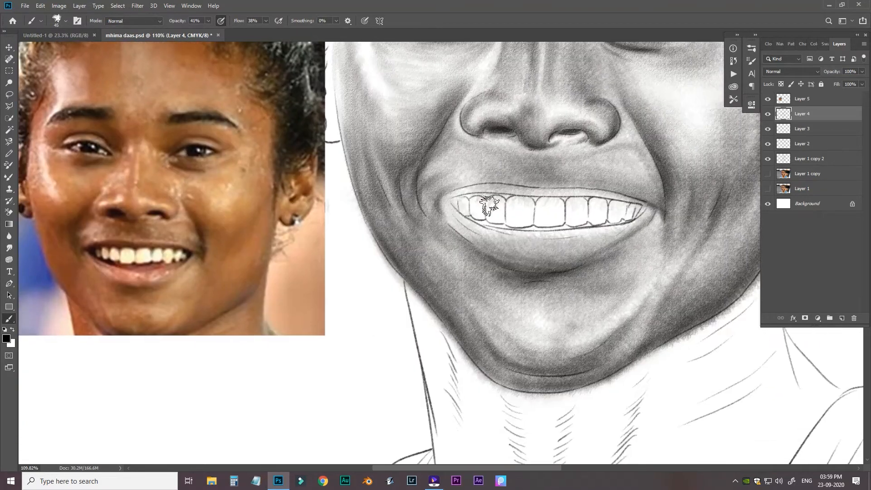
Step: Reposition the reference photo beside the enlarged mouth and make Layer 4 active again
{"action": "mouse_move", "coordinate": [496, 195]}
{"action": "left_mouse_down"}
{"action": "mouse_move", "coordinate": [502, 178]}
{"action": "mouse_move", "coordinate": [491, 165]}
{"action": "mouse_move", "coordinate": [501, 175]}
{"action": "left_mouse_up"}
{"action": "left_click_drag", "start_coordinate": [351, 206], "coordinate": [506, 177]}
{"action": "left_click_drag", "start_coordinate": [198, 253], "coordinate": [326, 195]}
{"action": "left_click_drag", "start_coordinate": [642, 203], "coordinate": [544, 191]}
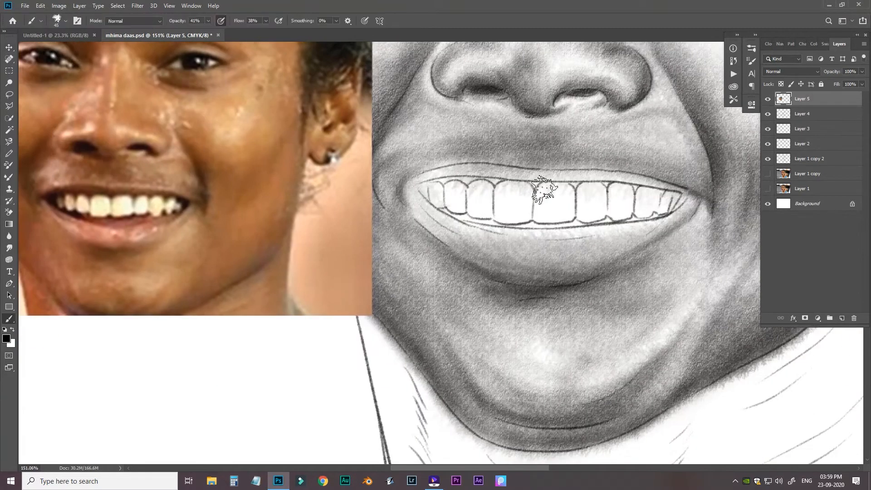
{"action": "key", "text": "alt+bracketleft"}
Step: Shade the upper lip and the left mouth corner dark with the brush at 25
{"action": "key", "text": "bracketleft"}
{"action": "key", "text": "bracketleft"}
{"action": "left_click_drag", "start_coordinate": [415, 181], "coordinate": [402, 186]}
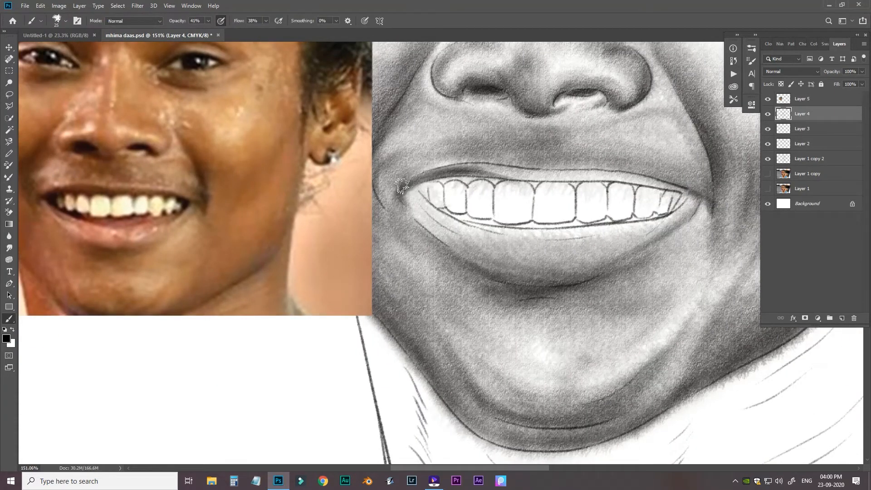
{"action": "mouse_move", "coordinate": [499, 178]}
{"action": "left_mouse_down"}
{"action": "mouse_move", "coordinate": [553, 214]}
{"action": "mouse_move", "coordinate": [568, 179]}
{"action": "mouse_move", "coordinate": [548, 178]}
{"action": "mouse_move", "coordinate": [652, 182]}
{"action": "mouse_move", "coordinate": [439, 179]}
{"action": "mouse_move", "coordinate": [521, 193]}
{"action": "mouse_move", "coordinate": [442, 198]}
{"action": "left_mouse_up"}
{"action": "key", "text": "bracketright"}
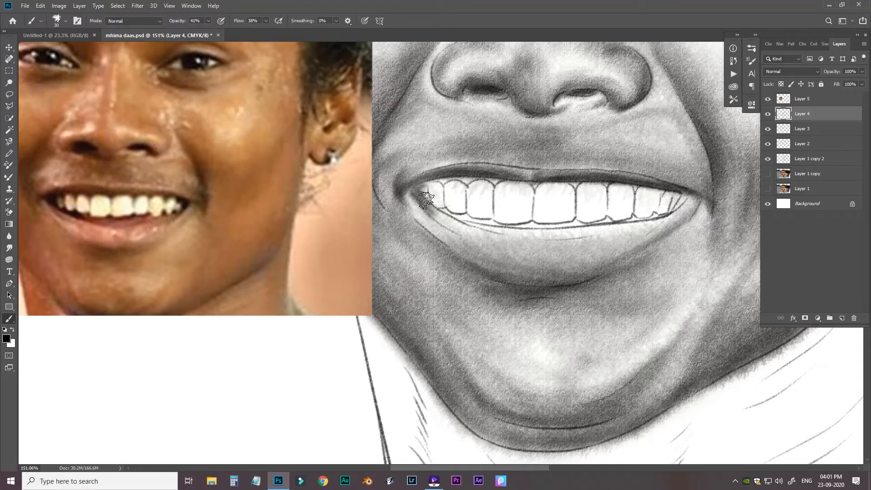
Step: Darken the mouth line beneath the teeth and lightly shade the teeth with the brush at 25
{"action": "mouse_move", "coordinate": [502, 233]}
{"action": "left_mouse_down"}
{"action": "mouse_move", "coordinate": [612, 226]}
{"action": "mouse_move", "coordinate": [661, 242]}
{"action": "mouse_move", "coordinate": [608, 233]}
{"action": "mouse_move", "coordinate": [635, 226]}
{"action": "mouse_move", "coordinate": [444, 215]}
{"action": "mouse_move", "coordinate": [608, 227]}
{"action": "mouse_move", "coordinate": [634, 220]}
{"action": "left_mouse_up"}
{"action": "key", "text": "bracketright"}
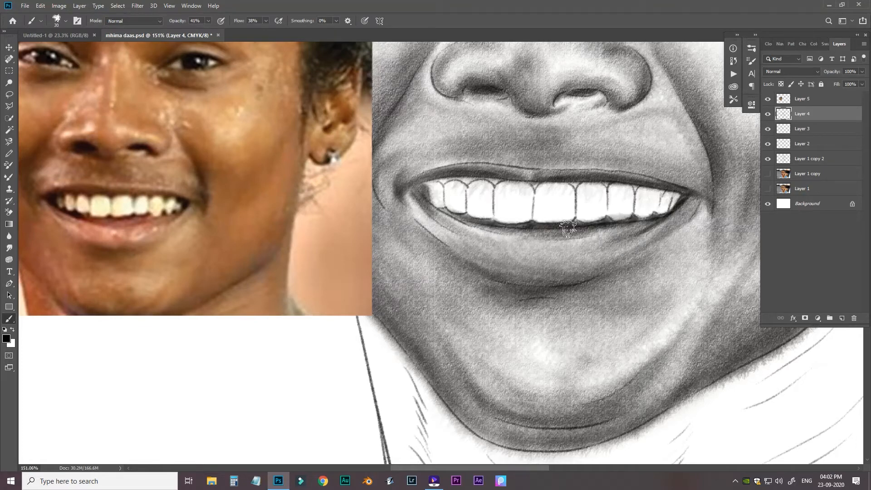
{"action": "left_click_drag", "start_coordinate": [568, 229], "coordinate": [458, 221]}
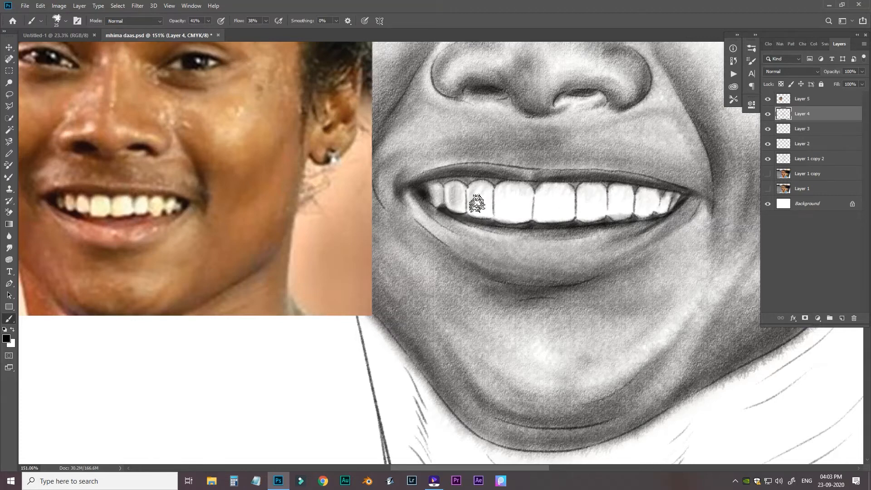
{"action": "left_click_drag", "start_coordinate": [509, 216], "coordinate": [486, 216]}
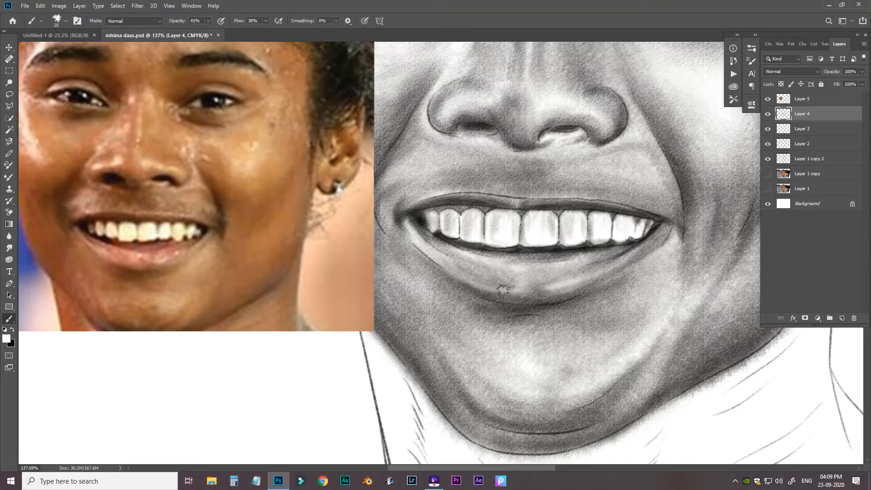
Step: Move the reference photo clear of the left ear
{"action": "left_click_drag", "start_coordinate": [611, 273], "coordinate": [689, 377]}
{"action": "scroll", "coordinate": [688, 377], "scroll_direction": "down", "scroll_amount": 2}
{"action": "left_click_drag", "start_coordinate": [412, 310], "coordinate": [265, 238]}
{"action": "scroll", "coordinate": [272, 236], "scroll_direction": "down", "scroll_amount": 2}
{"action": "left_click_drag", "start_coordinate": [227, 271], "coordinate": [235, 273]}
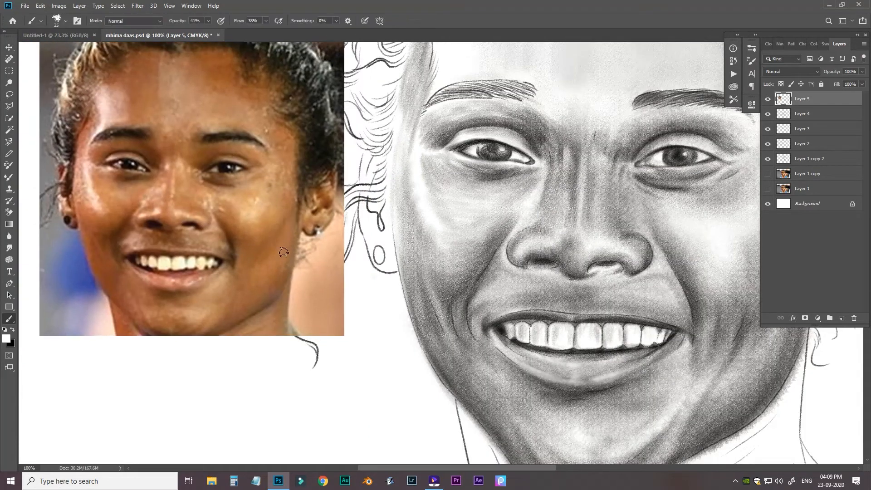
Step: Shade the left ear and its earring in black on Layer 4 with the brush at 25
{"action": "left_click", "coordinate": [813, 114]}
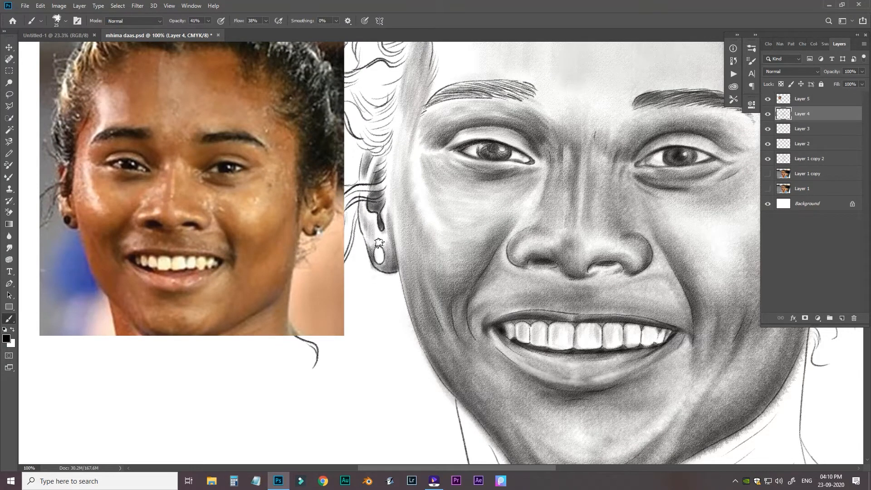
{"action": "left_click_drag", "start_coordinate": [379, 258], "coordinate": [380, 251]}
{"action": "scroll", "coordinate": [414, 222], "scroll_direction": "up", "scroll_amount": 2}
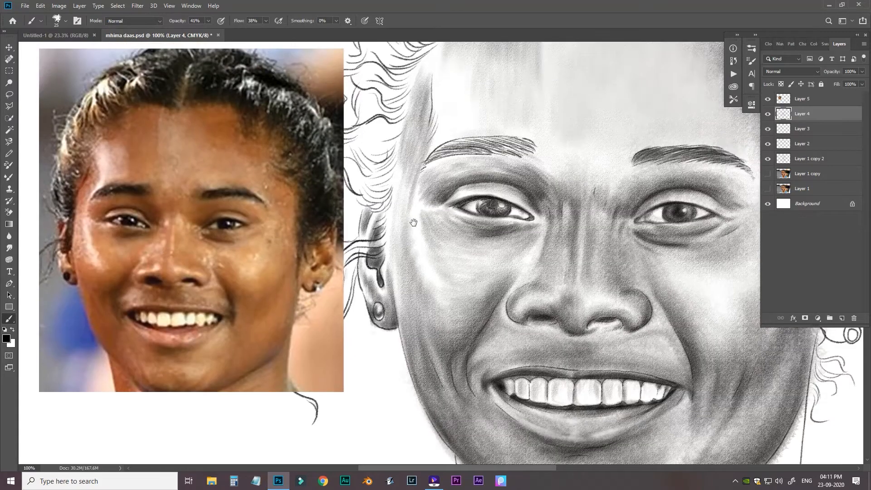
Step: Shade the right ear's lobe, inner fold and outer rim on Layer 4 with the brush at 35
{"action": "left_click_drag", "start_coordinate": [636, 258], "coordinate": [406, 193]}
{"action": "mouse_move", "coordinate": [588, 271]}
{"action": "left_mouse_down"}
{"action": "mouse_move", "coordinate": [569, 370]}
{"action": "mouse_move", "coordinate": [608, 234]}
{"action": "mouse_move", "coordinate": [625, 266]}
{"action": "mouse_move", "coordinate": [640, 244]}
{"action": "mouse_move", "coordinate": [605, 251]}
{"action": "mouse_move", "coordinate": [597, 243]}
{"action": "mouse_move", "coordinate": [615, 271]}
{"action": "left_mouse_up"}
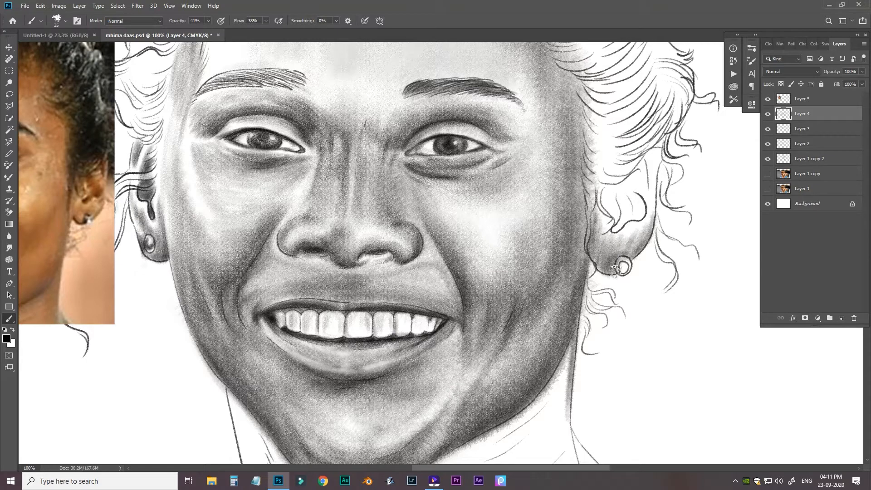
{"action": "mouse_move", "coordinate": [657, 154]}
{"action": "left_mouse_down"}
{"action": "mouse_move", "coordinate": [633, 217]}
{"action": "mouse_move", "coordinate": [620, 223]}
{"action": "mouse_move", "coordinate": [639, 177]}
{"action": "left_mouse_up"}
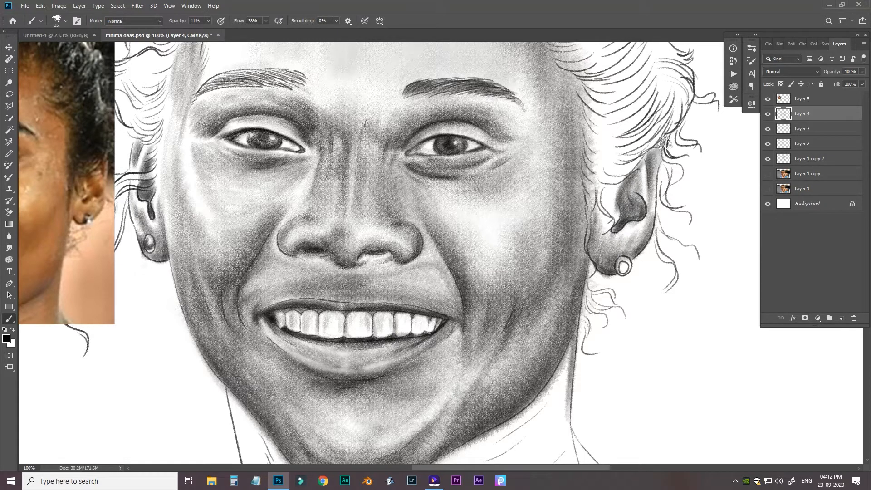
{"action": "mouse_move", "coordinate": [663, 145]}
{"action": "left_mouse_down"}
{"action": "mouse_move", "coordinate": [608, 222]}
{"action": "mouse_move", "coordinate": [607, 253]}
{"action": "left_mouse_up"}
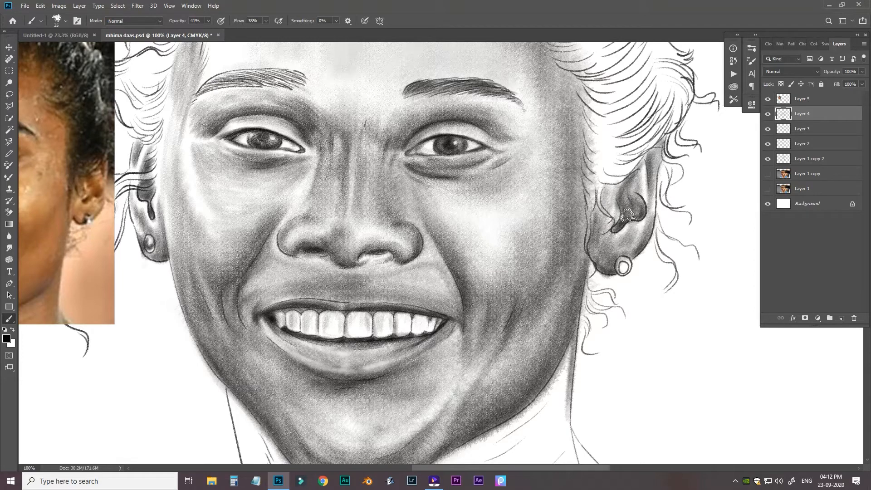
{"action": "left_click_drag", "start_coordinate": [652, 163], "coordinate": [679, 128]}
{"action": "left_click_drag", "start_coordinate": [652, 232], "coordinate": [657, 189]}
{"action": "key", "text": "e"}
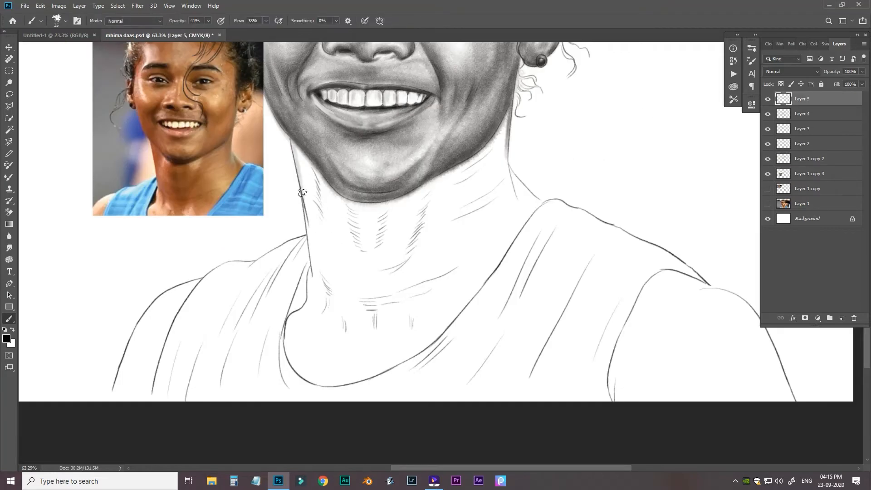
Step: Darken the neck's left edge and shade the neck below the jaw on Layer 5, with brush sizes up to 70
{"action": "left_click_drag", "start_coordinate": [295, 148], "coordinate": [313, 271]}
{"action": "key", "text": "]"}
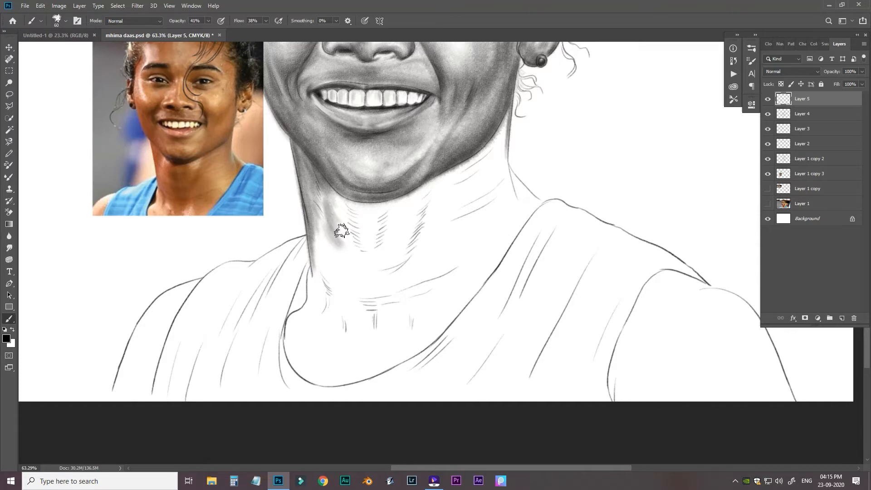
{"action": "mouse_move", "coordinate": [347, 213]}
{"action": "left_mouse_down"}
{"action": "mouse_move", "coordinate": [409, 191]}
{"action": "mouse_move", "coordinate": [360, 224]}
{"action": "mouse_move", "coordinate": [349, 268]}
{"action": "mouse_move", "coordinate": [317, 235]}
{"action": "mouse_move", "coordinate": [389, 292]}
{"action": "mouse_move", "coordinate": [361, 247]}
{"action": "mouse_move", "coordinate": [368, 263]}
{"action": "mouse_move", "coordinate": [391, 267]}
{"action": "mouse_move", "coordinate": [362, 219]}
{"action": "mouse_move", "coordinate": [379, 260]}
{"action": "mouse_move", "coordinate": [376, 247]}
{"action": "mouse_move", "coordinate": [437, 186]}
{"action": "mouse_move", "coordinate": [444, 216]}
{"action": "mouse_move", "coordinate": [444, 175]}
{"action": "mouse_move", "coordinate": [424, 238]}
{"action": "mouse_move", "coordinate": [439, 247]}
{"action": "mouse_move", "coordinate": [451, 210]}
{"action": "mouse_move", "coordinate": [488, 183]}
{"action": "mouse_move", "coordinate": [506, 117]}
{"action": "mouse_move", "coordinate": [508, 168]}
{"action": "mouse_move", "coordinate": [494, 185]}
{"action": "mouse_move", "coordinate": [506, 198]}
{"action": "left_mouse_up"}
{"action": "key", "text": "]"}
{"action": "key", "text": "]"}
{"action": "key", "text": "]"}
{"action": "key", "text": "["}
{"action": "key", "text": "["}
{"action": "key", "text": "["}
{"action": "key", "text": "["}
{"action": "key", "text": "["}
{"action": "key", "text": "bracketright"}
{"action": "key", "text": "bracketright"}
{"action": "key", "text": "bracketright"}
{"action": "key", "text": "bracketright"}
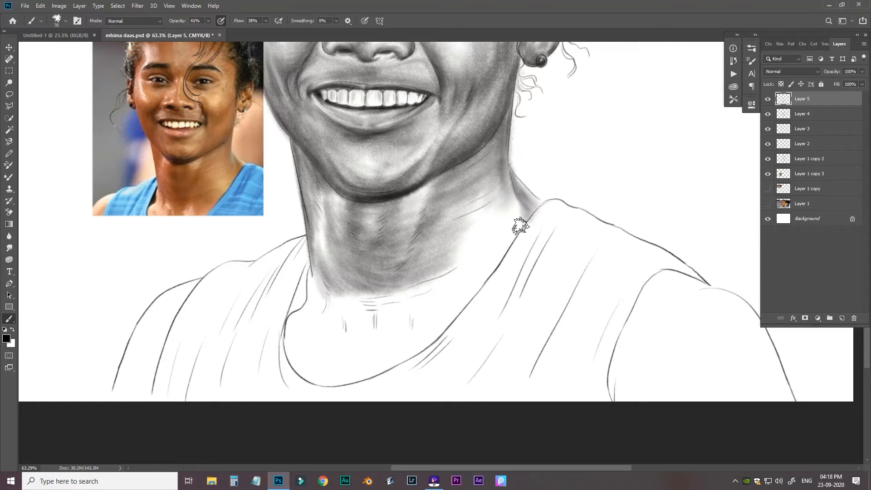
Step: Shade the neck's right side and the chest inside the neckline, defining the collarbone hollow with the brush at 50
{"action": "mouse_move", "coordinate": [514, 198]}
{"action": "left_mouse_down"}
{"action": "mouse_move", "coordinate": [424, 236]}
{"action": "mouse_move", "coordinate": [467, 241]}
{"action": "mouse_move", "coordinate": [451, 234]}
{"action": "mouse_move", "coordinate": [490, 257]}
{"action": "mouse_move", "coordinate": [443, 307]}
{"action": "left_mouse_up"}
{"action": "mouse_move", "coordinate": [456, 302]}
{"action": "left_mouse_down"}
{"action": "mouse_move", "coordinate": [505, 247]}
{"action": "mouse_move", "coordinate": [546, 244]}
{"action": "mouse_move", "coordinate": [560, 215]}
{"action": "mouse_move", "coordinate": [453, 252]}
{"action": "mouse_move", "coordinate": [440, 317]}
{"action": "mouse_move", "coordinate": [431, 249]}
{"action": "mouse_move", "coordinate": [381, 300]}
{"action": "mouse_move", "coordinate": [444, 279]}
{"action": "mouse_move", "coordinate": [428, 317]}
{"action": "mouse_move", "coordinate": [389, 219]}
{"action": "mouse_move", "coordinate": [379, 274]}
{"action": "mouse_move", "coordinate": [496, 295]}
{"action": "mouse_move", "coordinate": [593, 191]}
{"action": "mouse_move", "coordinate": [445, 274]}
{"action": "mouse_move", "coordinate": [412, 239]}
{"action": "mouse_move", "coordinate": [429, 253]}
{"action": "mouse_move", "coordinate": [416, 230]}
{"action": "mouse_move", "coordinate": [422, 207]}
{"action": "left_mouse_up"}
{"action": "key", "text": "bracketleft"}
{"action": "key", "text": "bracketleft"}
{"action": "key", "text": "bracketleft"}
{"action": "key", "text": "bracketleft"}
{"action": "key", "text": "bracketleft"}
{"action": "key", "text": "bracketleft"}
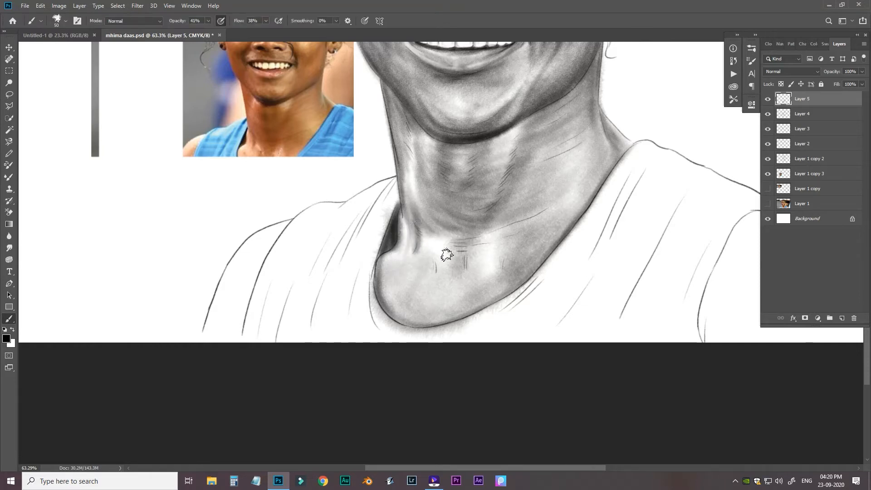
{"action": "left_click_drag", "start_coordinate": [454, 242], "coordinate": [452, 268]}
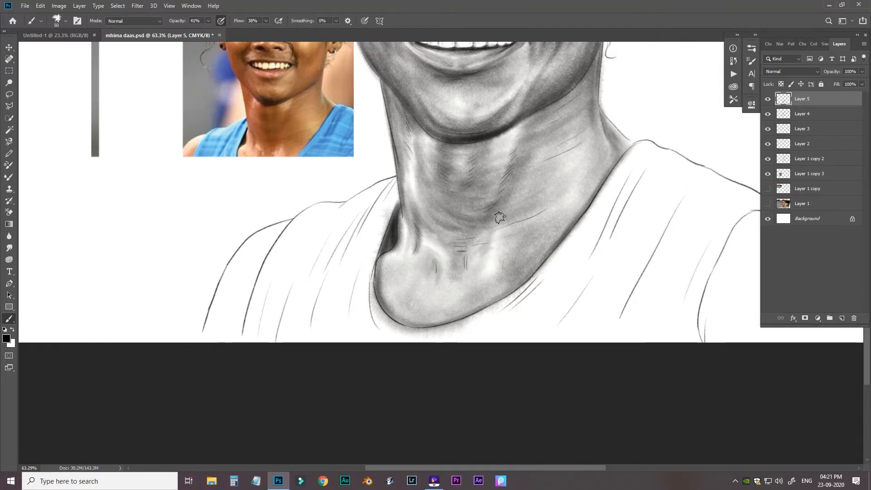
{"action": "mouse_move", "coordinate": [484, 234]}
{"action": "left_mouse_down"}
{"action": "mouse_move", "coordinate": [486, 253]}
{"action": "mouse_move", "coordinate": [432, 218]}
{"action": "mouse_move", "coordinate": [457, 189]}
{"action": "mouse_move", "coordinate": [516, 159]}
{"action": "mouse_move", "coordinate": [516, 150]}
{"action": "mouse_move", "coordinate": [526, 235]}
{"action": "left_mouse_up"}
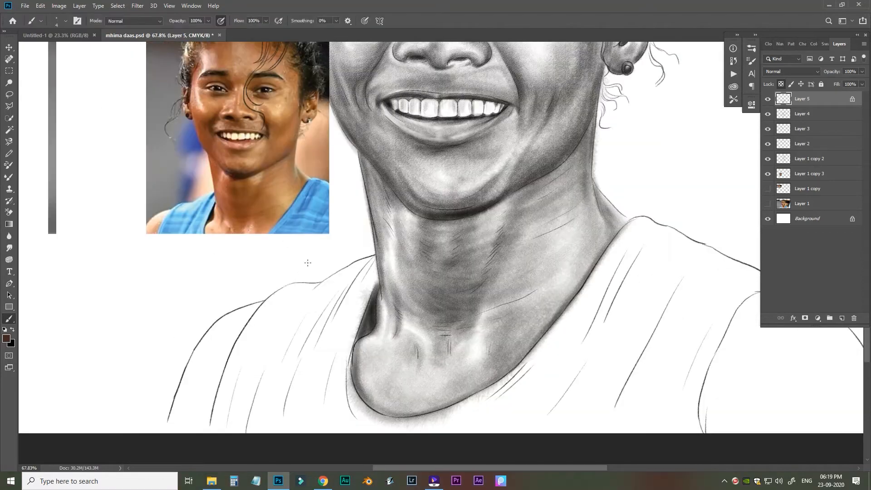
Step: Shade the left shoulder in black on a new Layer 6 with the textured brush at 90, 46% opacity and 38% flow
{"action": "right_click", "coordinate": [399, 237]}
{"action": "scroll", "coordinate": [598, 332], "scroll_direction": "down", "scroll_amount": 3}
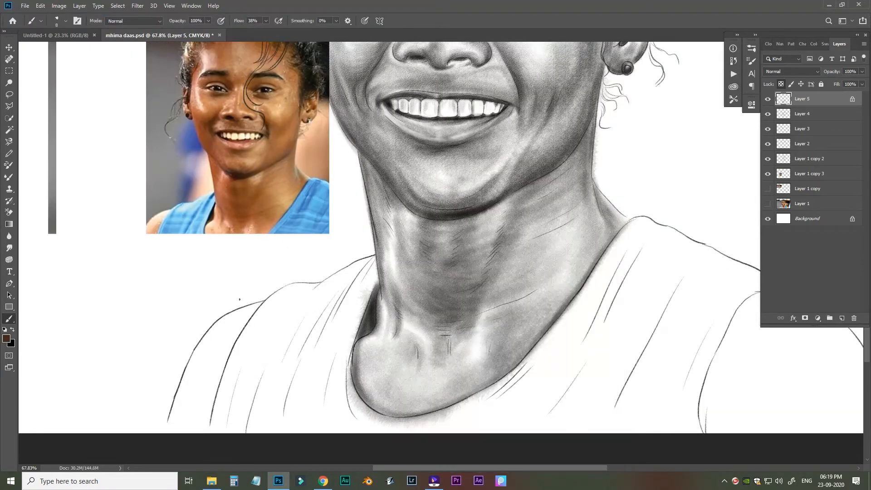
{"action": "mouse_move", "coordinate": [229, 324]}
{"action": "left_mouse_down"}
{"action": "mouse_move", "coordinate": [237, 311]}
{"action": "mouse_move", "coordinate": [224, 360]}
{"action": "mouse_move", "coordinate": [226, 336]}
{"action": "mouse_move", "coordinate": [198, 355]}
{"action": "mouse_move", "coordinate": [236, 347]}
{"action": "mouse_move", "coordinate": [209, 431]}
{"action": "mouse_move", "coordinate": [195, 359]}
{"action": "mouse_move", "coordinate": [237, 334]}
{"action": "left_mouse_up"}
{"action": "key", "text": "bracketright"}
{"action": "key", "text": "bracketright"}
{"action": "key", "text": "bracketright"}
{"action": "key", "text": "bracketright"}
{"action": "key", "text": "bracketright"}
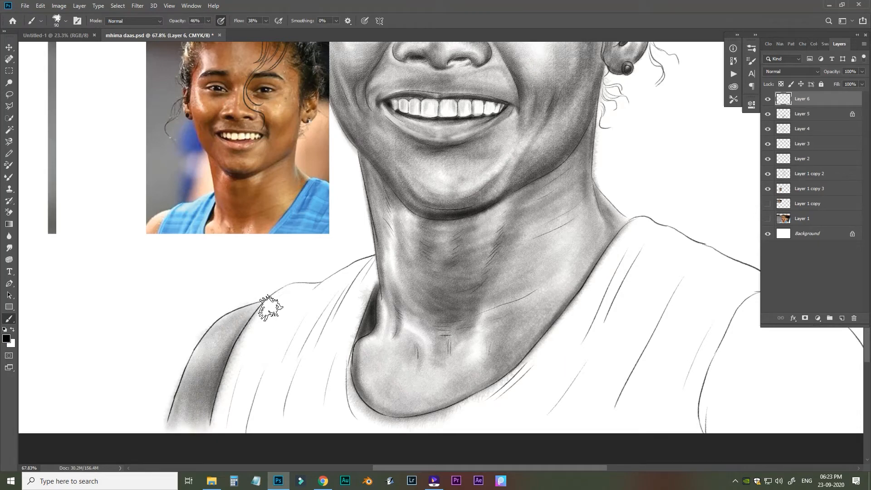
Step: Lighten the top of the left shoulder with white and deepen the arm's lower part in black
{"action": "key", "text": "e"}
{"action": "key", "text": "x"}
{"action": "key", "text": "b"}
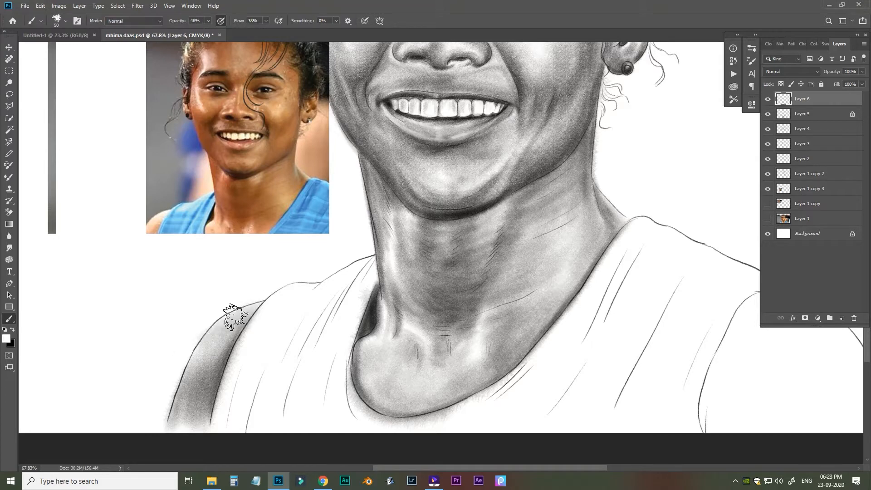
{"action": "key", "text": "x"}
{"action": "mouse_move", "coordinate": [193, 391]}
{"action": "left_mouse_down"}
{"action": "mouse_move", "coordinate": [216, 398]}
{"action": "mouse_move", "coordinate": [181, 420]}
{"action": "left_mouse_up"}
Step: Shade the right shoulder and upper arm from the armhole outward, enlarging the brush to 150
{"action": "left_click_drag", "start_coordinate": [519, 378], "coordinate": [308, 304]}
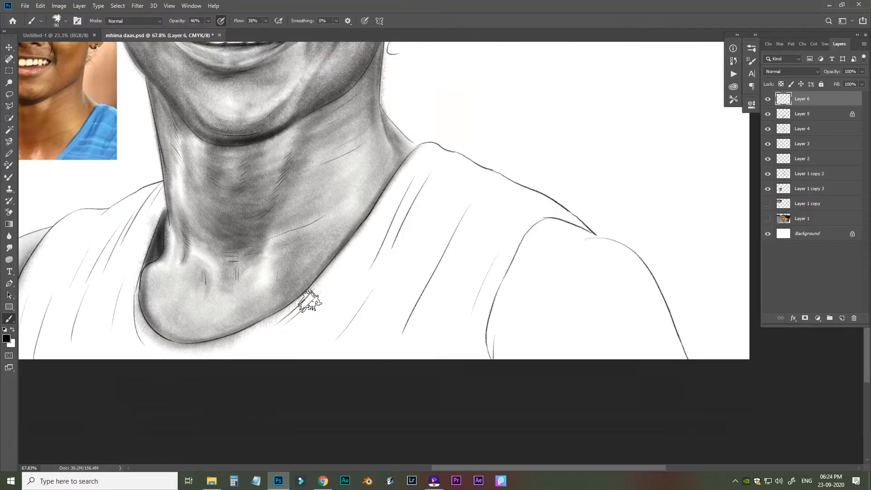
{"action": "left_click_drag", "start_coordinate": [542, 230], "coordinate": [496, 354]}
{"action": "mouse_move", "coordinate": [496, 354]}
{"action": "left_mouse_down"}
{"action": "mouse_move", "coordinate": [550, 230]}
{"action": "mouse_move", "coordinate": [648, 264]}
{"action": "mouse_move", "coordinate": [543, 267]}
{"action": "mouse_move", "coordinate": [564, 243]}
{"action": "mouse_move", "coordinate": [529, 288]}
{"action": "mouse_move", "coordinate": [615, 253]}
{"action": "mouse_move", "coordinate": [509, 333]}
{"action": "mouse_move", "coordinate": [530, 337]}
{"action": "mouse_move", "coordinate": [574, 287]}
{"action": "mouse_move", "coordinate": [636, 310]}
{"action": "mouse_move", "coordinate": [657, 340]}
{"action": "left_mouse_up"}
{"action": "key", "text": "bracketright"}
{"action": "key", "text": "bracketright"}
{"action": "key", "text": "bracketright"}
{"action": "left_click_drag", "start_coordinate": [505, 313], "coordinate": [505, 368]}
Step: Move the reference photo up and to the left so it no longer covers the drawing
{"action": "left_click_drag", "start_coordinate": [290, 226], "coordinate": [401, 352]}
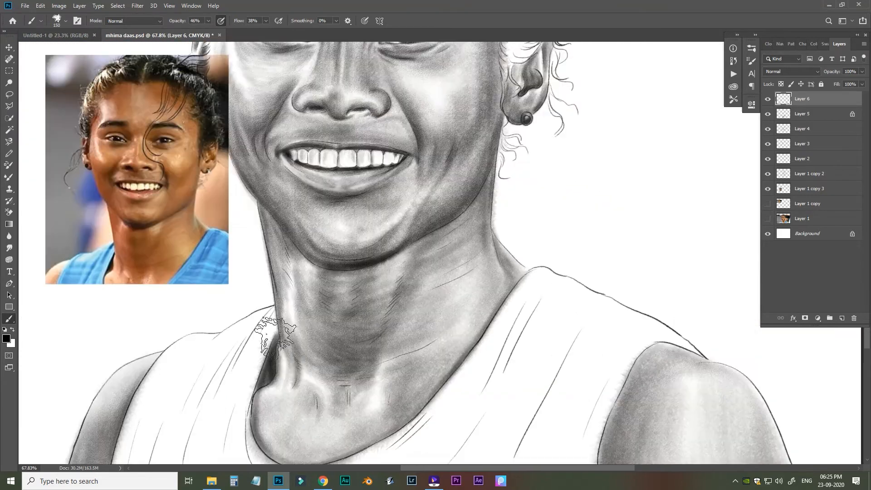
{"action": "left_click_drag", "start_coordinate": [266, 335], "coordinate": [352, 382]}
{"action": "left_click_drag", "start_coordinate": [470, 362], "coordinate": [442, 362]}
{"action": "left_click_drag", "start_coordinate": [365, 373], "coordinate": [351, 237]}
{"action": "scroll", "coordinate": [351, 237], "scroll_direction": "down", "scroll_amount": 2}
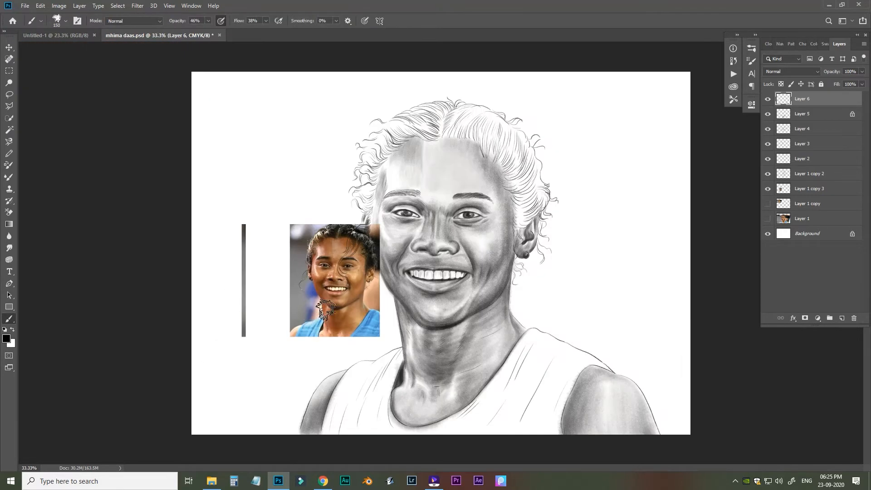
{"action": "key", "text": "v"}
{"action": "left_click_drag", "start_coordinate": [334, 297], "coordinate": [284, 217]}
{"action": "left_click", "coordinate": [407, 267]}
{"action": "left_click_drag", "start_coordinate": [442, 318], "coordinate": [477, 320]}
{"action": "left_click_drag", "start_coordinate": [347, 415], "coordinate": [386, 288]}
Step: Create a new Layer 7 and shade the folds on the tank top's left side with the brush at 80
{"action": "key", "text": "b"}
{"action": "key", "text": "ctrl+shift+alt+n"}
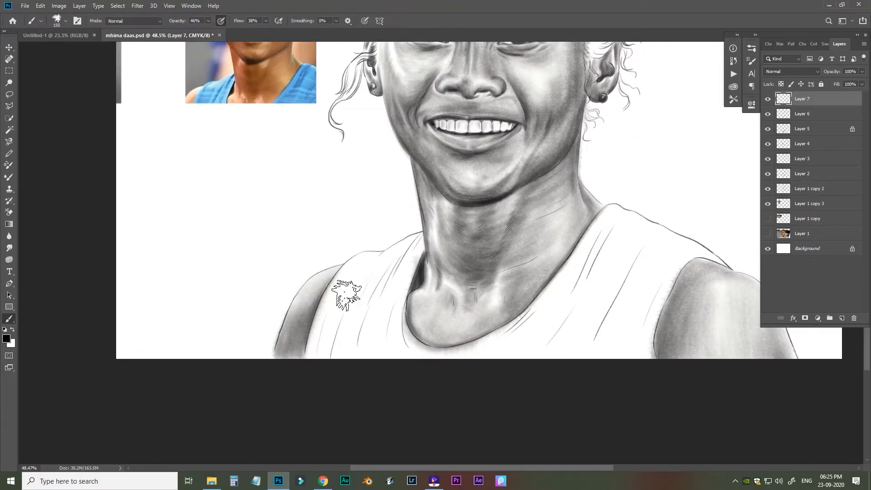
{"action": "key", "text": "bracketleft"}
{"action": "key", "text": "bracketleft"}
{"action": "key", "text": "bracketleft"}
{"action": "key", "text": "bracketleft"}
{"action": "left_click_drag", "start_coordinate": [367, 257], "coordinate": [319, 340]}
{"action": "left_click_drag", "start_coordinate": [339, 278], "coordinate": [314, 354]}
{"action": "left_click_drag", "start_coordinate": [370, 274], "coordinate": [338, 354]}
{"action": "mouse_move", "coordinate": [404, 261]}
{"action": "left_mouse_down"}
{"action": "mouse_move", "coordinate": [382, 316]}
{"action": "mouse_move", "coordinate": [392, 356]}
{"action": "left_mouse_up"}
{"action": "left_click_drag", "start_coordinate": [403, 318], "coordinate": [438, 355]}
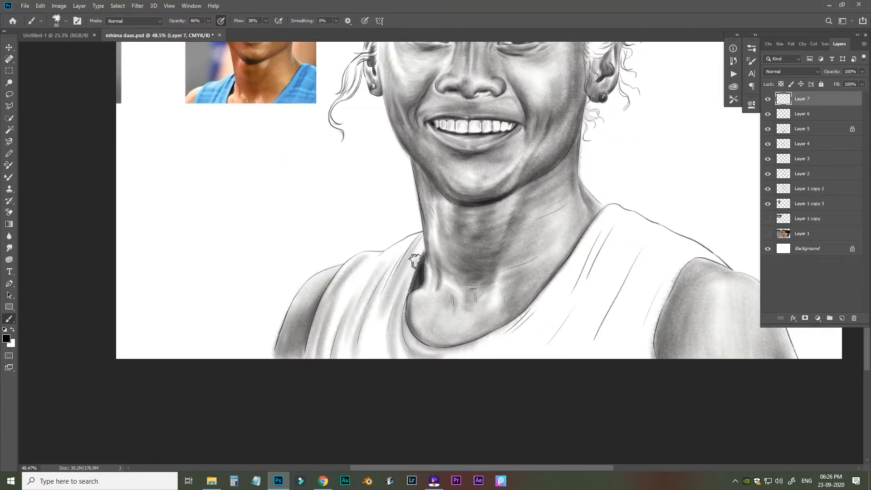
Step: Deepen the left strap's folds and fill the fabric between them with the brush enlarged to 125
{"action": "mouse_move", "coordinate": [416, 261]}
{"action": "left_mouse_down"}
{"action": "mouse_move", "coordinate": [389, 326]}
{"action": "mouse_move", "coordinate": [363, 313]}
{"action": "left_mouse_up"}
{"action": "mouse_move", "coordinate": [366, 272]}
{"action": "left_mouse_down"}
{"action": "mouse_move", "coordinate": [331, 354]}
{"action": "mouse_move", "coordinate": [359, 318]}
{"action": "left_mouse_up"}
{"action": "key", "text": "bracketright"}
{"action": "key", "text": "bracketright"}
{"action": "key", "text": "bracketright"}
{"action": "left_click_drag", "start_coordinate": [385, 275], "coordinate": [366, 347]}
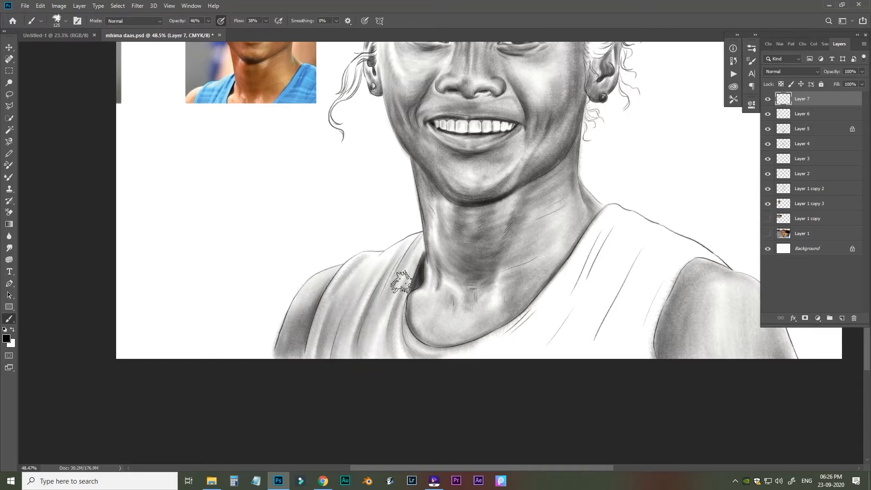
{"action": "left_click_drag", "start_coordinate": [391, 302], "coordinate": [373, 353]}
Step: Shade the fabric along the neckline's right side and darken the left side's folds with the brush at 45
{"action": "left_click_drag", "start_coordinate": [567, 272], "coordinate": [468, 248]}
{"action": "left_click_drag", "start_coordinate": [518, 189], "coordinate": [408, 320]}
{"action": "mouse_move", "coordinate": [363, 328]}
{"action": "left_mouse_down"}
{"action": "mouse_move", "coordinate": [458, 264]}
{"action": "mouse_move", "coordinate": [420, 313]}
{"action": "left_mouse_up"}
{"action": "left_click_drag", "start_coordinate": [293, 285], "coordinate": [285, 334]}
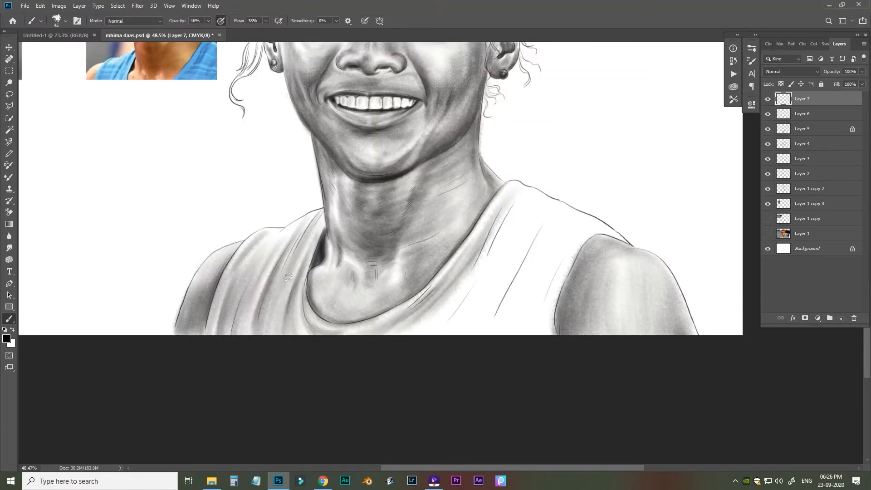
{"action": "left_click_drag", "start_coordinate": [307, 229], "coordinate": [273, 309]}
{"action": "left_click_drag", "start_coordinate": [280, 247], "coordinate": [258, 329]}
{"action": "left_click_drag", "start_coordinate": [257, 266], "coordinate": [234, 331]}
Step: Shade the folds along the right strap and below the neckline in black with the brush at 70
{"action": "key", "text": "x"}
{"action": "key", "text": "bracketright"}
{"action": "key", "text": "bracketright"}
{"action": "key", "text": "bracketright"}
{"action": "key", "text": "bracketright"}
{"action": "mouse_move", "coordinate": [426, 308]}
{"action": "left_mouse_down"}
{"action": "mouse_move", "coordinate": [337, 307]}
{"action": "mouse_move", "coordinate": [354, 344]}
{"action": "left_mouse_up"}
{"action": "key", "text": "x"}
{"action": "key", "text": "bracketright"}
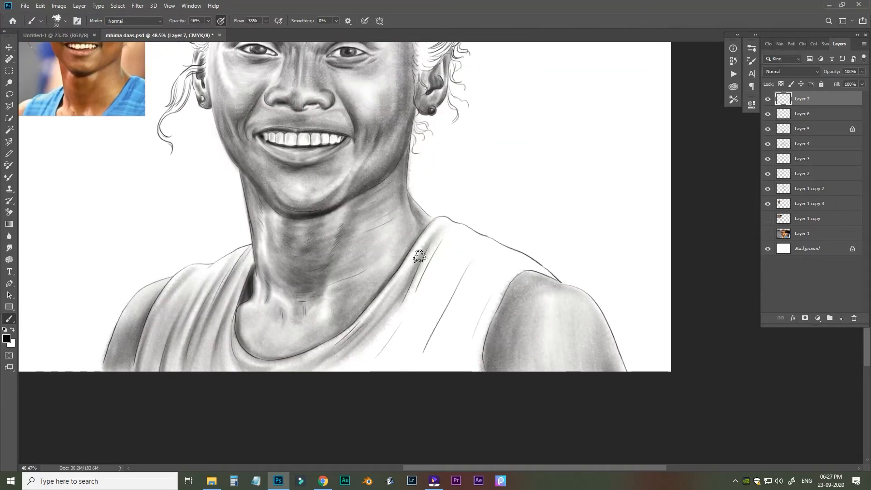
{"action": "left_click_drag", "start_coordinate": [418, 255], "coordinate": [373, 347]}
{"action": "left_click_drag", "start_coordinate": [420, 276], "coordinate": [361, 368]}
{"action": "left_click_drag", "start_coordinate": [443, 241], "coordinate": [370, 367]}
{"action": "mouse_move", "coordinate": [429, 338]}
{"action": "left_mouse_down"}
{"action": "mouse_move", "coordinate": [467, 269]}
{"action": "mouse_move", "coordinate": [415, 365]}
{"action": "left_mouse_up"}
{"action": "left_click_drag", "start_coordinate": [433, 297], "coordinate": [374, 363]}
{"action": "left_click_drag", "start_coordinate": [431, 297], "coordinate": [390, 369]}
Step: Shade the tank top between the right strap's folds and the right armhole with the brush at 90
{"action": "mouse_move", "coordinate": [498, 283]}
{"action": "left_mouse_down"}
{"action": "mouse_move", "coordinate": [468, 362]}
{"action": "mouse_move", "coordinate": [454, 369]}
{"action": "left_mouse_up"}
{"action": "left_click_drag", "start_coordinate": [483, 270], "coordinate": [436, 356]}
{"action": "left_click_drag", "start_coordinate": [487, 308], "coordinate": [470, 370]}
{"action": "left_click_drag", "start_coordinate": [512, 260], "coordinate": [468, 308]}
{"action": "left_click_drag", "start_coordinate": [473, 241], "coordinate": [430, 296]}
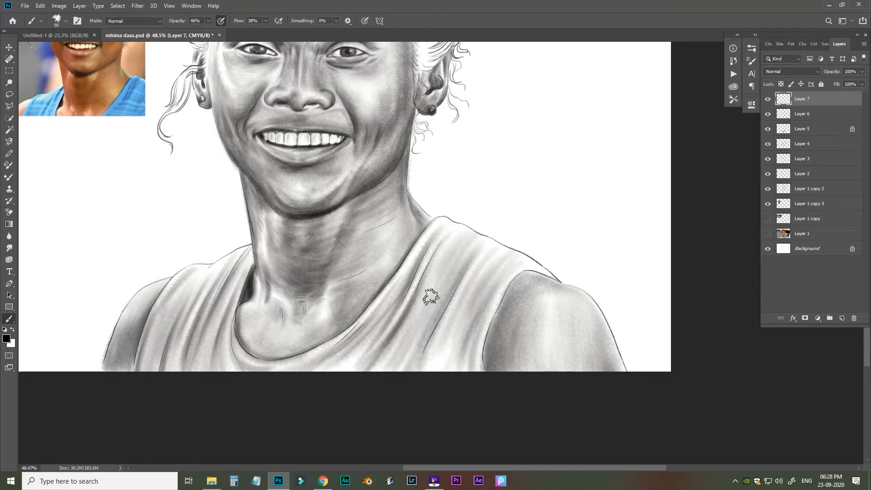
{"action": "left_click_drag", "start_coordinate": [449, 234], "coordinate": [416, 299]}
{"action": "left_click_drag", "start_coordinate": [457, 279], "coordinate": [420, 363]}
Step: Darken the fold beside the right armhole with a smaller brush
{"action": "key", "text": "bracketleft"}
{"action": "key", "text": "bracketleft"}
{"action": "key", "text": "bracketleft"}
{"action": "key", "text": "bracketleft"}
{"action": "mouse_move", "coordinate": [489, 300]}
{"action": "left_mouse_down"}
{"action": "mouse_move", "coordinate": [472, 363]}
{"action": "mouse_move", "coordinate": [464, 337]}
{"action": "left_mouse_up"}
Step: Lay a broad gray tone over the tank top's lower front with the brush enlarged to 250
{"action": "key", "text": "bracketright"}
{"action": "key", "text": "bracketright"}
{"action": "key", "text": "bracketright"}
{"action": "key", "text": "bracketright"}
{"action": "key", "text": "bracketright"}
{"action": "key", "text": "bracketright"}
{"action": "key", "text": "bracketright"}
{"action": "key", "text": "bracketright"}
{"action": "key", "text": "bracketright"}
{"action": "key", "text": "bracketright"}
{"action": "left_click_drag", "start_coordinate": [418, 320], "coordinate": [400, 350]}
{"action": "left_click_drag", "start_coordinate": [290, 336], "coordinate": [378, 324]}
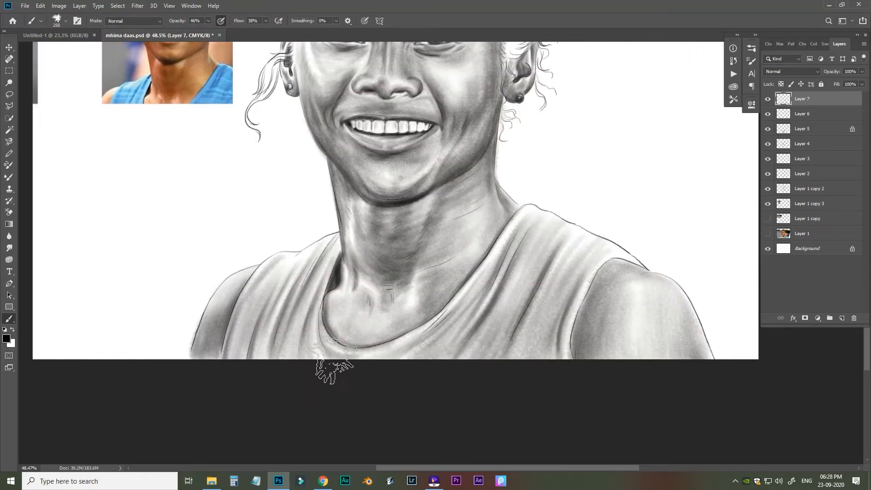
{"action": "left_click_drag", "start_coordinate": [334, 361], "coordinate": [447, 352]}
Step: Deepen the overall tone across the right side's folds and the tank top's lower left edge
{"action": "left_click_drag", "start_coordinate": [453, 254], "coordinate": [370, 298]}
{"action": "left_click_drag", "start_coordinate": [477, 292], "coordinate": [436, 375]}
{"action": "left_click_drag", "start_coordinate": [502, 313], "coordinate": [486, 377]}
{"action": "left_click_drag", "start_coordinate": [433, 290], "coordinate": [388, 359]}
{"action": "left_click_drag", "start_coordinate": [393, 343], "coordinate": [368, 379]}
{"action": "left_click_drag", "start_coordinate": [222, 363], "coordinate": [211, 404]}
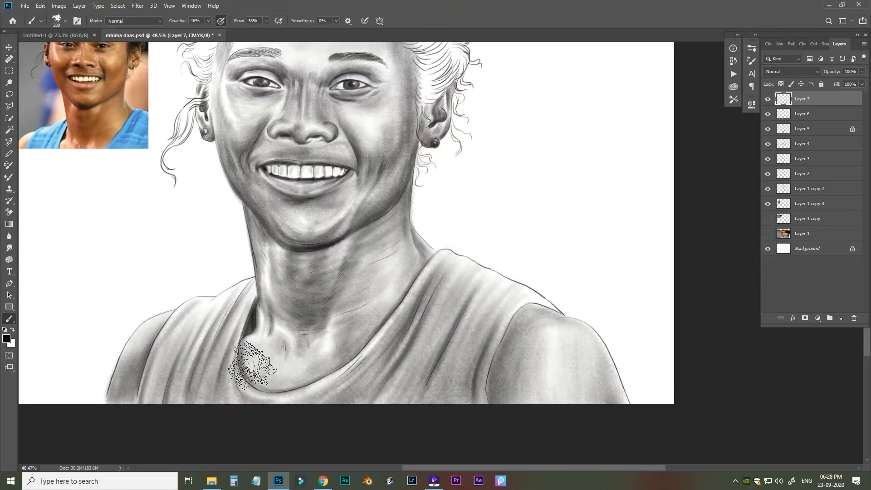
Step: Add horizontal fabric stripes across both sides of the tank top with the brush at 60
{"action": "key", "text": "bracketleft"}
{"action": "key", "text": "bracketleft"}
{"action": "key", "text": "bracketleft"}
{"action": "key", "text": "bracketleft"}
{"action": "key", "text": "bracketleft"}
{"action": "key", "text": "bracketleft"}
{"action": "key", "text": "bracketleft"}
{"action": "left_click_drag", "start_coordinate": [176, 324], "coordinate": [225, 328]}
{"action": "left_click_drag", "start_coordinate": [171, 346], "coordinate": [214, 343]}
{"action": "left_click_drag", "start_coordinate": [406, 337], "coordinate": [447, 341]}
{"action": "left_click_drag", "start_coordinate": [425, 330], "coordinate": [499, 333]}
{"action": "left_click_drag", "start_coordinate": [434, 303], "coordinate": [517, 313]}
{"action": "left_click_drag", "start_coordinate": [412, 348], "coordinate": [495, 355]}
{"action": "left_click_drag", "start_coordinate": [484, 281], "coordinate": [537, 298]}
{"action": "left_click_drag", "start_coordinate": [390, 388], "coordinate": [465, 394]}
{"action": "left_click_drag", "start_coordinate": [238, 394], "coordinate": [323, 398]}
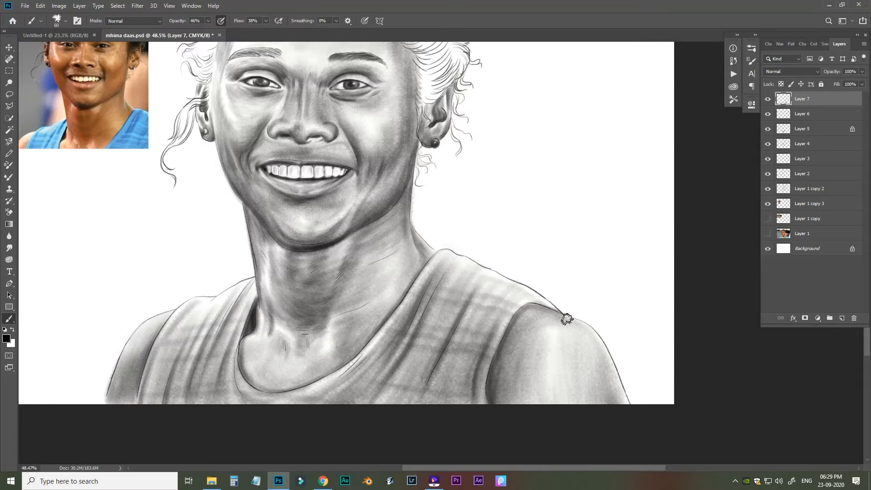
Step: Extend the fabric stripes and folds across the right side of the tank top and save the document
{"action": "mouse_move", "coordinate": [459, 313]}
{"action": "left_mouse_down"}
{"action": "mouse_move", "coordinate": [525, 311]}
{"action": "mouse_move", "coordinate": [532, 400]}
{"action": "left_mouse_up"}
{"action": "key", "text": "bracketright"}
{"action": "key", "text": "bracketright"}
{"action": "key", "text": "bracketright"}
{"action": "key", "text": "bracketright"}
{"action": "mouse_move", "coordinate": [415, 385]}
{"action": "left_mouse_down"}
{"action": "mouse_move", "coordinate": [456, 387]}
{"action": "mouse_move", "coordinate": [415, 447]}
{"action": "left_mouse_up"}
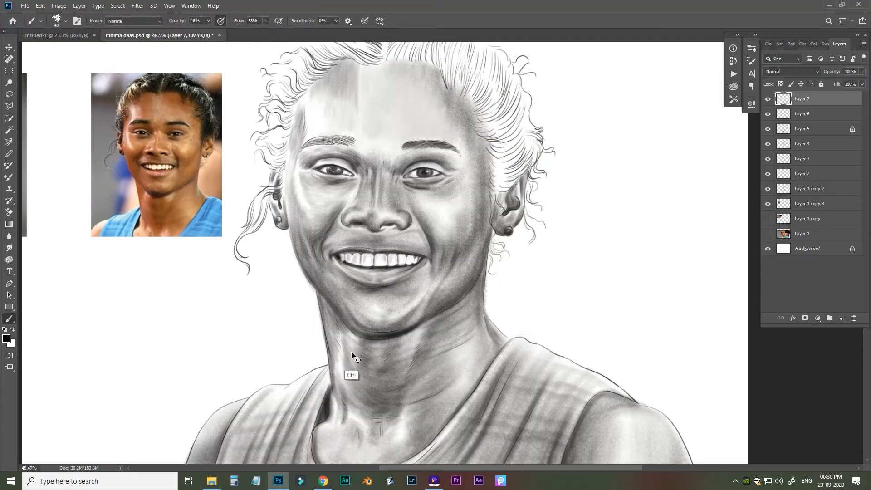
{"action": "left_click_drag", "start_coordinate": [479, 289], "coordinate": [452, 366]}
{"action": "left_click_drag", "start_coordinate": [368, 399], "coordinate": [421, 245]}
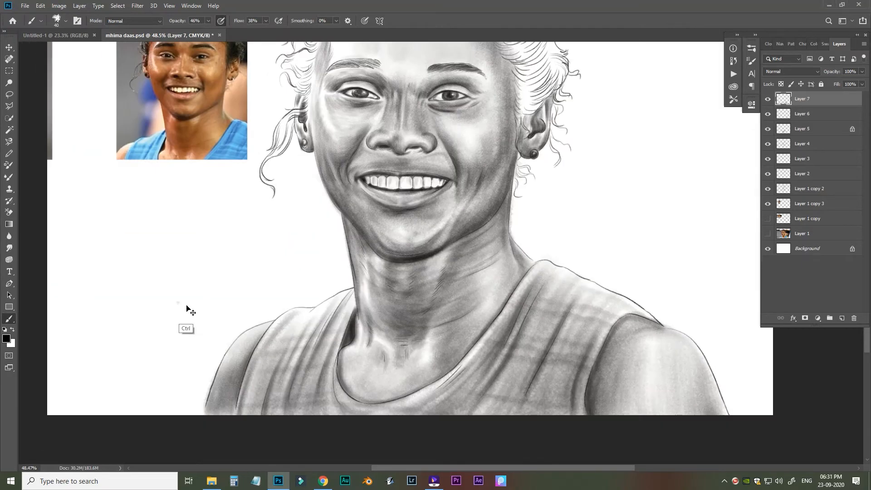
{"action": "key", "text": "ctrl+s"}
Step: Define the outer tail of the left eyebrow and shade the skin around it on Layer 4
{"action": "left_click_drag", "start_coordinate": [179, 297], "coordinate": [141, 416]}
{"action": "left_click_drag", "start_coordinate": [313, 175], "coordinate": [318, 224]}
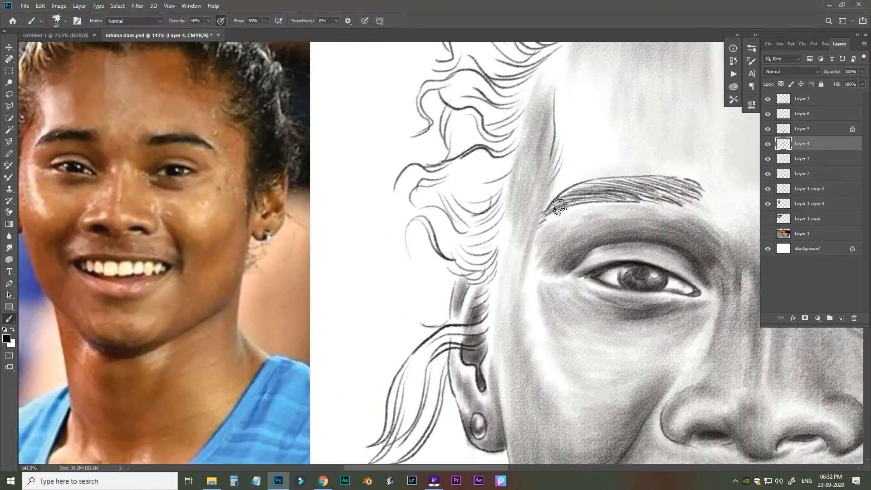
{"action": "key", "text": "bracketleft"}
{"action": "mouse_move", "coordinate": [629, 200]}
{"action": "left_mouse_down"}
{"action": "mouse_move", "coordinate": [569, 217]}
{"action": "mouse_move", "coordinate": [549, 235]}
{"action": "mouse_move", "coordinate": [557, 220]}
{"action": "mouse_move", "coordinate": [552, 244]}
{"action": "mouse_move", "coordinate": [551, 268]}
{"action": "left_mouse_up"}
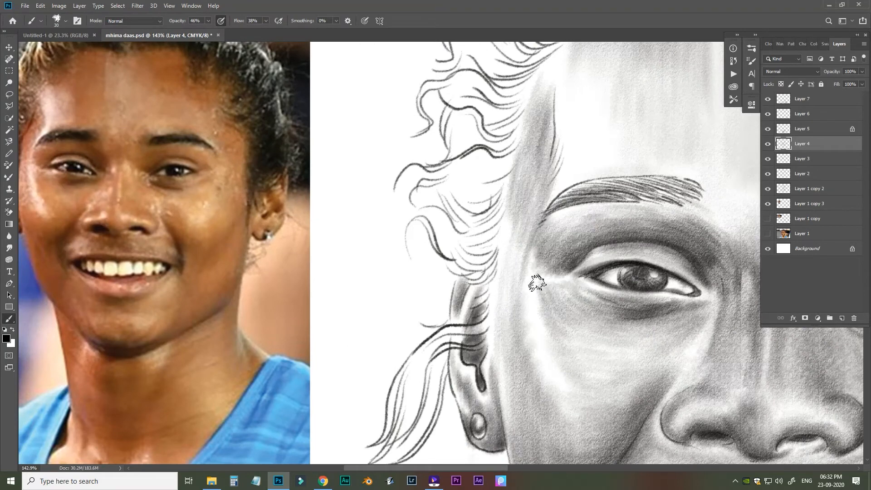
{"action": "key", "text": "bracketright"}
{"action": "key", "text": "bracketright"}
{"action": "key", "text": "bracketright"}
{"action": "mouse_move", "coordinate": [556, 236]}
{"action": "left_mouse_down"}
{"action": "mouse_move", "coordinate": [654, 222]}
{"action": "mouse_move", "coordinate": [548, 242]}
{"action": "left_mouse_up"}
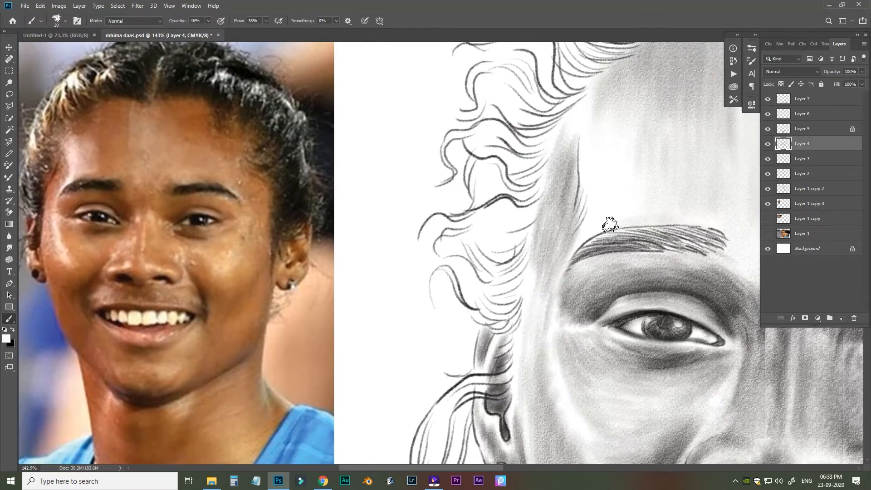
Step: Fill the left eyebrow with dense dark hair strokes using a small brush and soften its inner end
{"action": "mouse_move", "coordinate": [572, 264]}
{"action": "left_mouse_down"}
{"action": "mouse_move", "coordinate": [699, 236]}
{"action": "mouse_move", "coordinate": [682, 236]}
{"action": "mouse_move", "coordinate": [695, 252]}
{"action": "left_mouse_up"}
{"action": "key", "text": "bracketleft"}
{"action": "key", "text": "bracketleft"}
{"action": "left_click_drag", "start_coordinate": [636, 235], "coordinate": [692, 244]}
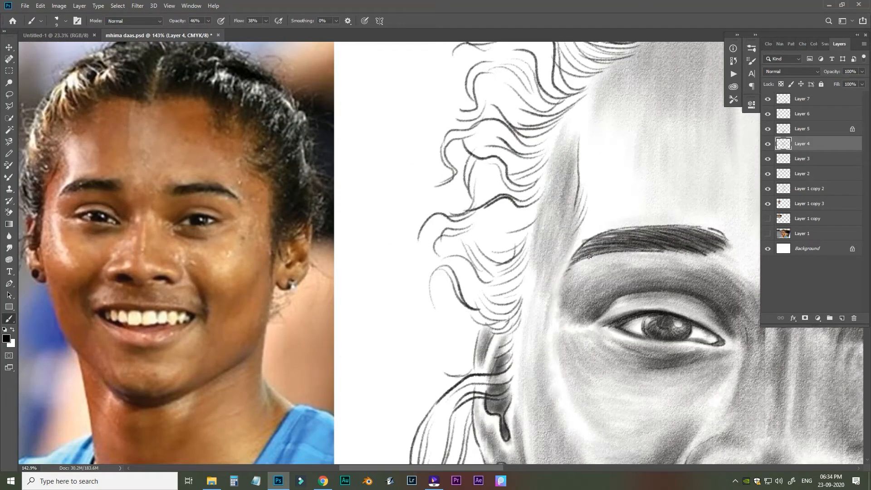
{"action": "mouse_move", "coordinate": [706, 230]}
{"action": "left_mouse_down"}
{"action": "mouse_move", "coordinate": [734, 252]}
{"action": "mouse_move", "coordinate": [635, 216]}
{"action": "left_mouse_up"}
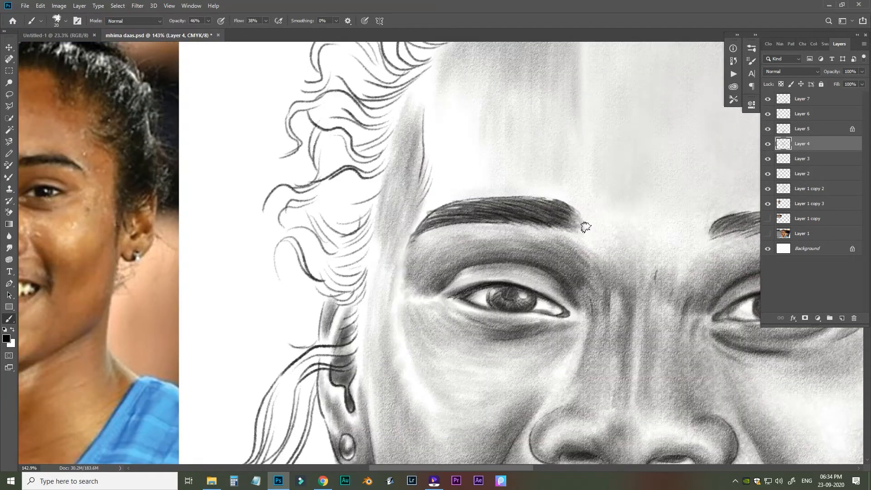
{"action": "left_click_drag", "start_coordinate": [478, 231], "coordinate": [629, 251]}
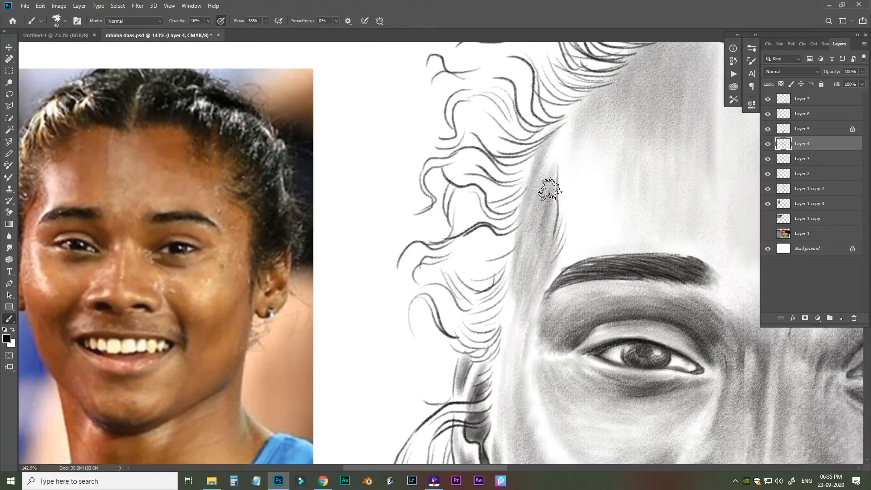
Step: Shade the left temple and left half of the forehead with the brush at 26% opacity and 22% flow
{"action": "mouse_move", "coordinate": [546, 189]}
{"action": "left_mouse_down"}
{"action": "mouse_move", "coordinate": [529, 252]}
{"action": "mouse_move", "coordinate": [564, 218]}
{"action": "mouse_move", "coordinate": [551, 198]}
{"action": "left_mouse_up"}
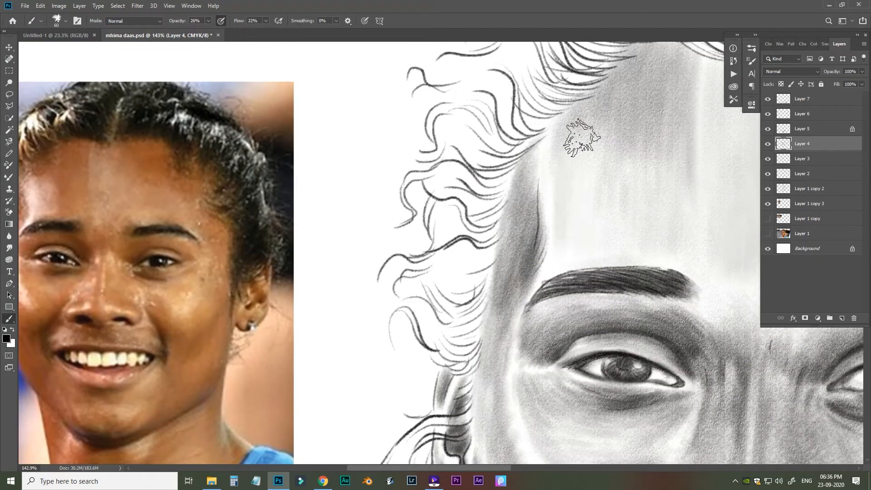
{"action": "mouse_move", "coordinate": [579, 136]}
{"action": "left_mouse_down"}
{"action": "mouse_move", "coordinate": [602, 162]}
{"action": "mouse_move", "coordinate": [643, 155]}
{"action": "mouse_move", "coordinate": [683, 231]}
{"action": "mouse_move", "coordinate": [716, 179]}
{"action": "mouse_move", "coordinate": [691, 233]}
{"action": "left_mouse_up"}
{"action": "key", "text": "bracketleft"}
{"action": "key", "text": "bracketleft"}
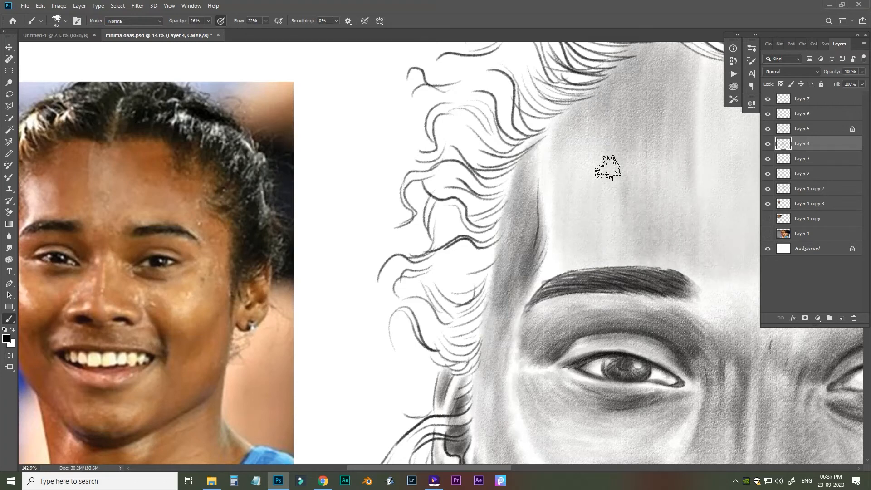
{"action": "mouse_move", "coordinate": [609, 168]}
{"action": "left_mouse_down"}
{"action": "mouse_move", "coordinate": [654, 230]}
{"action": "mouse_move", "coordinate": [648, 222]}
{"action": "mouse_move", "coordinate": [641, 245]}
{"action": "mouse_move", "coordinate": [651, 188]}
{"action": "mouse_move", "coordinate": [651, 213]}
{"action": "mouse_move", "coordinate": [680, 190]}
{"action": "left_mouse_up"}
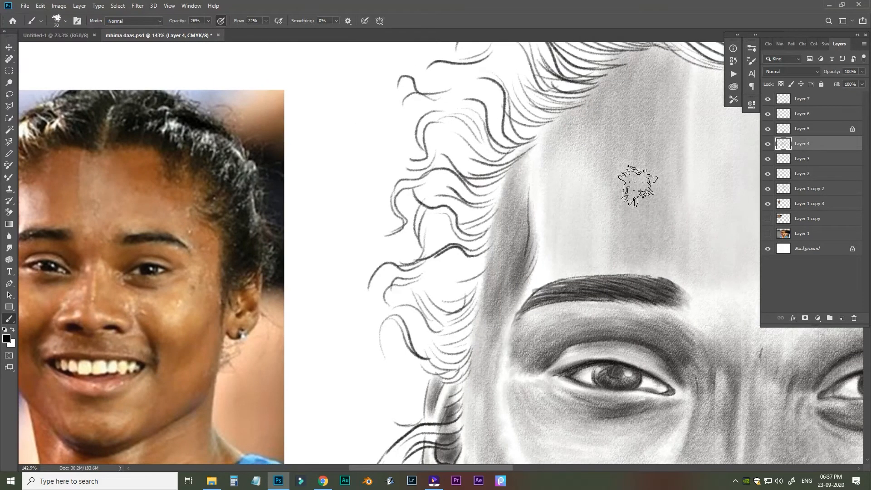
{"action": "left_click_drag", "start_coordinate": [635, 185], "coordinate": [679, 202]}
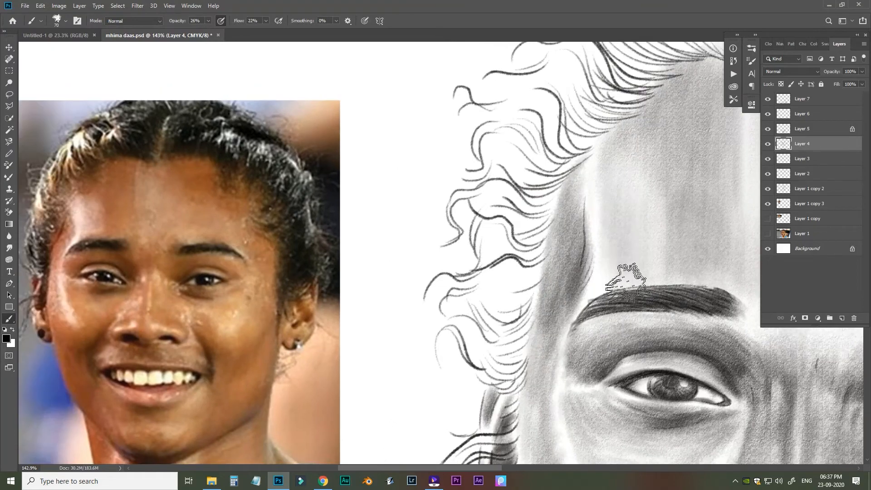
Step: Add a new layer above Layer 4 and deepen the forehead's right side with the brush at 100
{"action": "key", "text": "ctrl+minus"}
{"action": "key", "text": "ctrl+minus"}
{"action": "key", "text": "ctrl+minus"}
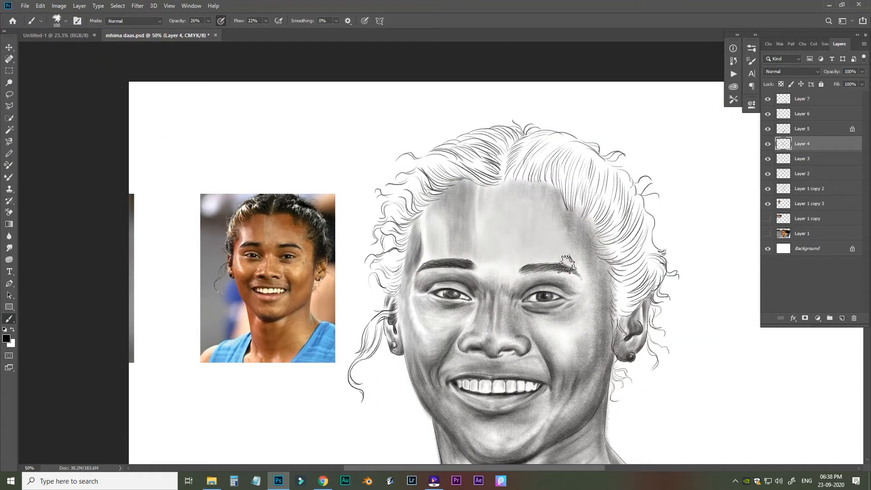
{"action": "mouse_move", "coordinate": [534, 186]}
{"action": "left_mouse_down"}
{"action": "mouse_move", "coordinate": [559, 210]}
{"action": "mouse_move", "coordinate": [506, 194]}
{"action": "left_mouse_up"}
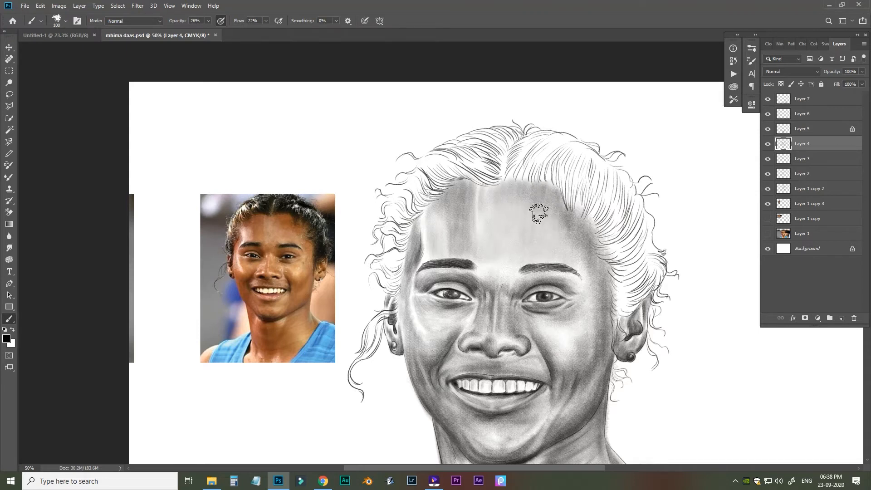
{"action": "key", "text": "ctrl+shift+n"}
{"action": "key", "text": "Return"}
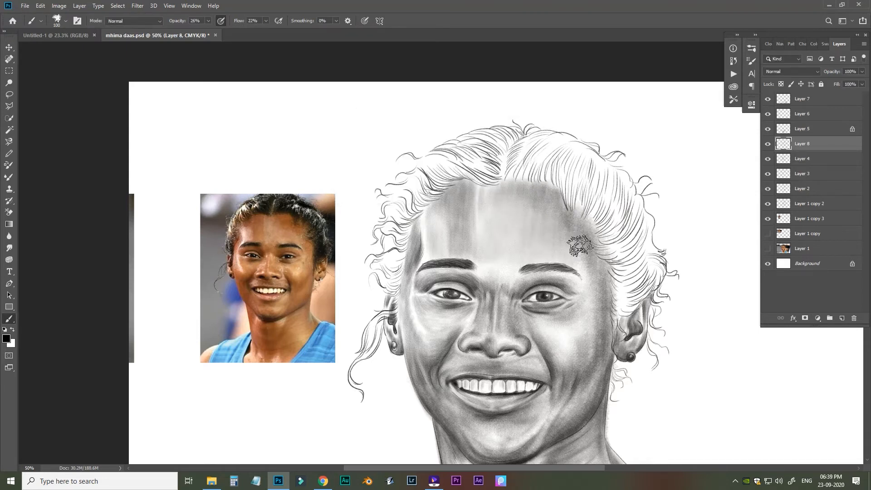
{"action": "mouse_move", "coordinate": [576, 222]}
{"action": "left_mouse_down"}
{"action": "mouse_move", "coordinate": [496, 186]}
{"action": "mouse_move", "coordinate": [477, 190]}
{"action": "mouse_move", "coordinate": [448, 206]}
{"action": "mouse_move", "coordinate": [472, 221]}
{"action": "mouse_move", "coordinate": [474, 249]}
{"action": "mouse_move", "coordinate": [511, 221]}
{"action": "mouse_move", "coordinate": [485, 190]}
{"action": "left_mouse_up"}
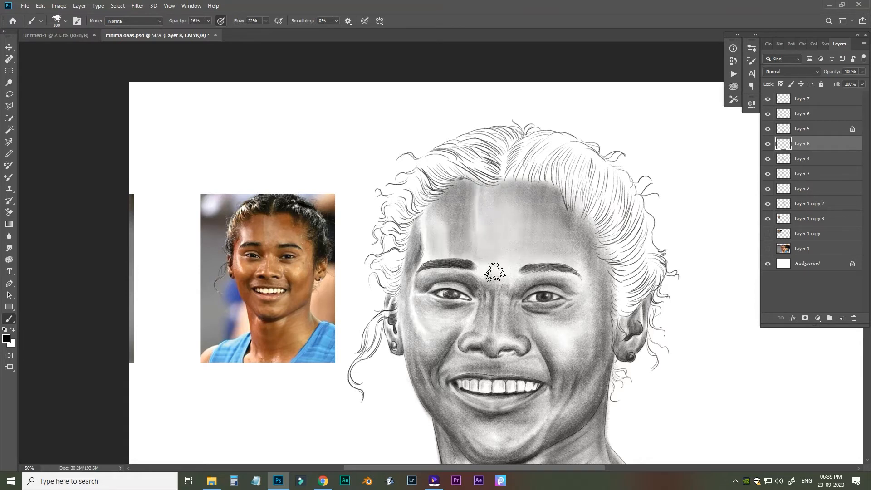
{"action": "left_click_drag", "start_coordinate": [582, 265], "coordinate": [601, 282]}
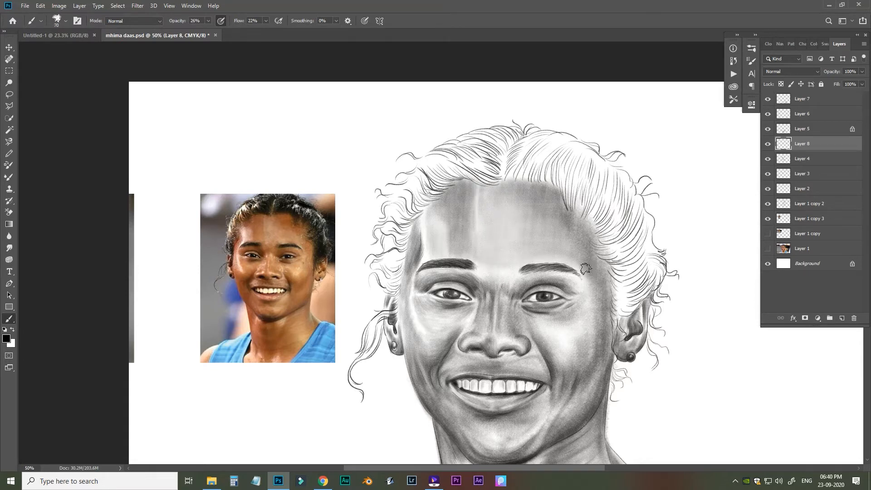
Step: Refine the vertical tone edge down the middle of the forehead with small black and white brush strokes
{"action": "key", "text": "bracketleft"}
{"action": "scroll", "coordinate": [492, 216], "scroll_direction": "up", "scroll_amount": 5}
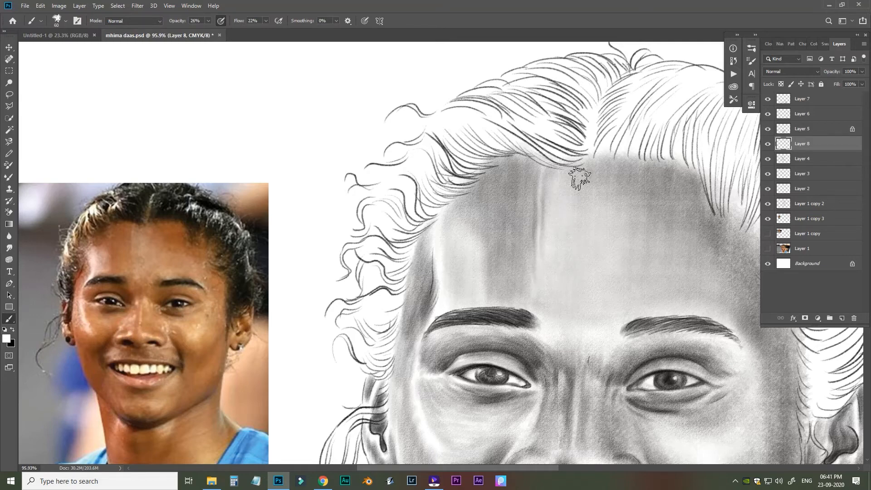
{"action": "left_click_drag", "start_coordinate": [571, 301], "coordinate": [473, 167]}
{"action": "key", "text": "bracketleft"}
{"action": "key", "text": "bracketleft"}
{"action": "key", "text": "bracketleft"}
{"action": "key", "text": "bracketleft"}
{"action": "mouse_move", "coordinate": [422, 310]}
{"action": "left_mouse_down"}
{"action": "mouse_move", "coordinate": [602, 266]}
{"action": "mouse_move", "coordinate": [592, 268]}
{"action": "left_mouse_up"}
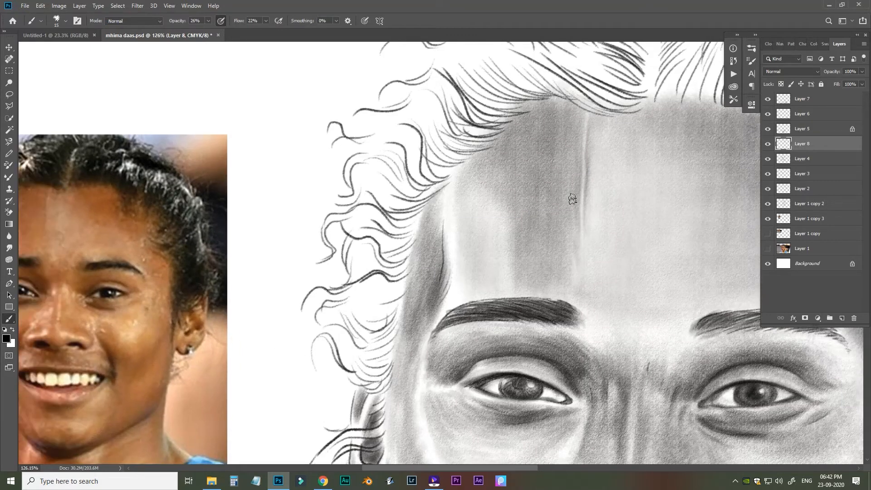
{"action": "mouse_move", "coordinate": [587, 121]}
{"action": "left_mouse_down"}
{"action": "mouse_move", "coordinate": [572, 217]}
{"action": "mouse_move", "coordinate": [585, 242]}
{"action": "left_mouse_up"}
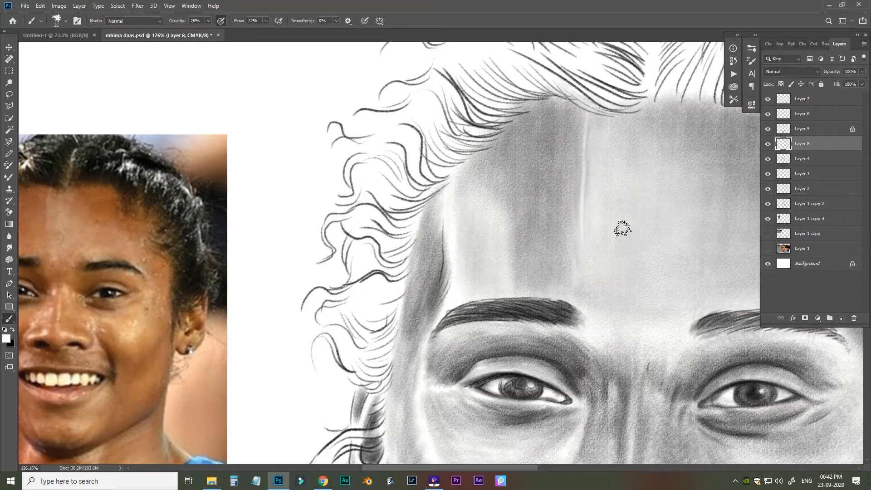
{"action": "key", "text": "x"}
{"action": "mouse_move", "coordinate": [585, 180]}
{"action": "left_mouse_down"}
{"action": "mouse_move", "coordinate": [588, 117]}
{"action": "mouse_move", "coordinate": [564, 111]}
{"action": "mouse_move", "coordinate": [519, 136]}
{"action": "mouse_move", "coordinate": [648, 115]}
{"action": "mouse_move", "coordinate": [685, 159]}
{"action": "left_mouse_up"}
Step: Deepen the forehead tone along the hairline from the left side to the right temple with the brush at 50
{"action": "key", "text": "bracketright"}
{"action": "key", "text": "bracketright"}
{"action": "key", "text": "bracketright"}
{"action": "left_click_drag", "start_coordinate": [574, 163], "coordinate": [462, 134]}
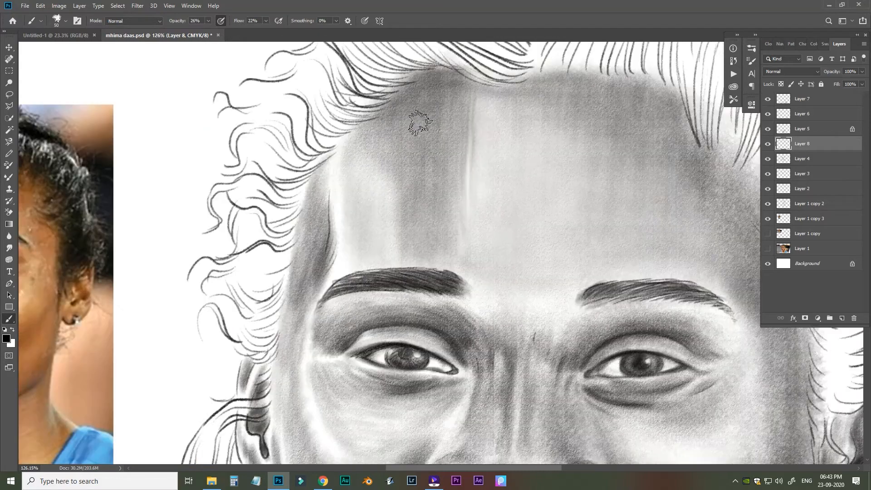
{"action": "mouse_move", "coordinate": [582, 84]}
{"action": "left_mouse_down"}
{"action": "mouse_move", "coordinate": [500, 72]}
{"action": "mouse_move", "coordinate": [599, 109]}
{"action": "mouse_move", "coordinate": [635, 165]}
{"action": "mouse_move", "coordinate": [694, 217]}
{"action": "left_mouse_up"}
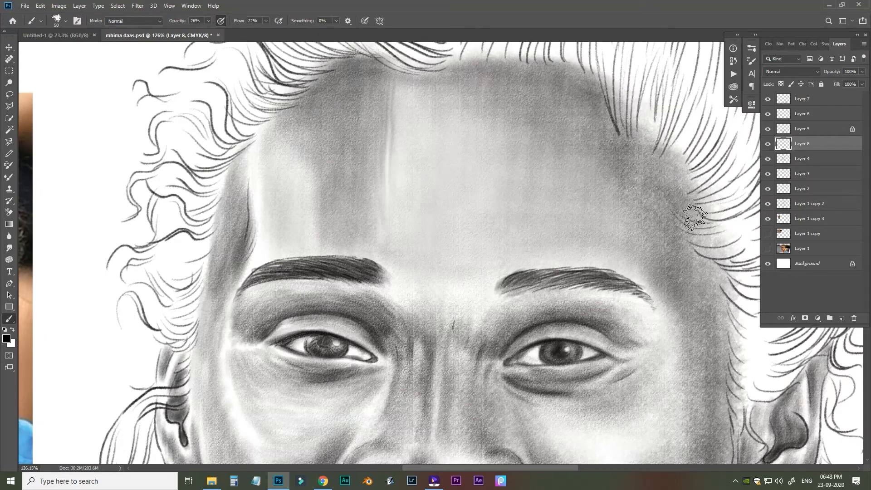
{"action": "left_click_drag", "start_coordinate": [250, 259], "coordinate": [222, 219]}
Step: Shade around the right eyebrow and the skin between the brows with the brush at 35
{"action": "key", "text": "bracketleft"}
{"action": "key", "text": "bracketleft"}
{"action": "key", "text": "bracketleft"}
{"action": "left_click_drag", "start_coordinate": [498, 242], "coordinate": [599, 242]}
{"action": "left_click_drag", "start_coordinate": [461, 268], "coordinate": [518, 261]}
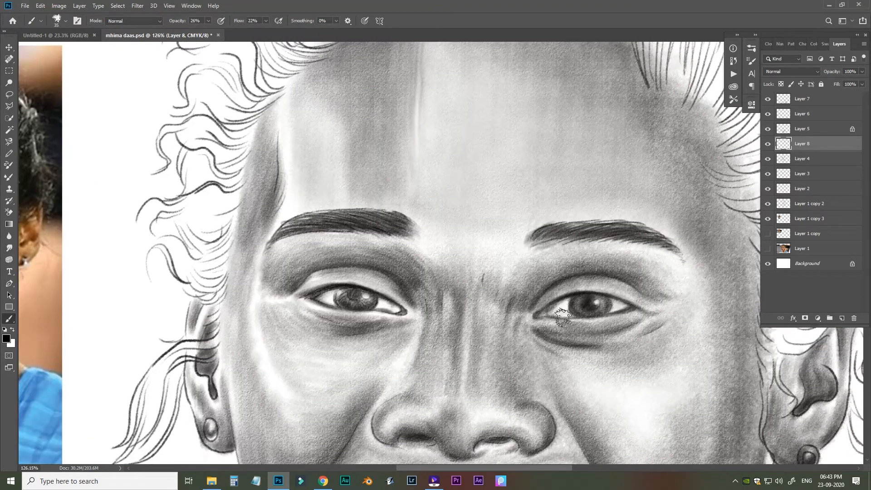
{"action": "left_click_drag", "start_coordinate": [414, 273], "coordinate": [369, 296]}
{"action": "key", "text": "ctrl+0"}
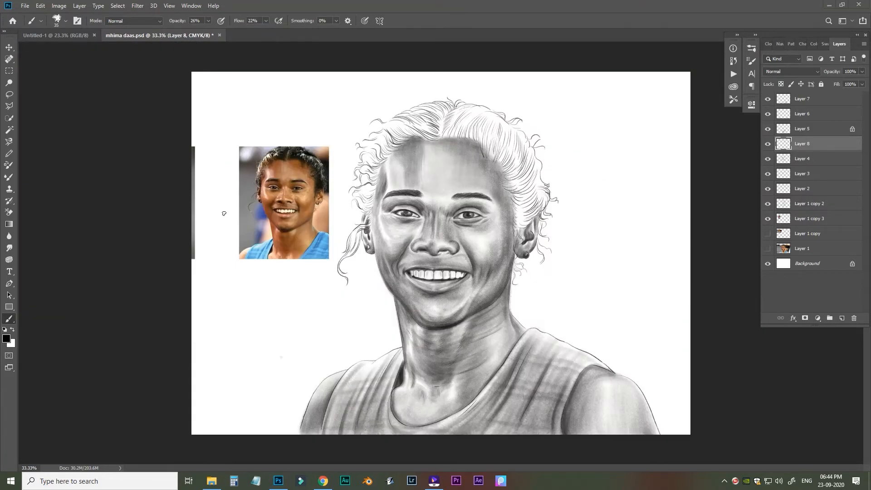
Step: Deepen the shading above the right eye, beside the nose and across the cheeks with the brush at 50
{"action": "left_click_drag", "start_coordinate": [385, 206], "coordinate": [505, 230]}
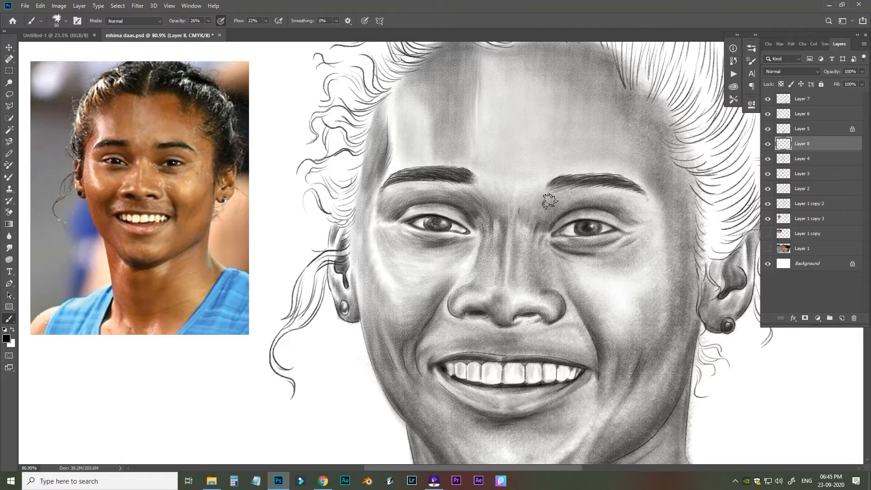
{"action": "mouse_move", "coordinate": [550, 201]}
{"action": "left_mouse_down"}
{"action": "mouse_move", "coordinate": [576, 208]}
{"action": "mouse_move", "coordinate": [602, 201]}
{"action": "left_mouse_up"}
{"action": "left_click_drag", "start_coordinate": [467, 117], "coordinate": [467, 150]}
{"action": "left_click_drag", "start_coordinate": [548, 289], "coordinate": [538, 208]}
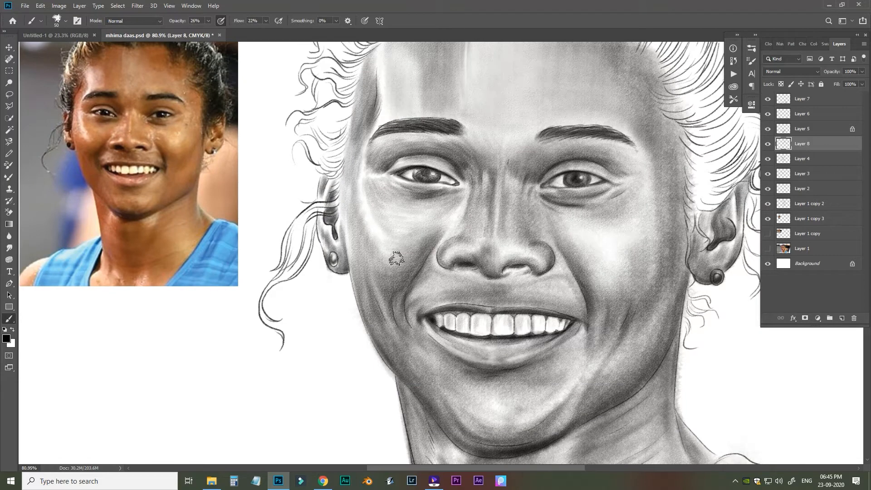
{"action": "mouse_move", "coordinate": [590, 259]}
{"action": "left_mouse_down"}
{"action": "mouse_move", "coordinate": [612, 257]}
{"action": "mouse_move", "coordinate": [632, 289]}
{"action": "left_mouse_up"}
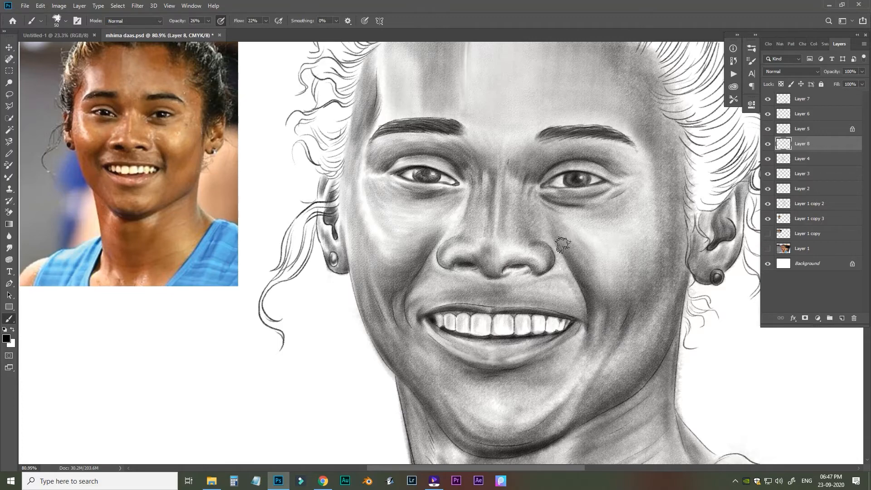
{"action": "left_click_drag", "start_coordinate": [625, 230], "coordinate": [604, 255]}
Step: Darken the nose bridge and the area around the nostrils with the brush at 25, and save the document
{"action": "mouse_move", "coordinate": [522, 248]}
{"action": "left_mouse_down"}
{"action": "mouse_move", "coordinate": [559, 219]}
{"action": "mouse_move", "coordinate": [516, 249]}
{"action": "mouse_move", "coordinate": [534, 213]}
{"action": "left_mouse_up"}
{"action": "mouse_move", "coordinate": [521, 182]}
{"action": "left_mouse_down"}
{"action": "mouse_move", "coordinate": [523, 164]}
{"action": "mouse_move", "coordinate": [555, 149]}
{"action": "left_mouse_up"}
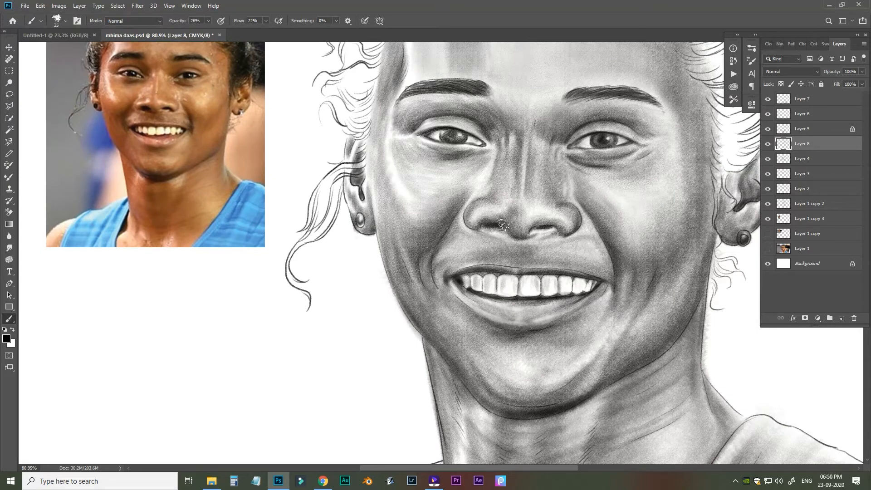
{"action": "left_click_drag", "start_coordinate": [524, 136], "coordinate": [508, 233]}
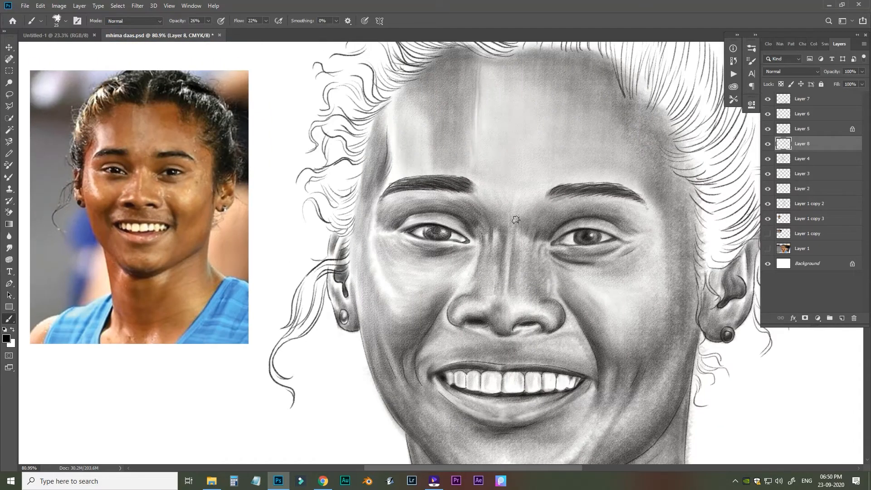
{"action": "left_click_drag", "start_coordinate": [481, 177], "coordinate": [502, 209]}
{"action": "key", "text": "ctrl+s"}
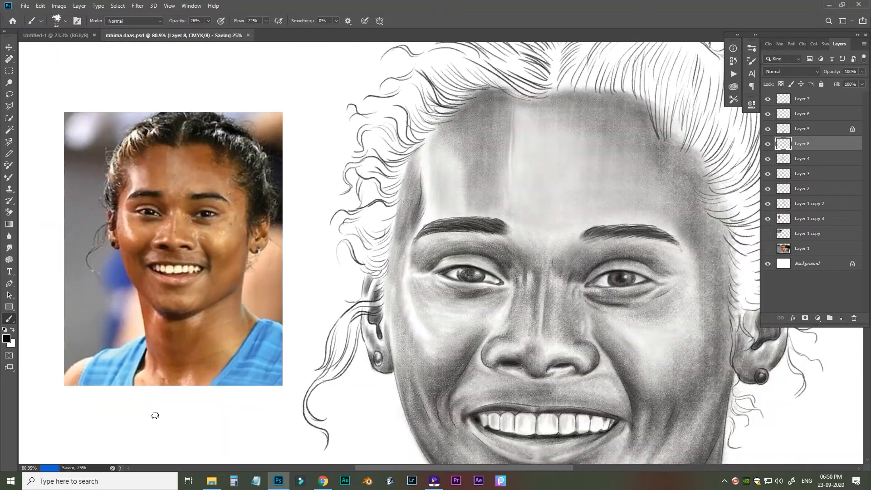
Step: Create a layer named "hair" above Layer 7 and start darkening the loose strands beside the left ear
{"action": "left_click", "coordinate": [803, 99]}
{"action": "key", "text": "ctrl+shift+n"}
{"action": "type", "text": "hair"}
{"action": "key", "text": "Return"}
{"action": "mouse_move", "coordinate": [353, 315]}
{"action": "left_mouse_down"}
{"action": "mouse_move", "coordinate": [330, 251]}
{"action": "mouse_move", "coordinate": [361, 235]}
{"action": "mouse_move", "coordinate": [304, 291]}
{"action": "left_mouse_up"}
Step: Move the reference photo closer to the loose strands and return to the hair layer
{"action": "left_click_drag", "start_coordinate": [154, 282], "coordinate": [195, 280]}
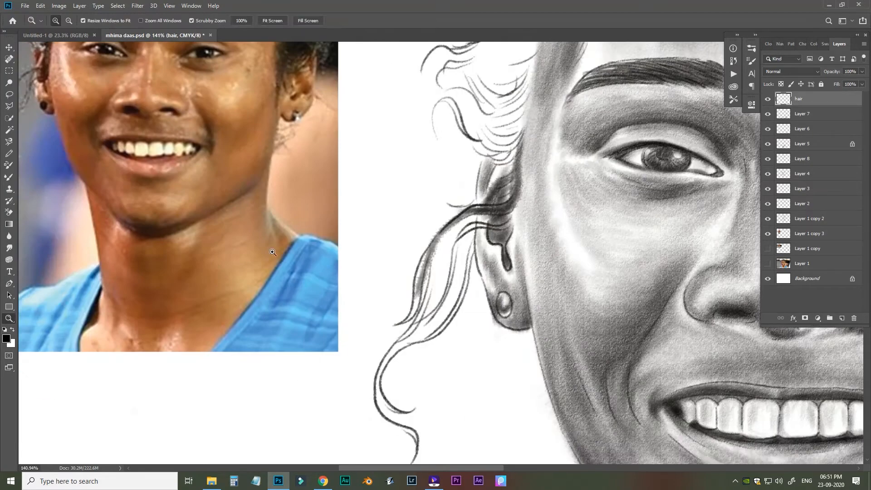
{"action": "mouse_move", "coordinate": [201, 200]}
{"action": "left_mouse_down"}
{"action": "mouse_move", "coordinate": [224, 393]}
{"action": "mouse_move", "coordinate": [262, 292]}
{"action": "left_mouse_up"}
{"action": "left_click", "coordinate": [433, 246], "text": "ctrl"}
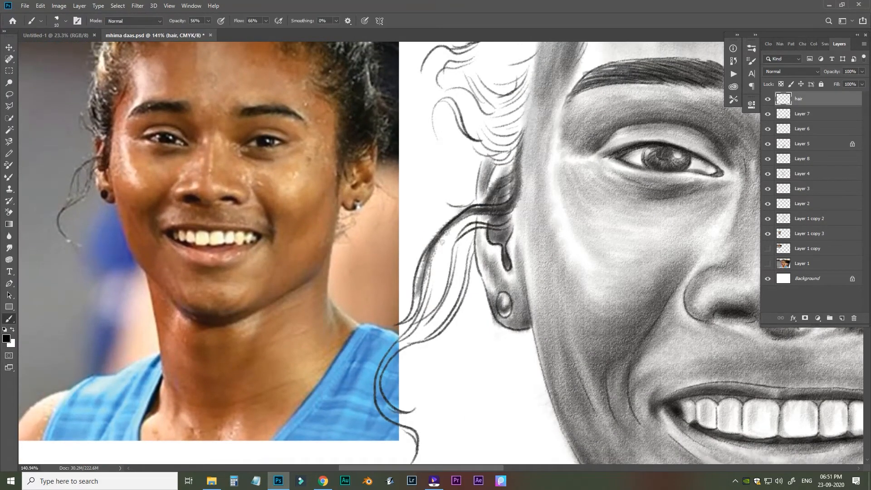
Step: Thicken the loose strands hanging beside the left ear with a size 10 brush at 56% opacity and 66% flow
{"action": "left_click_drag", "start_coordinate": [424, 296], "coordinate": [401, 339]}
{"action": "left_click_drag", "start_coordinate": [476, 227], "coordinate": [426, 323]}
{"action": "left_click_drag", "start_coordinate": [397, 343], "coordinate": [416, 261]}
{"action": "left_click_drag", "start_coordinate": [415, 261], "coordinate": [398, 327]}
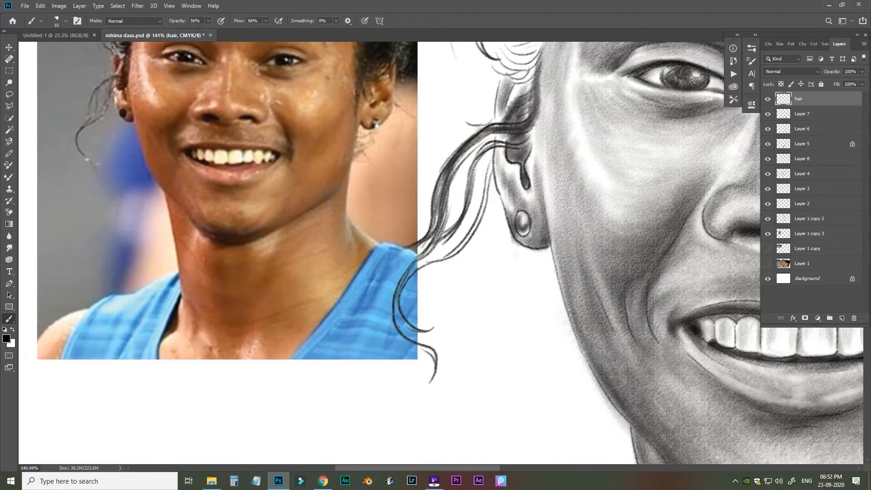
{"action": "left_click_drag", "start_coordinate": [510, 154], "coordinate": [495, 238]}
{"action": "left_click_drag", "start_coordinate": [513, 225], "coordinate": [473, 267]}
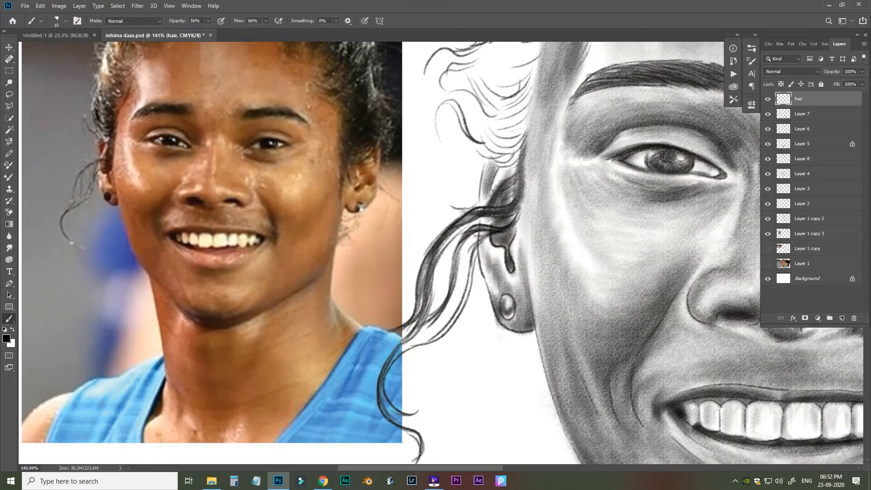
Step: Build up darker strands over the left ear and along the loose locks, enlarging the brush to 15
{"action": "left_click_drag", "start_coordinate": [487, 210], "coordinate": [399, 322]}
{"action": "left_click_drag", "start_coordinate": [467, 279], "coordinate": [483, 215]}
{"action": "mouse_move", "coordinate": [496, 184]}
{"action": "left_mouse_down"}
{"action": "mouse_move", "coordinate": [449, 279]}
{"action": "mouse_move", "coordinate": [424, 286]}
{"action": "mouse_move", "coordinate": [463, 343]}
{"action": "left_mouse_up"}
{"action": "key", "text": "bracketright"}
{"action": "mouse_move", "coordinate": [461, 270]}
{"action": "left_mouse_down"}
{"action": "mouse_move", "coordinate": [473, 288]}
{"action": "mouse_move", "coordinate": [414, 337]}
{"action": "left_mouse_up"}
{"action": "mouse_move", "coordinate": [513, 178]}
{"action": "left_mouse_down"}
{"action": "mouse_move", "coordinate": [477, 247]}
{"action": "mouse_move", "coordinate": [430, 291]}
{"action": "left_mouse_up"}
{"action": "left_click_drag", "start_coordinate": [505, 154], "coordinate": [436, 345]}
{"action": "mouse_move", "coordinate": [482, 302]}
{"action": "left_mouse_down"}
{"action": "mouse_move", "coordinate": [427, 321]}
{"action": "mouse_move", "coordinate": [472, 347]}
{"action": "left_mouse_up"}
{"action": "left_click_drag", "start_coordinate": [489, 293], "coordinate": [418, 268]}
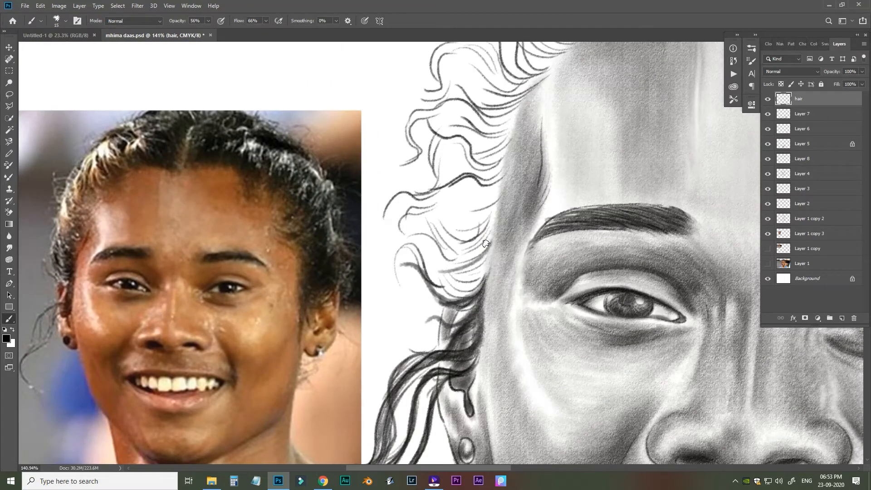
Step: Draw curved dark strands with the size 15 brush along the left temple, above the ear and beside the eyebrow
{"action": "left_click_drag", "start_coordinate": [486, 244], "coordinate": [445, 295]}
{"action": "left_click_drag", "start_coordinate": [490, 227], "coordinate": [442, 188]}
{"action": "left_click_drag", "start_coordinate": [492, 209], "coordinate": [473, 249]}
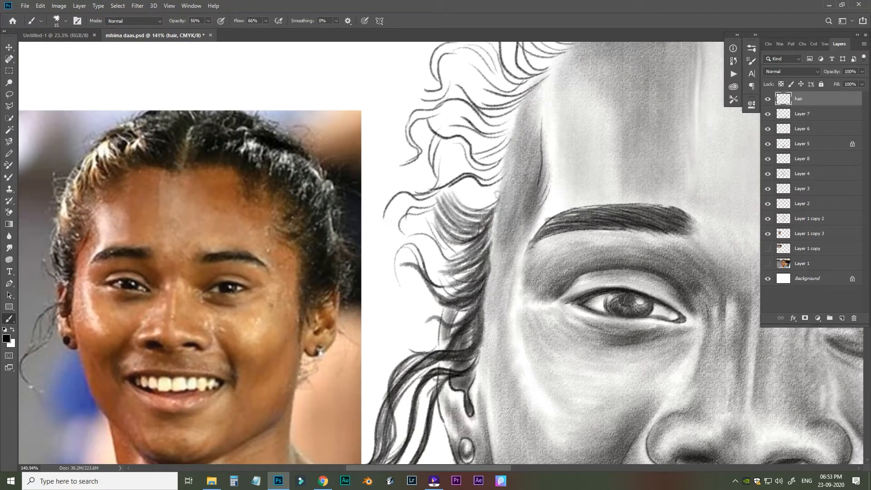
{"action": "left_click_drag", "start_coordinate": [499, 196], "coordinate": [474, 217]}
{"action": "left_click_drag", "start_coordinate": [502, 162], "coordinate": [481, 181]}
{"action": "left_click_drag", "start_coordinate": [507, 133], "coordinate": [467, 160]}
{"action": "mouse_move", "coordinate": [506, 147]}
{"action": "left_mouse_down"}
{"action": "mouse_move", "coordinate": [469, 172]}
{"action": "mouse_move", "coordinate": [463, 200]}
{"action": "left_mouse_up"}
{"action": "mouse_move", "coordinate": [522, 91]}
{"action": "left_mouse_down"}
{"action": "mouse_move", "coordinate": [494, 146]}
{"action": "mouse_move", "coordinate": [443, 193]}
{"action": "left_mouse_up"}
{"action": "mouse_move", "coordinate": [513, 130]}
{"action": "left_mouse_down"}
{"action": "mouse_move", "coordinate": [456, 163]}
{"action": "mouse_move", "coordinate": [454, 109]}
{"action": "left_mouse_up"}
Step: Extend the layered strands up the left hairline and shade the roots where the hair meets the forehead
{"action": "mouse_move", "coordinate": [491, 149]}
{"action": "left_mouse_down"}
{"action": "mouse_move", "coordinate": [438, 157]}
{"action": "mouse_move", "coordinate": [436, 186]}
{"action": "left_mouse_up"}
{"action": "mouse_move", "coordinate": [461, 131]}
{"action": "left_mouse_down"}
{"action": "mouse_move", "coordinate": [477, 185]}
{"action": "mouse_move", "coordinate": [470, 211]}
{"action": "left_mouse_up"}
{"action": "left_click_drag", "start_coordinate": [500, 209], "coordinate": [487, 152]}
{"action": "mouse_move", "coordinate": [508, 211]}
{"action": "left_mouse_down"}
{"action": "mouse_move", "coordinate": [499, 156]}
{"action": "mouse_move", "coordinate": [502, 209]}
{"action": "left_mouse_up"}
{"action": "left_click_drag", "start_coordinate": [565, 121], "coordinate": [509, 175]}
{"action": "left_click_drag", "start_coordinate": [583, 96], "coordinate": [527, 154]}
{"action": "mouse_move", "coordinate": [568, 128]}
{"action": "left_mouse_down"}
{"action": "mouse_move", "coordinate": [514, 174]}
{"action": "mouse_move", "coordinate": [545, 198]}
{"action": "left_mouse_up"}
{"action": "mouse_move", "coordinate": [499, 227]}
{"action": "left_mouse_down"}
{"action": "mouse_move", "coordinate": [538, 195]}
{"action": "mouse_move", "coordinate": [563, 200]}
{"action": "left_mouse_up"}
{"action": "left_click_drag", "start_coordinate": [491, 200], "coordinate": [545, 230]}
{"action": "left_click_drag", "start_coordinate": [484, 254], "coordinate": [528, 266]}
{"action": "left_click_drag", "start_coordinate": [475, 268], "coordinate": [519, 293]}
Step: Fill the outer edge of the left-side hair with long curved strands on the hair layer
{"action": "left_click_drag", "start_coordinate": [462, 247], "coordinate": [490, 271]}
{"action": "mouse_move", "coordinate": [461, 245]}
{"action": "left_mouse_down"}
{"action": "mouse_move", "coordinate": [488, 293]}
{"action": "mouse_move", "coordinate": [471, 332]}
{"action": "left_mouse_up"}
{"action": "left_click_drag", "start_coordinate": [455, 318], "coordinate": [479, 375]}
{"action": "left_click_drag", "start_coordinate": [454, 336], "coordinate": [471, 402]}
{"action": "left_click_drag", "start_coordinate": [461, 340], "coordinate": [488, 400]}
{"action": "left_click_drag", "start_coordinate": [458, 298], "coordinate": [490, 383]}
{"action": "left_click_drag", "start_coordinate": [471, 196], "coordinate": [454, 276]}
{"action": "left_click_drag", "start_coordinate": [473, 180], "coordinate": [459, 268]}
{"action": "left_click_drag", "start_coordinate": [479, 147], "coordinate": [456, 296]}
Step: Fill the gaps in the upper left hair with curved strands and begin thickening the outline toward the crown
{"action": "left_click_drag", "start_coordinate": [468, 204], "coordinate": [493, 297]}
{"action": "left_click_drag", "start_coordinate": [475, 181], "coordinate": [494, 259]}
{"action": "mouse_move", "coordinate": [515, 137]}
{"action": "left_mouse_down"}
{"action": "mouse_move", "coordinate": [528, 199]}
{"action": "mouse_move", "coordinate": [518, 231]}
{"action": "left_mouse_up"}
{"action": "left_click_drag", "start_coordinate": [484, 154], "coordinate": [509, 260]}
{"action": "left_click_drag", "start_coordinate": [475, 189], "coordinate": [522, 265]}
{"action": "left_click_drag", "start_coordinate": [488, 142], "coordinate": [465, 273]}
{"action": "left_click_drag", "start_coordinate": [492, 181], "coordinate": [495, 235]}
{"action": "left_click_drag", "start_coordinate": [565, 89], "coordinate": [616, 59]}
{"action": "left_click_drag", "start_coordinate": [458, 153], "coordinate": [535, 119]}
{"action": "left_click_drag", "start_coordinate": [634, 47], "coordinate": [549, 137]}
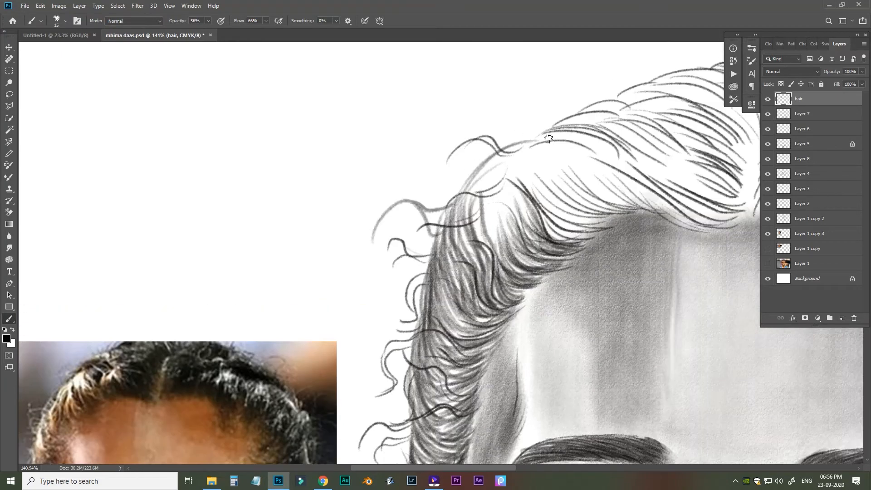
Step: Add long strands sweeping from the upper left hair outline down to the forehead hairline
{"action": "left_click_drag", "start_coordinate": [490, 161], "coordinate": [461, 248]}
{"action": "left_click_drag", "start_coordinate": [497, 148], "coordinate": [452, 273]}
{"action": "mouse_move", "coordinate": [528, 138]}
{"action": "left_mouse_down"}
{"action": "mouse_move", "coordinate": [492, 230]}
{"action": "mouse_move", "coordinate": [498, 252]}
{"action": "left_mouse_up"}
{"action": "mouse_move", "coordinate": [508, 149]}
{"action": "left_mouse_down"}
{"action": "mouse_move", "coordinate": [491, 234]}
{"action": "mouse_move", "coordinate": [512, 257]}
{"action": "left_mouse_up"}
{"action": "mouse_move", "coordinate": [503, 154]}
{"action": "left_mouse_down"}
{"action": "mouse_move", "coordinate": [536, 261]}
{"action": "mouse_move", "coordinate": [554, 254]}
{"action": "left_mouse_up"}
{"action": "mouse_move", "coordinate": [535, 146]}
{"action": "left_mouse_down"}
{"action": "mouse_move", "coordinate": [569, 223]}
{"action": "mouse_move", "coordinate": [590, 220]}
{"action": "left_mouse_up"}
{"action": "mouse_move", "coordinate": [562, 147]}
{"action": "left_mouse_down"}
{"action": "mouse_move", "coordinate": [621, 204]}
{"action": "mouse_move", "coordinate": [617, 211]}
{"action": "left_mouse_up"}
{"action": "left_click_drag", "start_coordinate": [535, 181], "coordinate": [571, 200]}
Step: Darken the outline toward the crown and layer strands from it down to the hairline left of the parting
{"action": "left_click_drag", "start_coordinate": [517, 138], "coordinate": [603, 109]}
{"action": "left_click_drag", "start_coordinate": [581, 103], "coordinate": [657, 83]}
{"action": "mouse_move", "coordinate": [546, 128]}
{"action": "left_mouse_down"}
{"action": "mouse_move", "coordinate": [614, 150]}
{"action": "mouse_move", "coordinate": [636, 177]}
{"action": "left_mouse_up"}
{"action": "left_click_drag", "start_coordinate": [586, 143], "coordinate": [654, 209]}
{"action": "left_click_drag", "start_coordinate": [567, 138], "coordinate": [620, 203]}
{"action": "mouse_move", "coordinate": [555, 138]}
{"action": "left_mouse_down"}
{"action": "mouse_move", "coordinate": [601, 195]}
{"action": "mouse_move", "coordinate": [600, 213]}
{"action": "mouse_move", "coordinate": [636, 205]}
{"action": "left_mouse_up"}
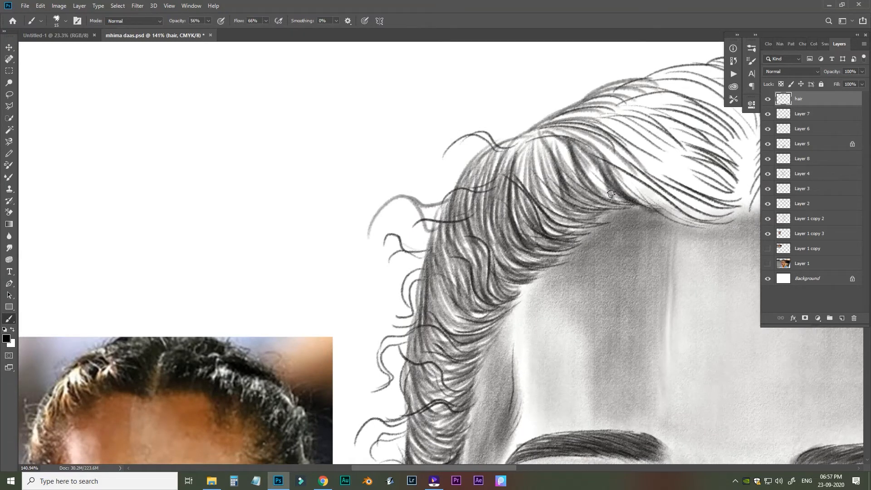
{"action": "left_click_drag", "start_coordinate": [572, 166], "coordinate": [642, 211]}
{"action": "left_click_drag", "start_coordinate": [532, 136], "coordinate": [547, 234]}
{"action": "mouse_move", "coordinate": [551, 141]}
{"action": "left_mouse_down"}
{"action": "mouse_move", "coordinate": [590, 227]}
{"action": "mouse_move", "coordinate": [598, 206]}
{"action": "left_mouse_up"}
{"action": "left_click_drag", "start_coordinate": [513, 136], "coordinate": [481, 217]}
{"action": "mouse_move", "coordinate": [470, 238]}
{"action": "left_mouse_down"}
{"action": "mouse_move", "coordinate": [411, 263]}
{"action": "mouse_move", "coordinate": [491, 210]}
{"action": "left_mouse_up"}
Step: Move the reference photo up beside the drawn hair and return to brushing on the hair layer
{"action": "key", "text": "v"}
{"action": "mouse_move", "coordinate": [204, 400]}
{"action": "left_mouse_down"}
{"action": "mouse_move", "coordinate": [246, 137]}
{"action": "mouse_move", "coordinate": [292, 138]}
{"action": "left_mouse_up"}
{"action": "left_click_drag", "start_coordinate": [477, 204], "coordinate": [362, 234]}
{"action": "left_click", "coordinate": [813, 104]}
{"action": "key", "text": "b"}
Step: Darken the hairline strands running toward the parting and deepen the locks at the upper left
{"action": "mouse_move", "coordinate": [520, 143]}
{"action": "left_mouse_down"}
{"action": "mouse_move", "coordinate": [549, 204]}
{"action": "mouse_move", "coordinate": [606, 221]}
{"action": "mouse_move", "coordinate": [585, 214]}
{"action": "left_mouse_up"}
{"action": "left_click_drag", "start_coordinate": [533, 124], "coordinate": [598, 206]}
{"action": "left_click_drag", "start_coordinate": [540, 129], "coordinate": [629, 219]}
{"action": "left_click_drag", "start_coordinate": [561, 199], "coordinate": [629, 224]}
{"action": "left_click_drag", "start_coordinate": [560, 207], "coordinate": [624, 225]}
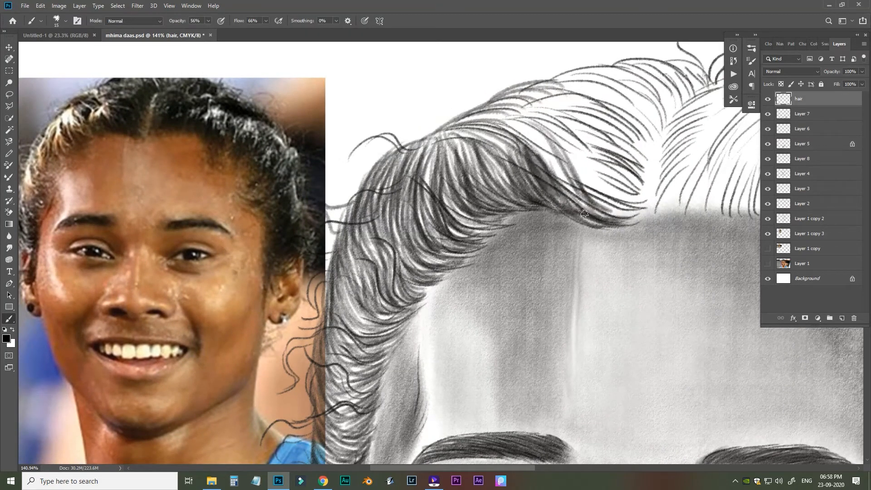
{"action": "left_click_drag", "start_coordinate": [424, 192], "coordinate": [451, 260]}
{"action": "left_click_drag", "start_coordinate": [422, 192], "coordinate": [407, 271]}
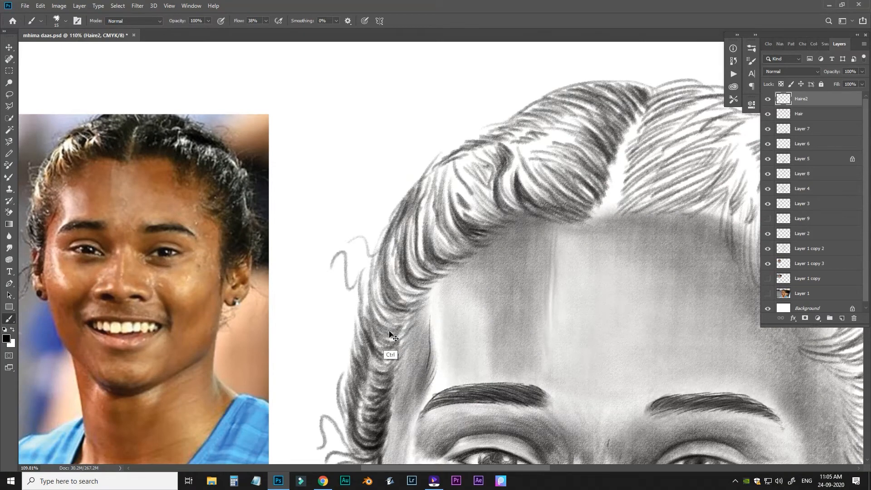
Step: Darken the strands left of the parting on the Haire2 layer with a size 15 brush at 100% opacity and 38% flow
{"action": "left_click_drag", "start_coordinate": [518, 144], "coordinate": [500, 188]}
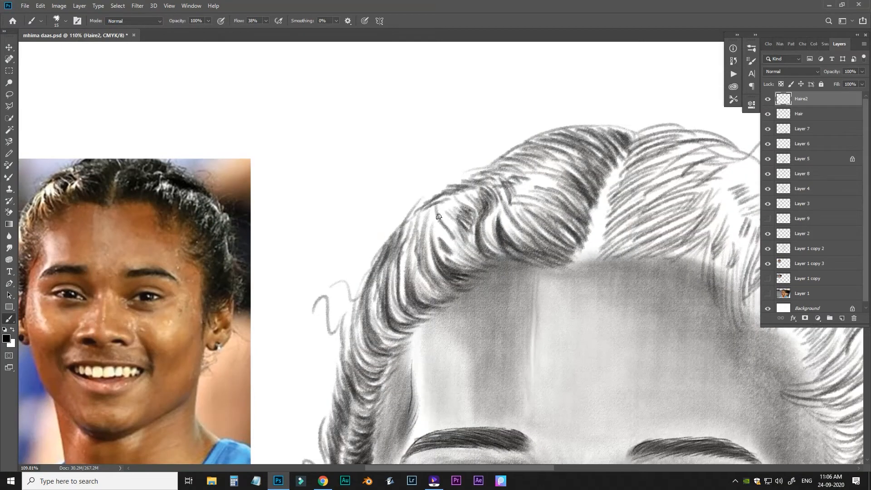
{"action": "left_click_drag", "start_coordinate": [541, 160], "coordinate": [585, 193]}
{"action": "key", "text": "r"}
{"action": "left_click_drag", "start_coordinate": [584, 190], "coordinate": [595, 279]}
{"action": "left_click_drag", "start_coordinate": [585, 241], "coordinate": [603, 368]}
{"action": "mouse_move", "coordinate": [595, 294]}
{"action": "left_mouse_down"}
{"action": "mouse_move", "coordinate": [618, 363]}
{"action": "mouse_move", "coordinate": [624, 353]}
{"action": "left_mouse_up"}
{"action": "left_click_drag", "start_coordinate": [580, 309], "coordinate": [561, 370]}
{"action": "mouse_move", "coordinate": [571, 308]}
{"action": "left_mouse_down"}
{"action": "mouse_move", "coordinate": [549, 383]}
{"action": "mouse_move", "coordinate": [533, 385]}
{"action": "left_mouse_up"}
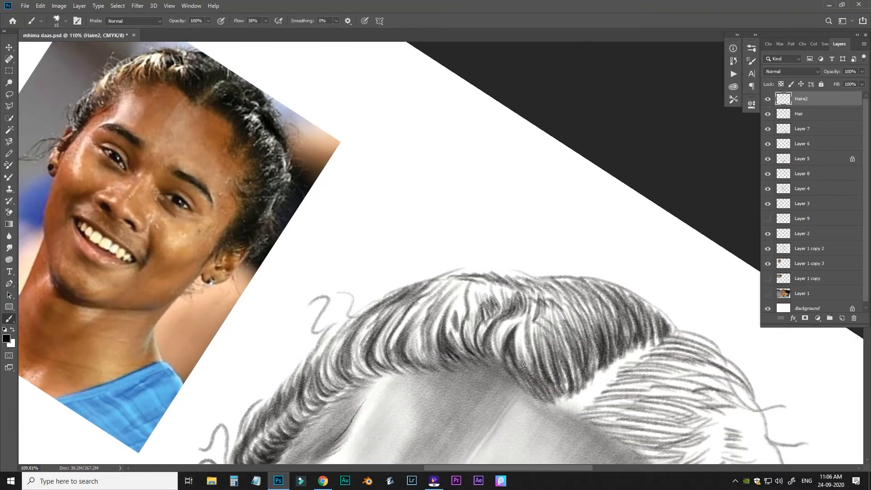
{"action": "left_click_drag", "start_coordinate": [547, 343], "coordinate": [524, 394]}
{"action": "left_click_drag", "start_coordinate": [579, 339], "coordinate": [558, 392]}
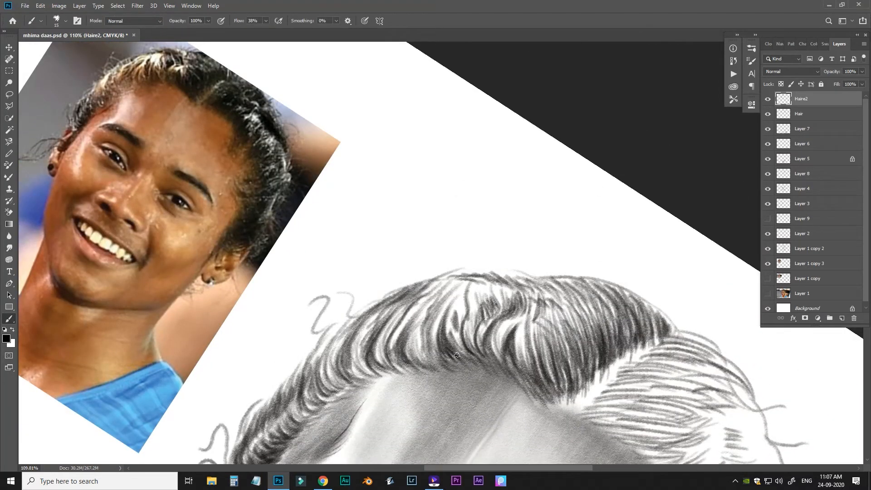
{"action": "left_click_drag", "start_coordinate": [580, 353], "coordinate": [578, 391]}
Step: Enlarge the brush and build up a dense dark tone in the hair just left of the parting
{"action": "key", "text": "bracketright"}
{"action": "key", "text": "bracketright"}
{"action": "key", "text": "bracketright"}
{"action": "mouse_move", "coordinate": [616, 313]}
{"action": "left_mouse_down"}
{"action": "mouse_move", "coordinate": [618, 353]}
{"action": "mouse_move", "coordinate": [590, 383]}
{"action": "left_mouse_up"}
{"action": "left_click_drag", "start_coordinate": [566, 325], "coordinate": [568, 393]}
{"action": "mouse_move", "coordinate": [559, 282]}
{"action": "left_mouse_down"}
{"action": "mouse_move", "coordinate": [575, 323]}
{"action": "mouse_move", "coordinate": [611, 347]}
{"action": "left_mouse_up"}
{"action": "left_click_drag", "start_coordinate": [563, 305], "coordinate": [575, 365]}
{"action": "left_click_drag", "start_coordinate": [550, 334], "coordinate": [558, 381]}
{"action": "mouse_move", "coordinate": [603, 287]}
{"action": "left_mouse_down"}
{"action": "mouse_move", "coordinate": [619, 332]}
{"action": "mouse_move", "coordinate": [647, 338]}
{"action": "left_mouse_up"}
{"action": "mouse_move", "coordinate": [607, 284]}
{"action": "left_mouse_down"}
{"action": "mouse_move", "coordinate": [634, 330]}
{"action": "mouse_move", "coordinate": [599, 371]}
{"action": "left_mouse_up"}
{"action": "left_click_drag", "start_coordinate": [600, 332], "coordinate": [581, 395]}
{"action": "left_click_drag", "start_coordinate": [647, 326], "coordinate": [617, 368]}
Step: Shade the hair section right of the parting with broad dark strands that follow its sweep away from the parting
{"action": "mouse_move", "coordinate": [626, 395]}
{"action": "left_mouse_down"}
{"action": "mouse_move", "coordinate": [587, 361]}
{"action": "mouse_move", "coordinate": [589, 378]}
{"action": "left_mouse_up"}
{"action": "mouse_move", "coordinate": [550, 394]}
{"action": "left_mouse_down"}
{"action": "mouse_move", "coordinate": [633, 402]}
{"action": "mouse_move", "coordinate": [604, 382]}
{"action": "left_mouse_up"}
{"action": "mouse_move", "coordinate": [564, 370]}
{"action": "left_mouse_down"}
{"action": "mouse_move", "coordinate": [633, 356]}
{"action": "mouse_move", "coordinate": [658, 341]}
{"action": "left_mouse_up"}
{"action": "left_click_drag", "start_coordinate": [609, 330], "coordinate": [699, 363]}
{"action": "left_click_drag", "start_coordinate": [595, 359], "coordinate": [703, 382]}
{"action": "mouse_move", "coordinate": [554, 400]}
{"action": "left_mouse_down"}
{"action": "mouse_move", "coordinate": [672, 394]}
{"action": "mouse_move", "coordinate": [656, 430]}
{"action": "left_mouse_up"}
{"action": "mouse_move", "coordinate": [622, 409]}
{"action": "left_mouse_down"}
{"action": "mouse_move", "coordinate": [587, 405]}
{"action": "mouse_move", "coordinate": [658, 403]}
{"action": "left_mouse_up"}
{"action": "left_click_drag", "start_coordinate": [583, 407], "coordinate": [685, 386]}
Step: Reduce the brush to size 15 and add finer strands right of the parting, starting at the hairline
{"action": "key", "text": "bracketleft"}
{"action": "key", "text": "bracketleft"}
{"action": "key", "text": "bracketleft"}
{"action": "left_click_drag", "start_coordinate": [523, 401], "coordinate": [578, 413]}
{"action": "left_click_drag", "start_coordinate": [528, 381], "coordinate": [628, 365]}
{"action": "left_click_drag", "start_coordinate": [552, 358], "coordinate": [644, 343]}
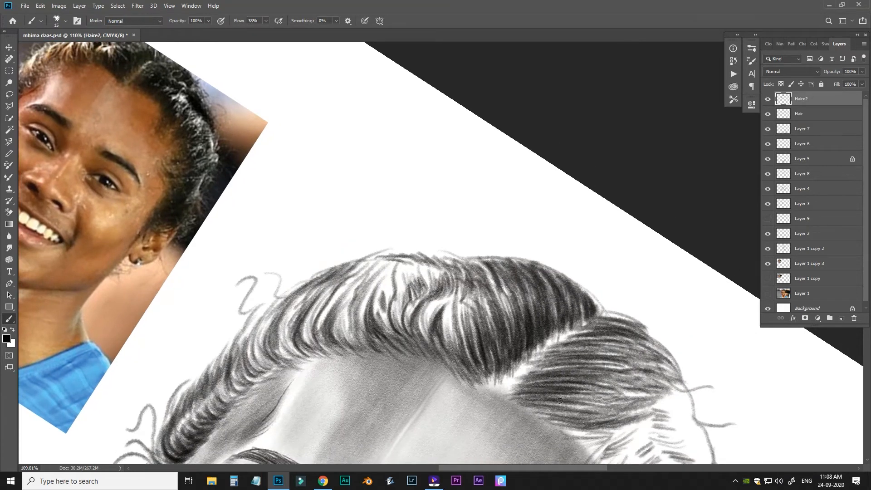
{"action": "left_click_drag", "start_coordinate": [536, 399], "coordinate": [623, 421]}
Step: Move the reference photo closer to the drawing, raise Layer 1 copy 3 above Haire2, and return to brushing on Haire2
{"action": "mouse_move", "coordinate": [583, 388]}
{"action": "left_mouse_down"}
{"action": "mouse_move", "coordinate": [593, 321]}
{"action": "mouse_move", "coordinate": [608, 302]}
{"action": "left_mouse_up"}
{"action": "key", "text": "v"}
{"action": "mouse_move", "coordinate": [152, 164]}
{"action": "left_mouse_down"}
{"action": "mouse_move", "coordinate": [198, 227]}
{"action": "mouse_move", "coordinate": [253, 210]}
{"action": "left_mouse_up"}
{"action": "mouse_move", "coordinate": [299, 188]}
{"action": "left_mouse_down"}
{"action": "mouse_move", "coordinate": [234, 224]}
{"action": "mouse_move", "coordinate": [297, 97]}
{"action": "left_mouse_up"}
{"action": "left_click_drag", "start_coordinate": [211, 128], "coordinate": [177, 302]}
{"action": "left_click_drag", "start_coordinate": [831, 263], "coordinate": [810, 85]}
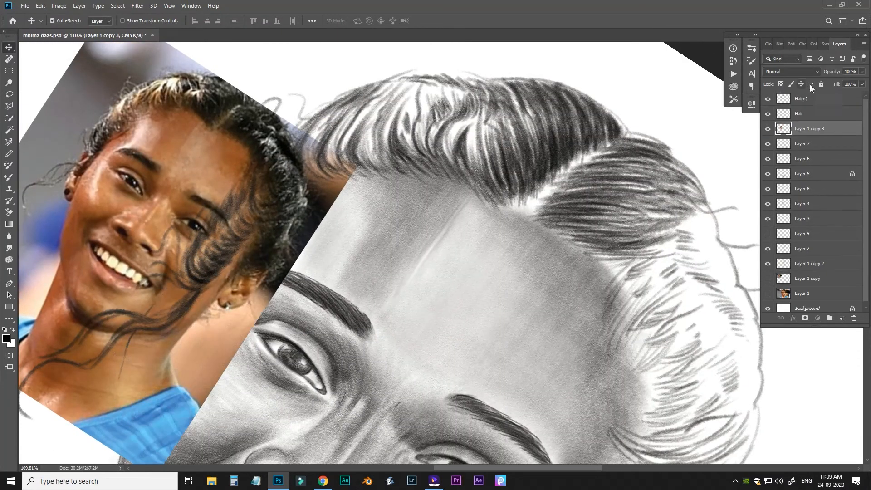
{"action": "key", "text": "ctrl+]"}
{"action": "key", "text": "ctrl+]"}
{"action": "left_click", "coordinate": [811, 114]}
{"action": "key", "text": "b"}
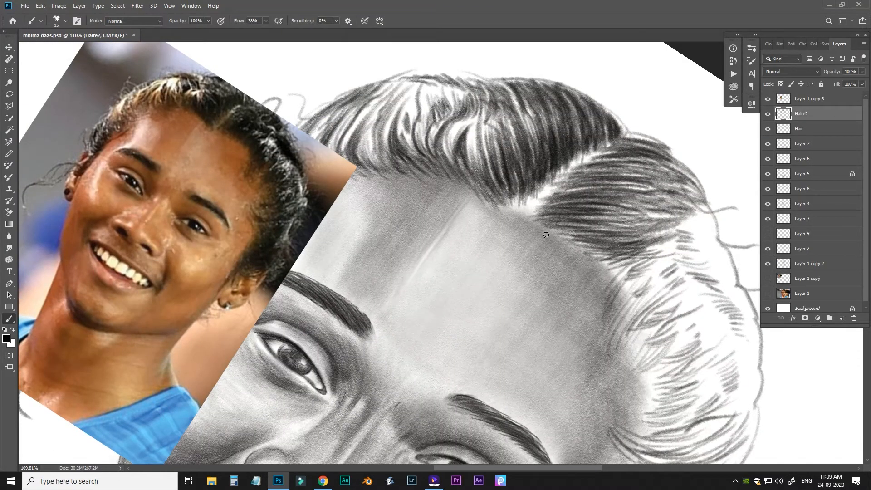
Step: Darken the strands along the right forehead hairline, from the parting down toward the right temple
{"action": "mouse_move", "coordinate": [546, 235]}
{"action": "left_mouse_down"}
{"action": "mouse_move", "coordinate": [613, 236]}
{"action": "mouse_move", "coordinate": [609, 257]}
{"action": "left_mouse_up"}
{"action": "left_click_drag", "start_coordinate": [595, 272], "coordinate": [644, 255]}
{"action": "mouse_move", "coordinate": [604, 323]}
{"action": "left_mouse_down"}
{"action": "mouse_move", "coordinate": [636, 278]}
{"action": "mouse_move", "coordinate": [662, 260]}
{"action": "left_mouse_up"}
{"action": "mouse_move", "coordinate": [611, 338]}
{"action": "left_mouse_down"}
{"action": "mouse_move", "coordinate": [660, 283]}
{"action": "mouse_move", "coordinate": [649, 310]}
{"action": "left_mouse_up"}
{"action": "left_click_drag", "start_coordinate": [622, 339], "coordinate": [685, 313]}
Step: Enlarge the brush to 35 and darken the outer edge of the hair right of the parting
{"action": "key", "text": "bracketright"}
{"action": "key", "text": "bracketright"}
{"action": "key", "text": "bracketright"}
{"action": "key", "text": "bracketright"}
{"action": "mouse_move", "coordinate": [707, 216]}
{"action": "left_mouse_down"}
{"action": "mouse_move", "coordinate": [660, 196]}
{"action": "mouse_move", "coordinate": [667, 182]}
{"action": "left_mouse_up"}
{"action": "left_click_drag", "start_coordinate": [708, 222], "coordinate": [676, 230]}
{"action": "left_click_drag", "start_coordinate": [723, 260], "coordinate": [681, 236]}
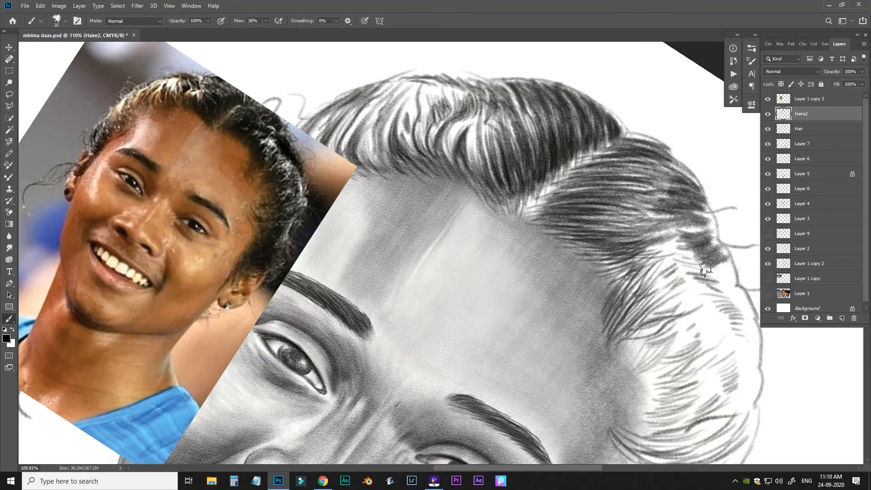
{"action": "left_click_drag", "start_coordinate": [731, 273], "coordinate": [707, 262]}
{"action": "mouse_move", "coordinate": [746, 314]}
{"action": "left_mouse_down"}
{"action": "mouse_move", "coordinate": [711, 284]}
{"action": "mouse_move", "coordinate": [731, 307]}
{"action": "left_mouse_up"}
{"action": "mouse_move", "coordinate": [719, 239]}
{"action": "left_mouse_down"}
{"action": "mouse_move", "coordinate": [653, 217]}
{"action": "mouse_move", "coordinate": [633, 181]}
{"action": "left_mouse_up"}
{"action": "left_click_drag", "start_coordinate": [686, 185], "coordinate": [622, 157]}
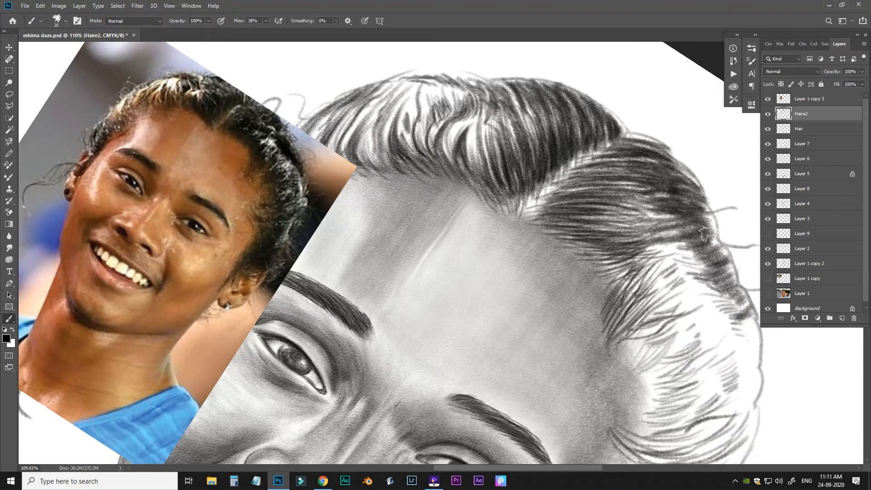
Step: Reduce the brush to 25 and deepen the strands rising from the hairline at the right temple
{"action": "key", "text": "bracketleft"}
{"action": "key", "text": "bracketleft"}
{"action": "left_click_drag", "start_coordinate": [696, 244], "coordinate": [638, 258]}
{"action": "left_click_drag", "start_coordinate": [614, 321], "coordinate": [656, 257]}
{"action": "left_click_drag", "start_coordinate": [610, 338], "coordinate": [660, 274]}
{"action": "left_click_drag", "start_coordinate": [625, 312], "coordinate": [693, 259]}
{"action": "mouse_move", "coordinate": [625, 333]}
{"action": "left_mouse_down"}
{"action": "mouse_move", "coordinate": [674, 315]}
{"action": "mouse_move", "coordinate": [695, 276]}
{"action": "left_mouse_up"}
{"action": "left_click_drag", "start_coordinate": [654, 319], "coordinate": [712, 291]}
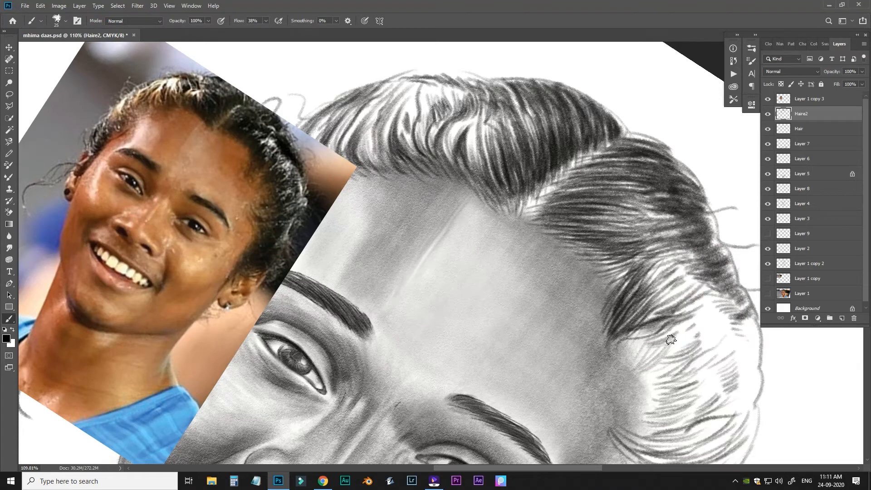
Step: Continue the dark strands further down the right temple, filling the light gaps toward the outer hair
{"action": "left_click_drag", "start_coordinate": [631, 334], "coordinate": [699, 303]}
{"action": "left_click_drag", "start_coordinate": [641, 370], "coordinate": [697, 323]}
{"action": "left_click_drag", "start_coordinate": [663, 359], "coordinate": [711, 310]}
{"action": "left_click_drag", "start_coordinate": [661, 368], "coordinate": [728, 311]}
{"action": "key", "text": "r"}
{"action": "left_click", "coordinate": [137, 21]}
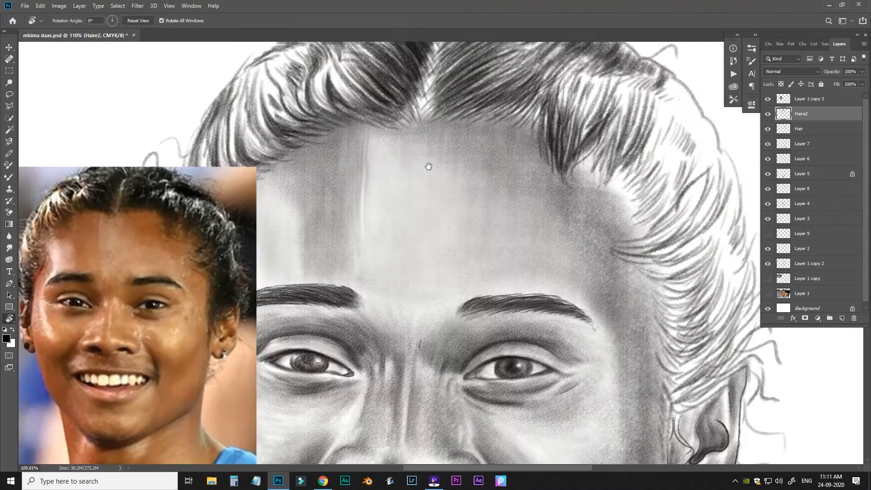
Step: On the Haire2 layer, darken the outer strands of the hair right of the parting with a size 20 brush
{"action": "left_click_drag", "start_coordinate": [428, 165], "coordinate": [424, 205]}
{"action": "key", "text": "b"}
{"action": "left_click_drag", "start_coordinate": [161, 349], "coordinate": [179, 200]}
{"action": "left_click", "coordinate": [808, 114]}
{"action": "key", "text": "b"}
{"action": "key", "text": "bracketleft"}
{"action": "left_click_drag", "start_coordinate": [625, 110], "coordinate": [665, 139]}
{"action": "left_click_drag", "start_coordinate": [701, 174], "coordinate": [676, 148]}
{"action": "mouse_move", "coordinate": [707, 196]}
{"action": "left_mouse_down"}
{"action": "mouse_move", "coordinate": [673, 167]}
{"action": "mouse_move", "coordinate": [673, 140]}
{"action": "left_mouse_up"}
Step: Darken the hair roots along the right temple hairline with strokes sweeping outward into the hair
{"action": "left_click_drag", "start_coordinate": [614, 225], "coordinate": [662, 180]}
{"action": "left_click_drag", "start_coordinate": [627, 241], "coordinate": [673, 190]}
{"action": "left_click_drag", "start_coordinate": [635, 266], "coordinate": [674, 210]}
{"action": "mouse_move", "coordinate": [589, 214]}
{"action": "left_mouse_down"}
{"action": "mouse_move", "coordinate": [605, 178]}
{"action": "mouse_move", "coordinate": [632, 189]}
{"action": "left_mouse_up"}
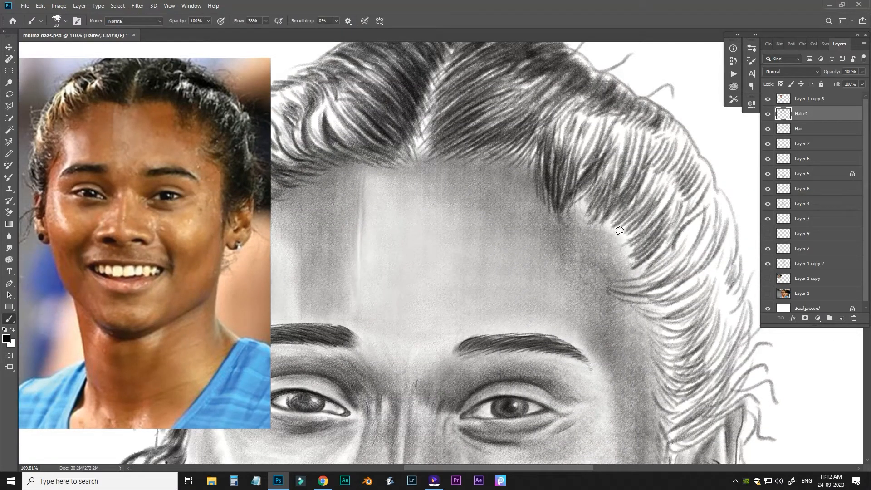
{"action": "left_click_drag", "start_coordinate": [616, 236], "coordinate": [646, 206]}
{"action": "mouse_move", "coordinate": [620, 250]}
{"action": "left_mouse_down"}
{"action": "mouse_move", "coordinate": [641, 218]}
{"action": "mouse_move", "coordinate": [651, 224]}
{"action": "left_mouse_up"}
{"action": "left_click_drag", "start_coordinate": [631, 274], "coordinate": [665, 250]}
Step: On Layer 6, shade the skin under the hair roots along the right temple hairline with a larger brush
{"action": "left_click", "coordinate": [809, 159]}
{"action": "left_click", "coordinate": [806, 144]}
{"action": "left_click", "coordinate": [804, 158]}
{"action": "key", "text": "bracketright"}
{"action": "key", "text": "bracketright"}
{"action": "key", "text": "bracketright"}
{"action": "key", "text": "bracketright"}
{"action": "key", "text": "bracketright"}
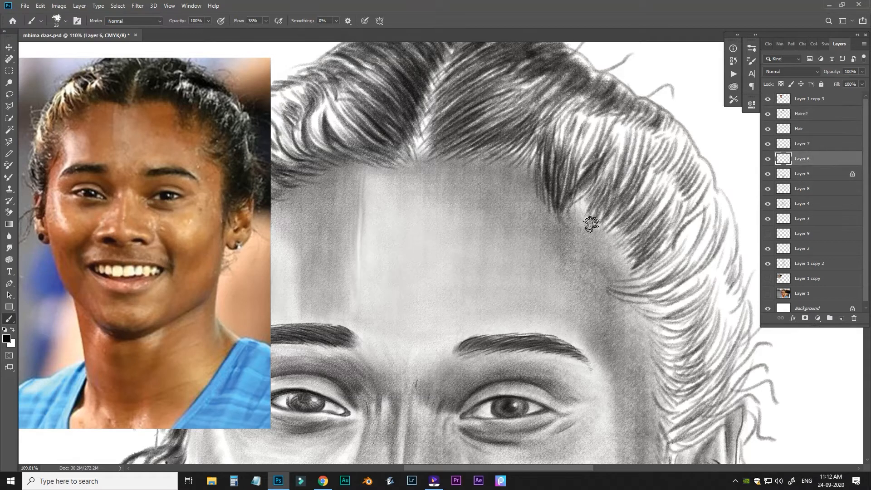
{"action": "left_click_drag", "start_coordinate": [580, 213], "coordinate": [590, 189]}
{"action": "left_click_drag", "start_coordinate": [592, 224], "coordinate": [641, 208]}
{"action": "left_click_drag", "start_coordinate": [630, 274], "coordinate": [644, 251]}
{"action": "left_click_drag", "start_coordinate": [600, 235], "coordinate": [617, 214]}
{"action": "left_click_drag", "start_coordinate": [624, 272], "coordinate": [628, 244]}
Step: Blend the right forehead hairline into the skin down to the temple, finishing with a size 80 brush at 36% opacity
{"action": "left_click_drag", "start_coordinate": [476, 165], "coordinate": [529, 141]}
{"action": "left_click_drag", "start_coordinate": [537, 169], "coordinate": [558, 152]}
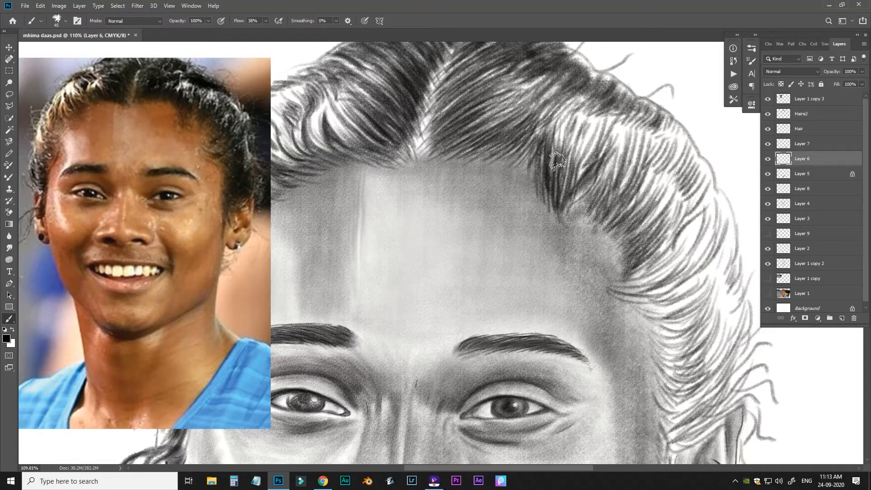
{"action": "left_click_drag", "start_coordinate": [559, 190], "coordinate": [588, 147]}
{"action": "left_click_drag", "start_coordinate": [617, 238], "coordinate": [639, 217]}
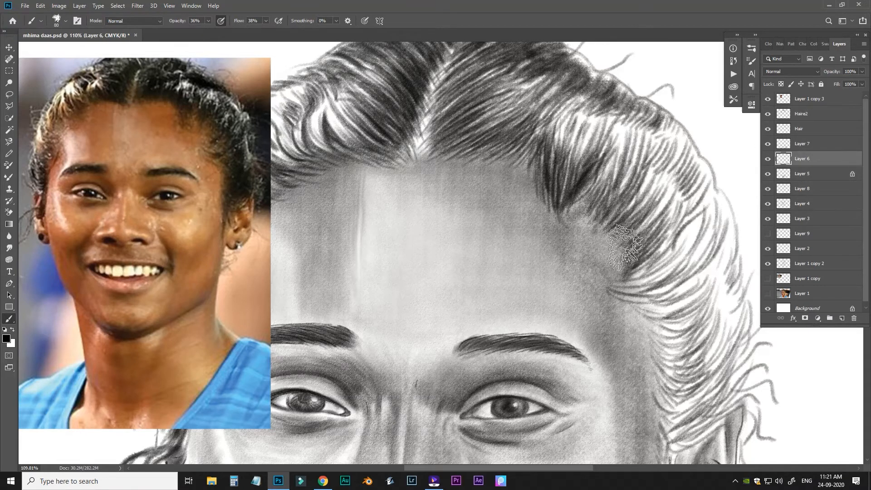
{"action": "left_click_drag", "start_coordinate": [640, 272], "coordinate": [568, 195]}
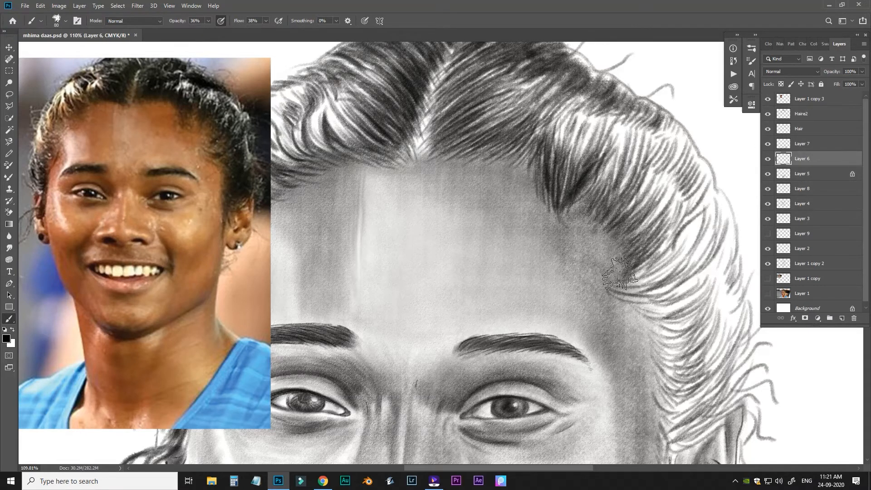
{"action": "left_click_drag", "start_coordinate": [663, 336], "coordinate": [638, 293]}
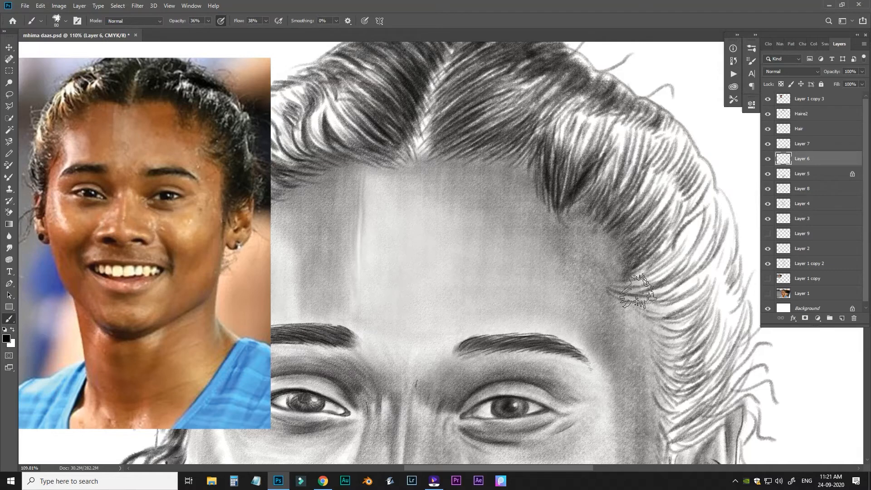
Step: Return to the Haire2 layer and set the brush to size 30, 56% opacity and 71% flow
{"action": "left_click", "coordinate": [801, 114]}
{"action": "key", "text": "bracketleft"}
{"action": "key", "text": "bracketleft"}
{"action": "key", "text": "bracketleft"}
{"action": "key", "text": "bracketleft"}
{"action": "key", "text": "bracketleft"}
{"action": "left_click", "coordinate": [266, 21]}
{"action": "left_click_drag", "start_coordinate": [266, 32], "coordinate": [282, 32]}
{"action": "left_click", "coordinate": [209, 21]}
{"action": "left_click_drag", "start_coordinate": [209, 31], "coordinate": [217, 32]}
Step: Fill the light gaps between the strands above the right temple with dark strokes
{"action": "mouse_move", "coordinate": [657, 129]}
{"action": "left_mouse_down"}
{"action": "mouse_move", "coordinate": [631, 114]}
{"action": "mouse_move", "coordinate": [573, 109]}
{"action": "left_mouse_up"}
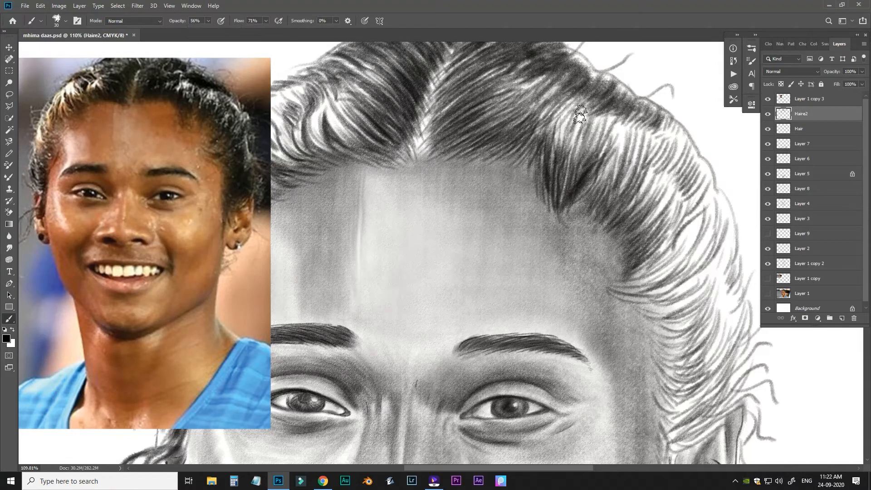
{"action": "left_click_drag", "start_coordinate": [562, 172], "coordinate": [585, 95]}
{"action": "left_click_drag", "start_coordinate": [590, 193], "coordinate": [634, 124]}
{"action": "left_click_drag", "start_coordinate": [635, 205], "coordinate": [654, 130]}
{"action": "left_click_drag", "start_coordinate": [679, 199], "coordinate": [638, 252]}
{"action": "left_click_drag", "start_coordinate": [671, 152], "coordinate": [640, 208]}
{"action": "left_click_drag", "start_coordinate": [651, 134], "coordinate": [627, 192]}
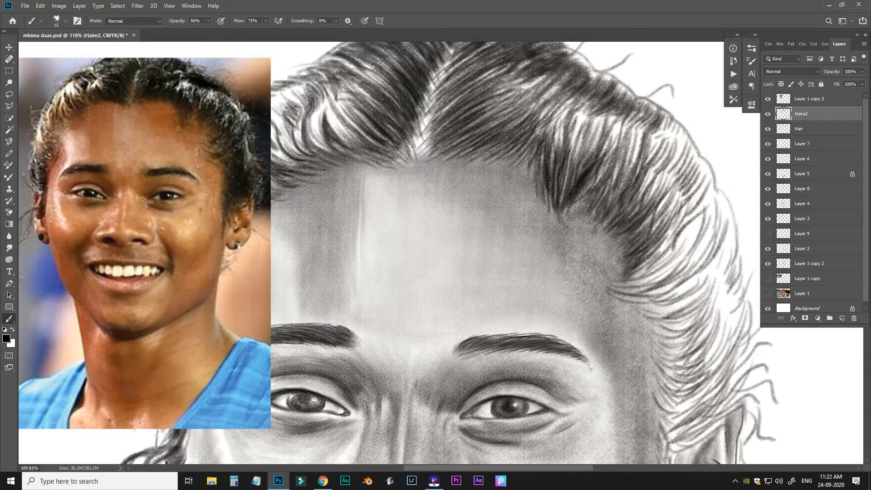
Step: Darken the outer strands on the right side of the head, enlarging the brush to 25 for the hair beside the temple
{"action": "left_click_drag", "start_coordinate": [688, 130], "coordinate": [665, 170]}
{"action": "left_click_drag", "start_coordinate": [702, 140], "coordinate": [676, 195]}
{"action": "left_click_drag", "start_coordinate": [708, 168], "coordinate": [672, 233]}
{"action": "key", "text": "bracketright"}
{"action": "key", "text": "bracketright"}
{"action": "mouse_move", "coordinate": [673, 279]}
{"action": "left_mouse_down"}
{"action": "mouse_move", "coordinate": [618, 293]}
{"action": "mouse_move", "coordinate": [694, 279]}
{"action": "left_mouse_up"}
{"action": "left_click_drag", "start_coordinate": [694, 238], "coordinate": [628, 286]}
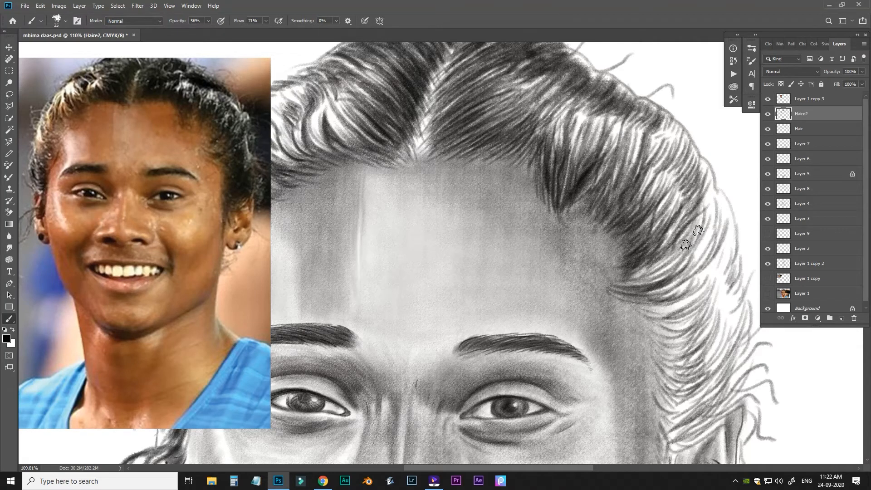
{"action": "left_click_drag", "start_coordinate": [718, 204], "coordinate": [653, 276]}
{"action": "left_click_drag", "start_coordinate": [726, 230], "coordinate": [663, 299]}
{"action": "left_click_drag", "start_coordinate": [712, 274], "coordinate": [646, 302]}
{"action": "left_click_drag", "start_coordinate": [716, 179], "coordinate": [636, 277]}
Step: Darken the outer edge of the hair on the right side down to the top of the ear
{"action": "left_click_drag", "start_coordinate": [733, 224], "coordinate": [714, 281]}
{"action": "left_click_drag", "start_coordinate": [735, 256], "coordinate": [712, 327]}
{"action": "left_click_drag", "start_coordinate": [739, 286], "coordinate": [727, 349]}
{"action": "left_click_drag", "start_coordinate": [746, 334], "coordinate": [715, 409]}
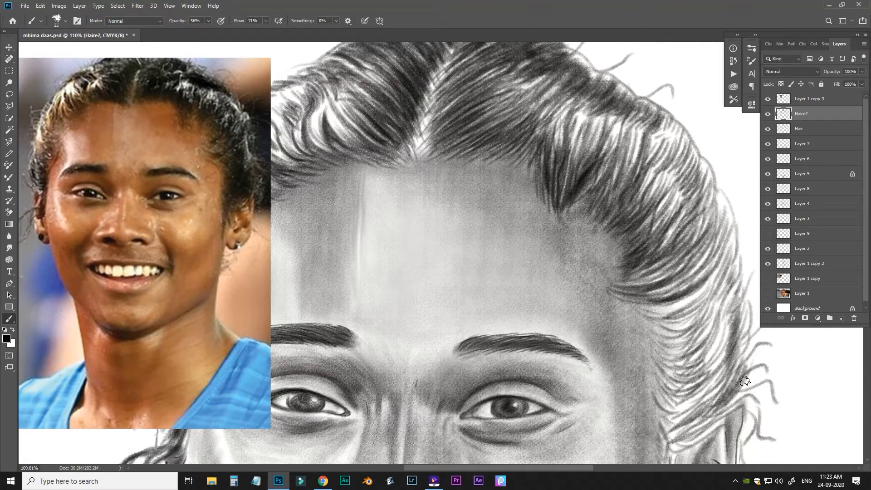
{"action": "left_click_drag", "start_coordinate": [746, 381], "coordinate": [671, 434]}
Step: Fill the inner strands between the right temple and the ear with dark strokes
{"action": "left_click_drag", "start_coordinate": [719, 270], "coordinate": [684, 335]}
{"action": "left_click_drag", "start_coordinate": [721, 304], "coordinate": [691, 385]}
{"action": "left_click_drag", "start_coordinate": [723, 338], "coordinate": [689, 418]}
{"action": "left_click_drag", "start_coordinate": [722, 392], "coordinate": [679, 431]}
{"action": "mouse_move", "coordinate": [697, 317]}
{"action": "left_mouse_down"}
{"action": "mouse_move", "coordinate": [649, 306]}
{"action": "mouse_move", "coordinate": [698, 340]}
{"action": "left_mouse_up"}
{"action": "mouse_move", "coordinate": [653, 336]}
{"action": "left_mouse_down"}
{"action": "mouse_move", "coordinate": [702, 355]}
{"action": "mouse_move", "coordinate": [699, 372]}
{"action": "left_mouse_up"}
{"action": "mouse_move", "coordinate": [682, 385]}
{"action": "left_mouse_down"}
{"action": "mouse_move", "coordinate": [673, 327]}
{"action": "mouse_move", "coordinate": [689, 362]}
{"action": "left_mouse_up"}
{"action": "mouse_move", "coordinate": [653, 356]}
{"action": "left_mouse_down"}
{"action": "mouse_move", "coordinate": [688, 381]}
{"action": "mouse_move", "coordinate": [731, 347]}
{"action": "left_mouse_up"}
{"action": "left_click_drag", "start_coordinate": [653, 377], "coordinate": [690, 383]}
{"action": "left_click_drag", "start_coordinate": [680, 391], "coordinate": [678, 348]}
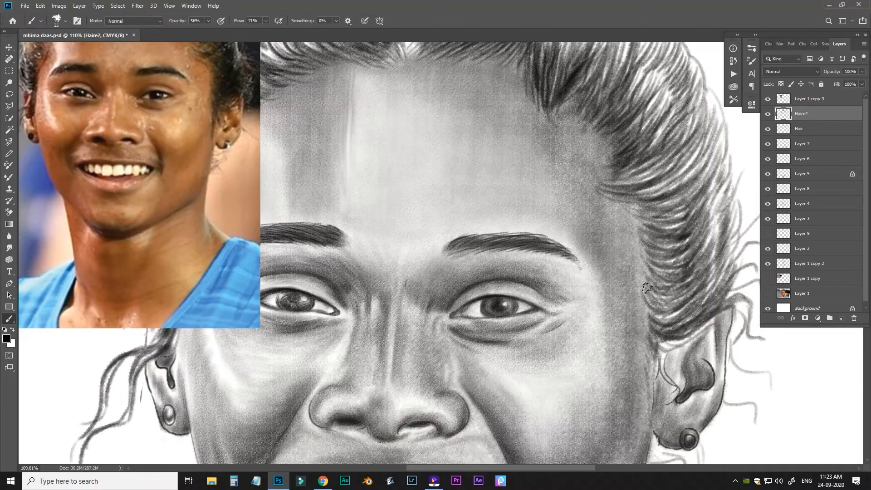
Step: Deepen the hair above the right ear and back up along the temple
{"action": "left_click_drag", "start_coordinate": [644, 286], "coordinate": [674, 310]}
{"action": "left_click_drag", "start_coordinate": [649, 252], "coordinate": [709, 224]}
{"action": "left_click_drag", "start_coordinate": [663, 272], "coordinate": [710, 222]}
{"action": "left_click_drag", "start_coordinate": [659, 318], "coordinate": [699, 284]}
{"action": "left_click_drag", "start_coordinate": [649, 226], "coordinate": [711, 187]}
{"action": "left_click_drag", "start_coordinate": [665, 207], "coordinate": [716, 154]}
{"action": "left_click_drag", "start_coordinate": [691, 108], "coordinate": [652, 160]}
{"action": "mouse_move", "coordinate": [659, 351]}
{"action": "left_mouse_down"}
{"action": "mouse_move", "coordinate": [671, 384]}
{"action": "mouse_move", "coordinate": [656, 328]}
{"action": "mouse_move", "coordinate": [673, 346]}
{"action": "left_mouse_up"}
Step: Reduce the brush to 20 and darken the sideburn and hairline in front of the right ear
{"action": "key", "text": "bracketleft"}
{"action": "mouse_move", "coordinate": [655, 318]}
{"action": "left_mouse_down"}
{"action": "mouse_move", "coordinate": [673, 365]}
{"action": "mouse_move", "coordinate": [648, 389]}
{"action": "left_mouse_up"}
{"action": "left_click_drag", "start_coordinate": [654, 334], "coordinate": [652, 356]}
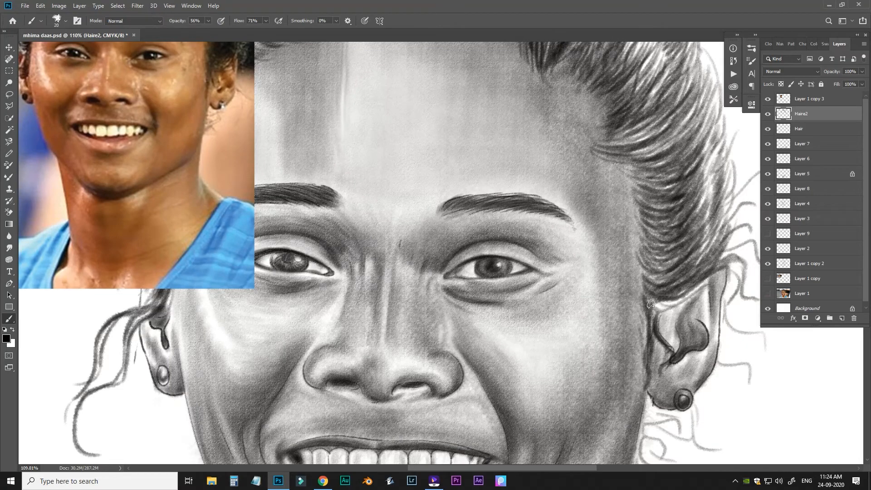
{"action": "left_click_drag", "start_coordinate": [651, 304], "coordinate": [732, 286]}
Step: Add loose flyaway hairs along the outer right edge of the hair, from the ear up toward the crown
{"action": "left_click_drag", "start_coordinate": [681, 218], "coordinate": [610, 288]}
{"action": "left_click_drag", "start_coordinate": [622, 153], "coordinate": [626, 211]}
{"action": "left_click_drag", "start_coordinate": [663, 273], "coordinate": [673, 345]}
{"action": "left_click_drag", "start_coordinate": [631, 191], "coordinate": [650, 219]}
{"action": "left_click_drag", "start_coordinate": [660, 264], "coordinate": [695, 294]}
{"action": "left_click_drag", "start_coordinate": [599, 150], "coordinate": [628, 254]}
{"action": "left_click_drag", "start_coordinate": [472, 145], "coordinate": [550, 171]}
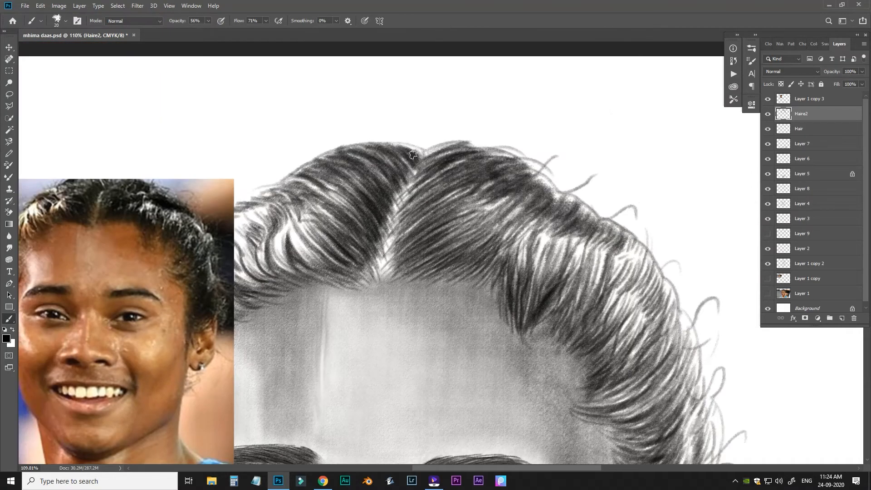
Step: Draw fine stray strands over the crown and deepen the hair at the upper right side
{"action": "left_click_drag", "start_coordinate": [414, 152], "coordinate": [290, 171]}
{"action": "left_click_drag", "start_coordinate": [561, 199], "coordinate": [613, 213]}
{"action": "left_click_drag", "start_coordinate": [586, 221], "coordinate": [644, 233]}
{"action": "left_click_drag", "start_coordinate": [672, 363], "coordinate": [624, 207]}
{"action": "left_click_drag", "start_coordinate": [575, 309], "coordinate": [652, 261]}
{"action": "left_click_drag", "start_coordinate": [592, 325], "coordinate": [649, 285]}
{"action": "mouse_move", "coordinate": [653, 344]}
{"action": "left_mouse_down"}
{"action": "mouse_move", "coordinate": [678, 270]}
{"action": "mouse_move", "coordinate": [619, 326]}
{"action": "left_mouse_up"}
{"action": "left_click_drag", "start_coordinate": [625, 330], "coordinate": [605, 272]}
{"action": "left_click_drag", "start_coordinate": [627, 362], "coordinate": [604, 309]}
{"action": "left_click_drag", "start_coordinate": [626, 276], "coordinate": [591, 240]}
Step: Continue the fine stray strands over the hair left of the parting
{"action": "left_click_drag", "start_coordinate": [522, 104], "coordinate": [613, 267]}
{"action": "left_click_drag", "start_coordinate": [570, 259], "coordinate": [663, 251]}
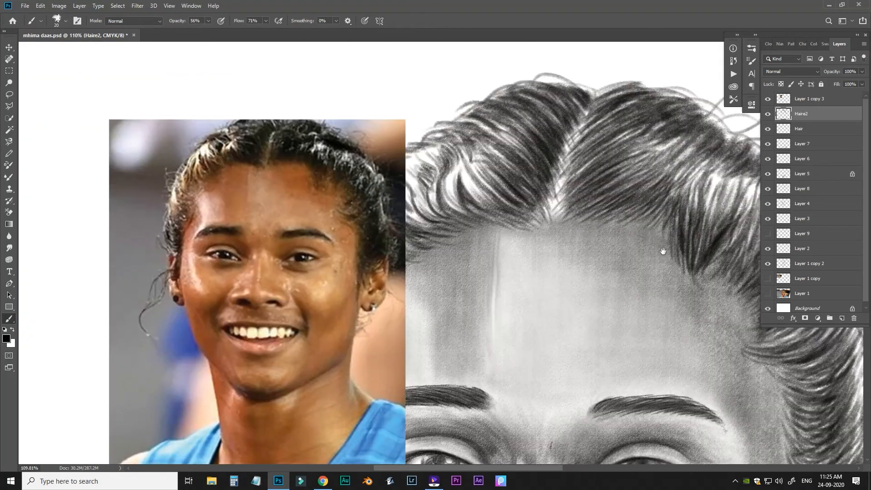
{"action": "left_click_drag", "start_coordinate": [563, 187], "coordinate": [607, 151]}
{"action": "left_click_drag", "start_coordinate": [554, 210], "coordinate": [574, 181]}
{"action": "left_click_drag", "start_coordinate": [567, 317], "coordinate": [548, 198]}
Step: Fit the whole drawing on screen, then enlarge the reference photo and place it at the canvas's upper-left area
{"action": "left_click", "coordinate": [768, 99]}
{"action": "key", "text": "ctrl+0"}
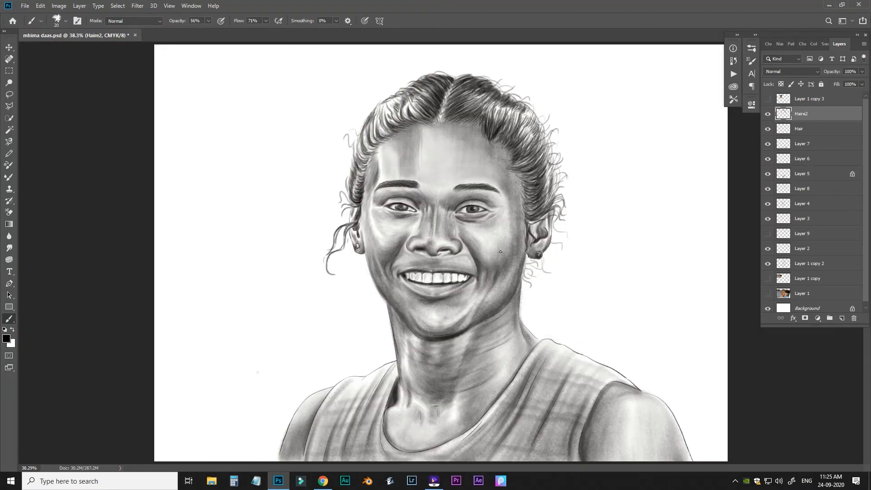
{"action": "left_click", "coordinate": [767, 99]}
{"action": "key", "text": "v"}
{"action": "left_click_drag", "start_coordinate": [338, 159], "coordinate": [260, 152]}
{"action": "key", "text": "ctrl+t"}
{"action": "left_click_drag", "start_coordinate": [207, 211], "coordinate": [144, 290]}
{"action": "left_click_drag", "start_coordinate": [312, 80], "coordinate": [333, 54]}
{"action": "key", "text": "Return"}
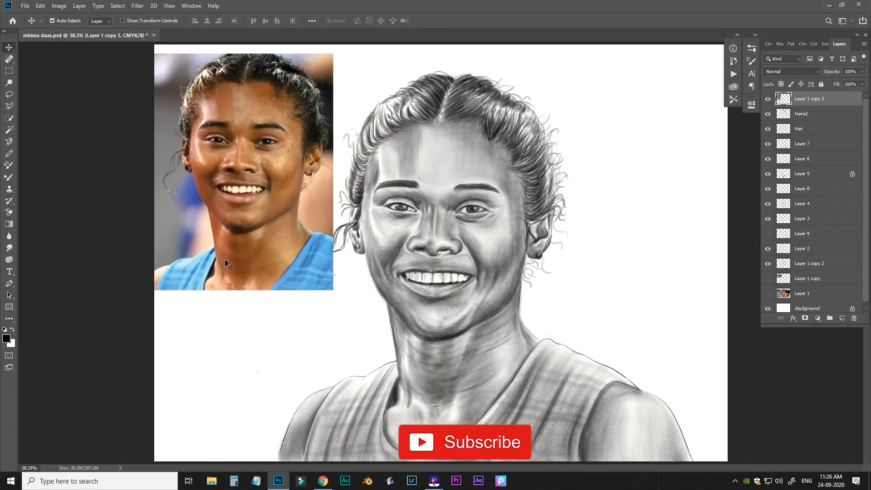
Step: On the Haire2 layer, darken the hair on the right side of the head down to the ear with a size 40 brush
{"action": "key", "text": "b"}
{"action": "key", "text": "alt+bracketleft"}
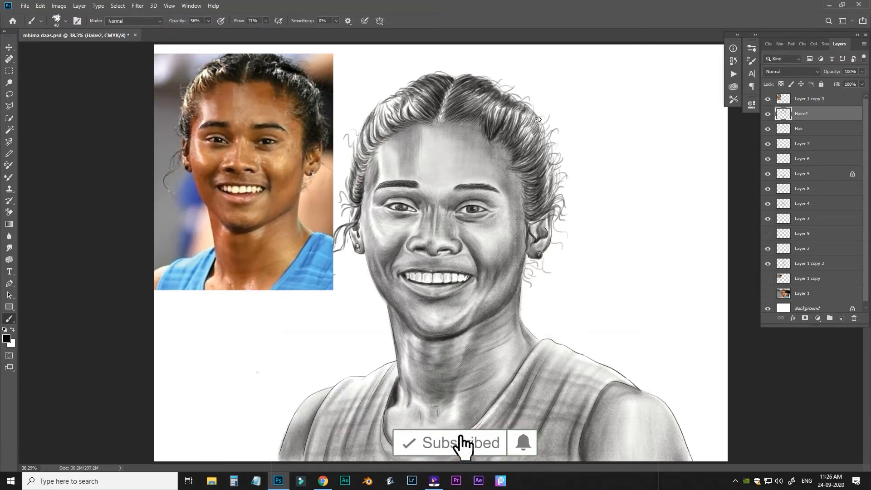
{"action": "left_click_drag", "start_coordinate": [530, 119], "coordinate": [542, 159]}
{"action": "left_click_drag", "start_coordinate": [523, 133], "coordinate": [545, 167]}
{"action": "left_click_drag", "start_coordinate": [542, 215], "coordinate": [550, 168]}
{"action": "left_click_drag", "start_coordinate": [537, 174], "coordinate": [547, 139]}
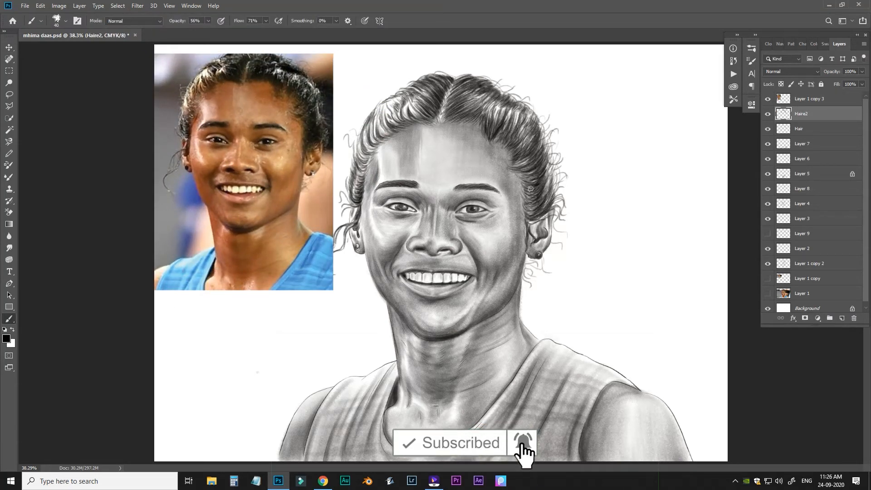
{"action": "left_click_drag", "start_coordinate": [528, 211], "coordinate": [537, 196]}
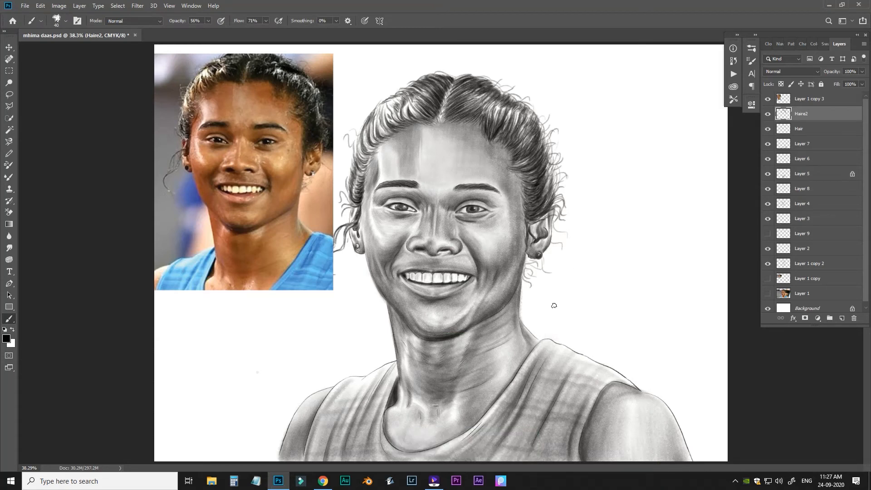
Step: On Layer 4, darken the left eye's iris and refine the shading between the nose and upper lip
{"action": "left_click", "coordinate": [820, 204]}
{"action": "left_click_drag", "start_coordinate": [281, 150], "coordinate": [345, 168]}
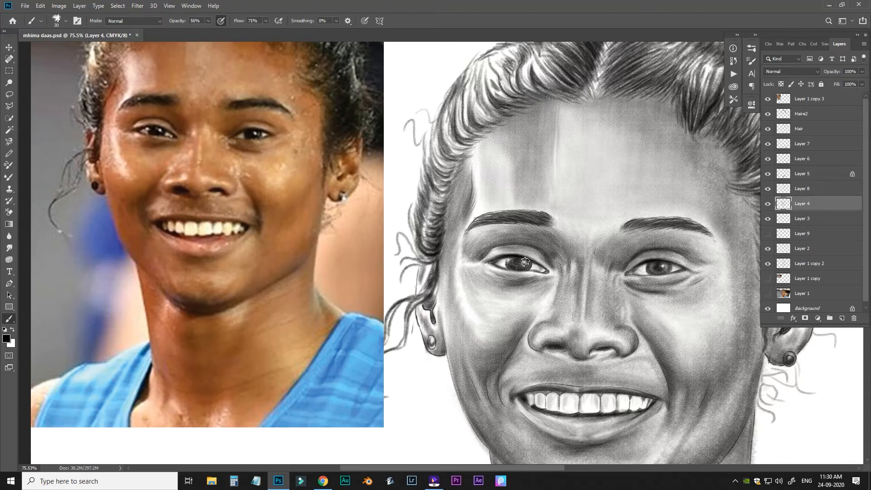
{"action": "scroll", "coordinate": [526, 262], "scroll_direction": "down", "scroll_amount": 3}
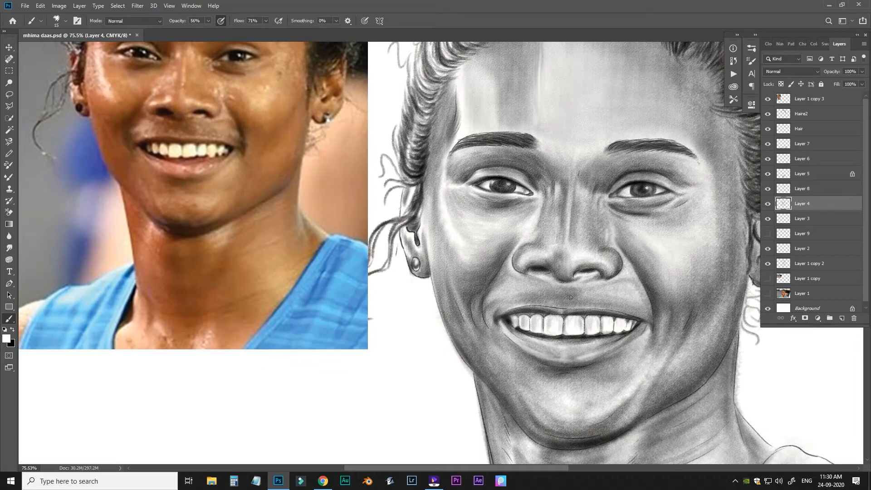
{"action": "left_click_drag", "start_coordinate": [586, 278], "coordinate": [549, 315]}
{"action": "key", "text": "x"}
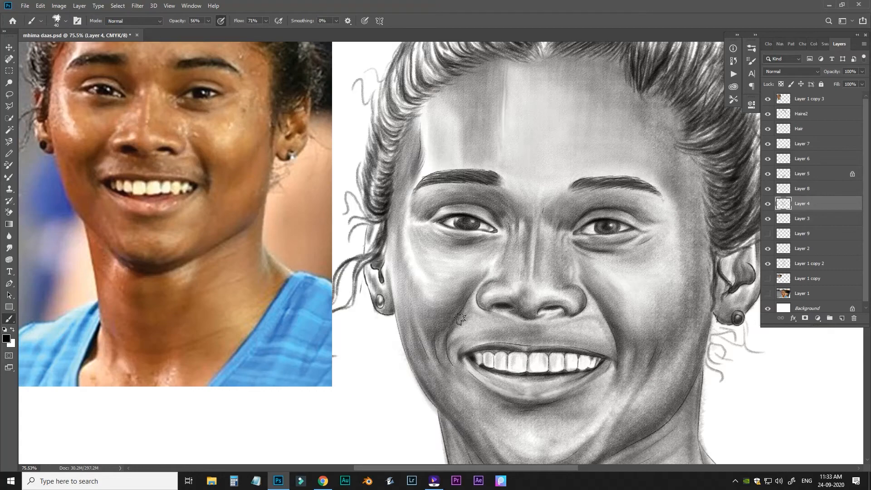
Step: Toggle Layer 6 and Layer 5 off and on to check their shading, and select Layer 5 with the Eraser active
{"action": "left_click_drag", "start_coordinate": [474, 330], "coordinate": [413, 176]}
{"action": "key", "text": "e"}
{"action": "left_click", "coordinate": [768, 159]}
{"action": "left_click", "coordinate": [768, 159]}
{"action": "left_click", "coordinate": [768, 174]}
{"action": "left_click", "coordinate": [768, 174]}
{"action": "left_click", "coordinate": [802, 174]}
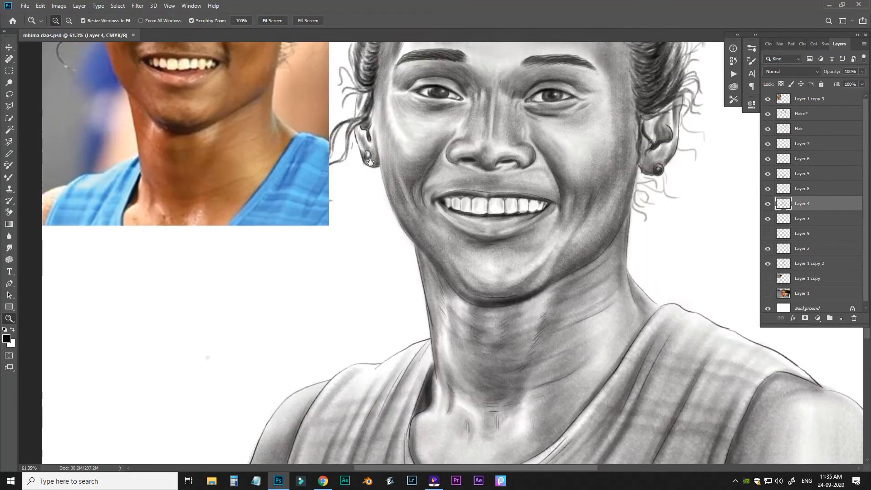
Step: Add a new layer above Haire2 and draw a small sweat drop on the left side of the neck with a size 10 brush
{"action": "left_click", "coordinate": [803, 113]}
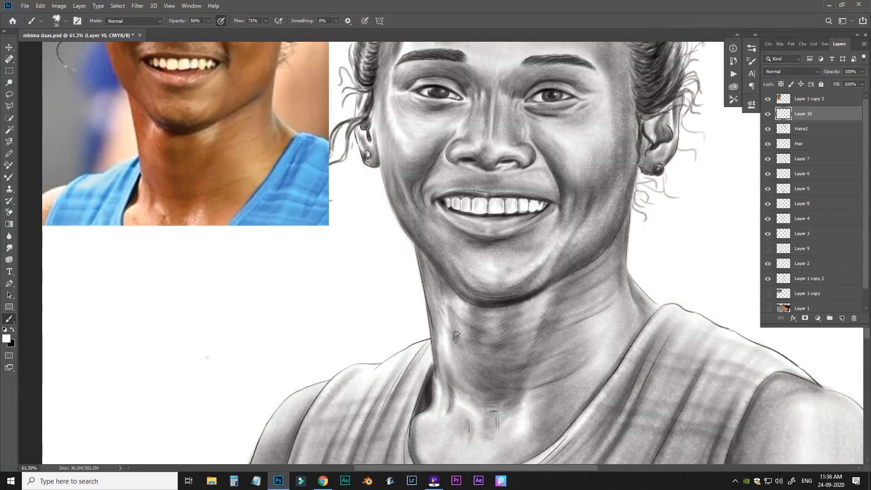
{"action": "scroll", "coordinate": [466, 342], "scroll_direction": "up", "scroll_amount": 5}
{"action": "key", "text": "x"}
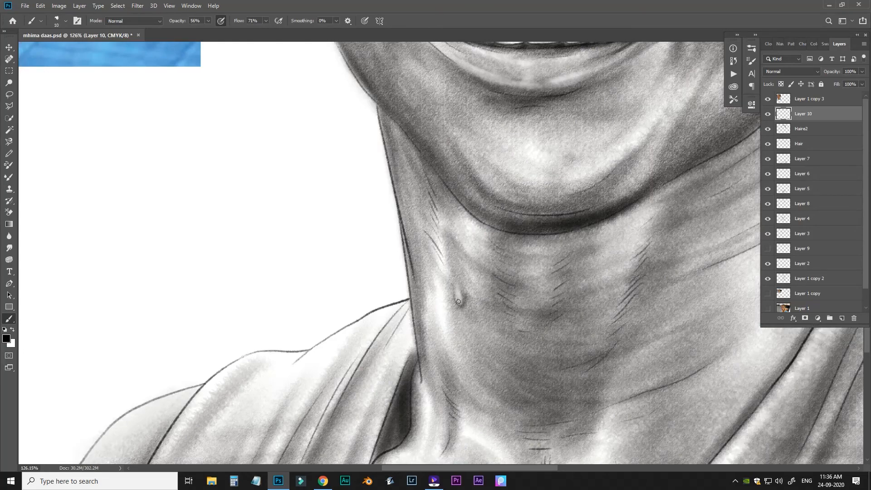
{"action": "scroll", "coordinate": [481, 278], "scroll_direction": "down", "scroll_amount": 20}
Step: Draw small sweat drops on both cheeks, above the upper lip and on the right side of the forehead
{"action": "scroll", "coordinate": [409, 200], "scroll_direction": "up", "scroll_amount": 11}
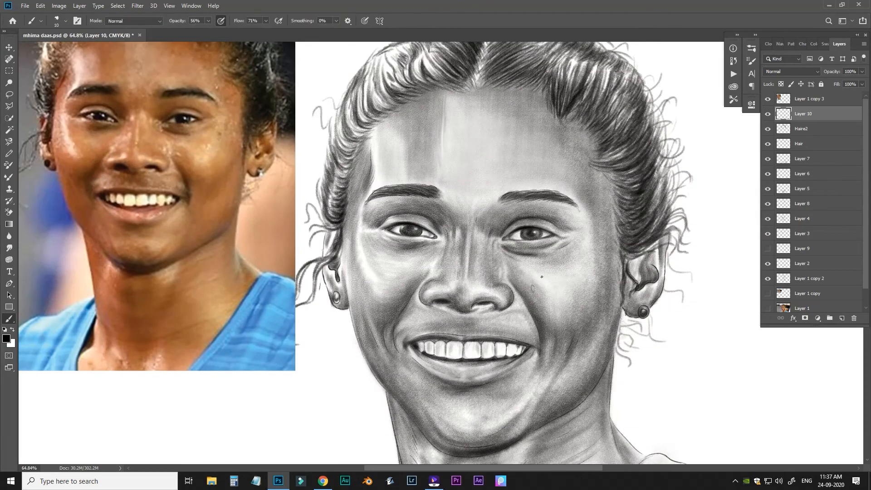
{"action": "left_click_drag", "start_coordinate": [408, 271], "coordinate": [408, 271]}
{"action": "left_click", "coordinate": [448, 274]}
{"action": "scroll", "coordinate": [415, 387], "scroll_direction": "down", "scroll_amount": 3}
{"action": "left_click_drag", "start_coordinate": [437, 258], "coordinate": [437, 262]}
{"action": "left_click_drag", "start_coordinate": [438, 262], "coordinate": [460, 309]}
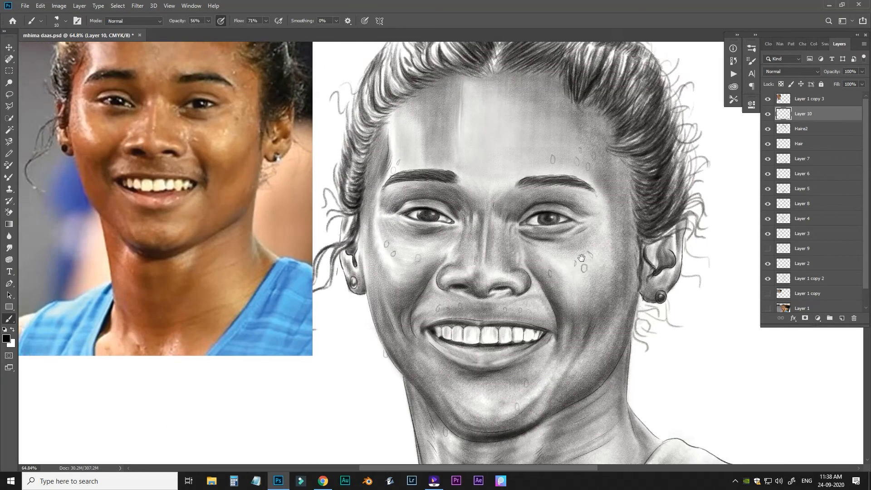
Step: Add more sweat drops along the left jaw edge, on the chin and across the right forehead
{"action": "left_click_drag", "start_coordinate": [399, 332], "coordinate": [391, 258]}
{"action": "left_click_drag", "start_coordinate": [380, 318], "coordinate": [380, 319]}
{"action": "left_click_drag", "start_coordinate": [370, 234], "coordinate": [377, 309]}
{"action": "scroll", "coordinate": [369, 280], "scroll_direction": "up", "scroll_amount": 5}
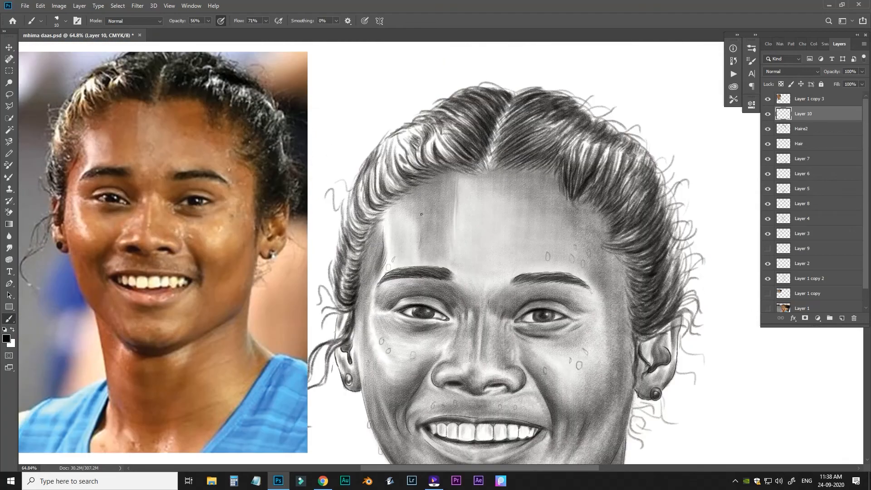
{"action": "scroll", "coordinate": [558, 223], "scroll_direction": "down", "scroll_amount": 5}
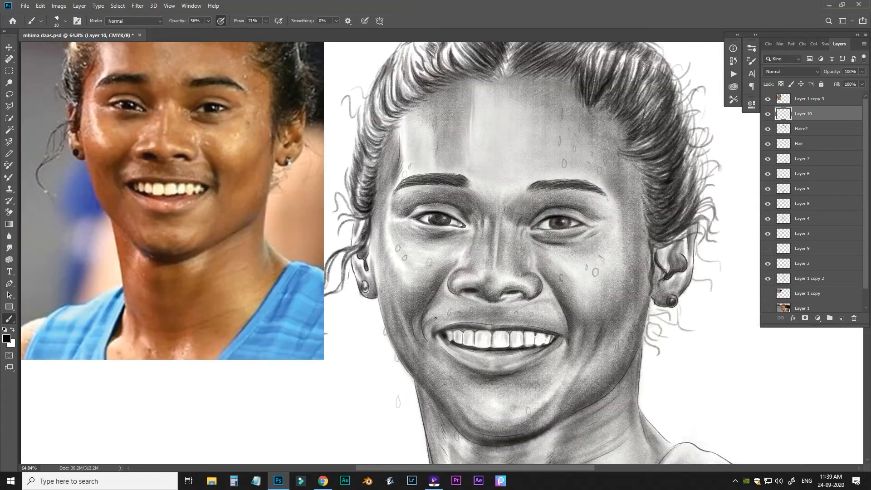
Step: Hide the layer of sweat drops and outline a teardrop-shaped sweat drop on the left forehead on a new layer
{"action": "left_click_drag", "start_coordinate": [473, 141], "coordinate": [504, 140]}
{"action": "left_click", "coordinate": [768, 114]}
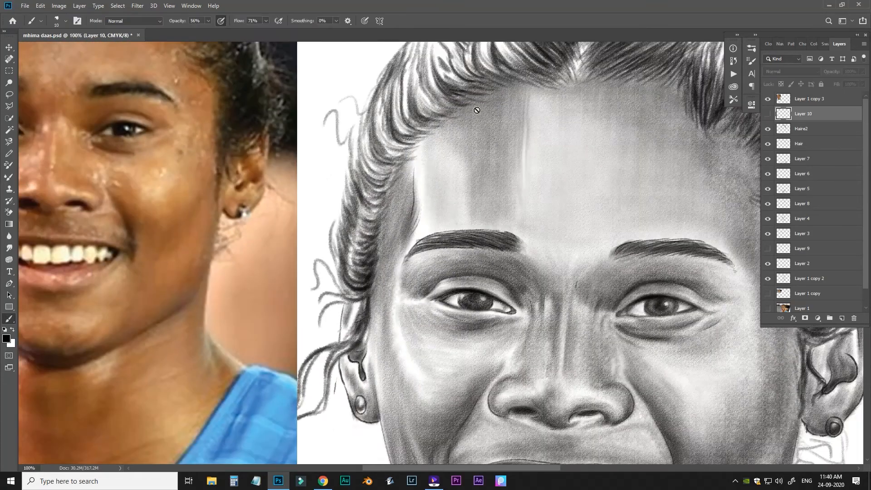
{"action": "left_click", "coordinate": [842, 318]}
{"action": "left_click_drag", "start_coordinate": [474, 176], "coordinate": [508, 177]}
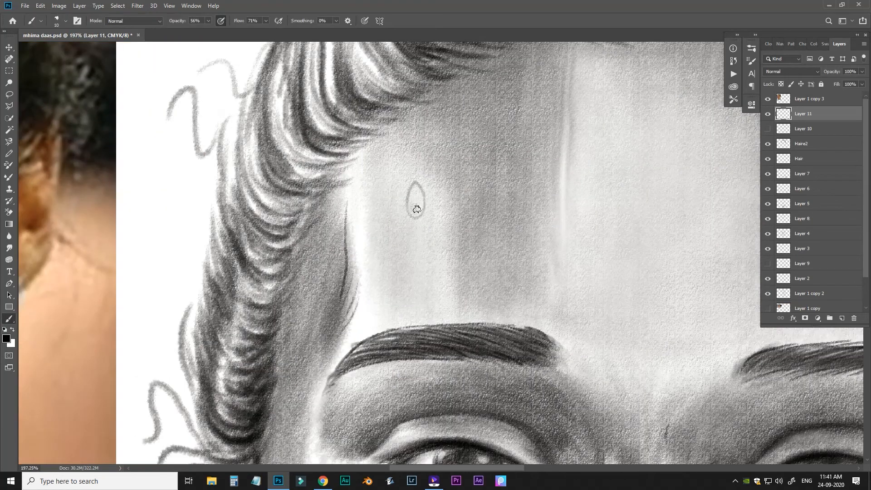
Step: Move the teardrop outline on Layer 11 from the light area onto the darker shading of the left forehead
{"action": "key", "text": "v"}
{"action": "left_click_drag", "start_coordinate": [425, 206], "coordinate": [486, 202]}
{"action": "left_click", "coordinate": [441, 202]}
{"action": "left_click", "coordinate": [803, 114]}
{"action": "key", "text": "ctrl+t"}
{"action": "key", "text": "Return"}
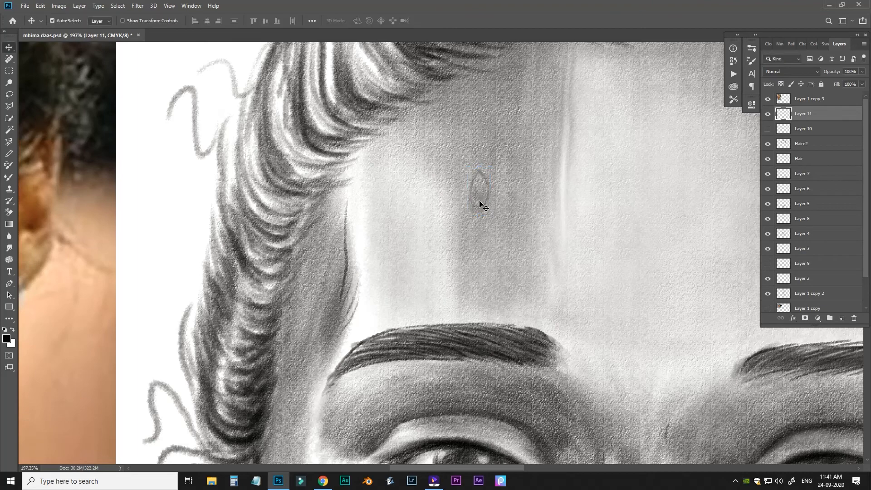
Step: Paint white highlights inside the teardrop, raising the brush opacity and flow to 100%
{"action": "key", "text": "x"}
{"action": "key", "text": "b"}
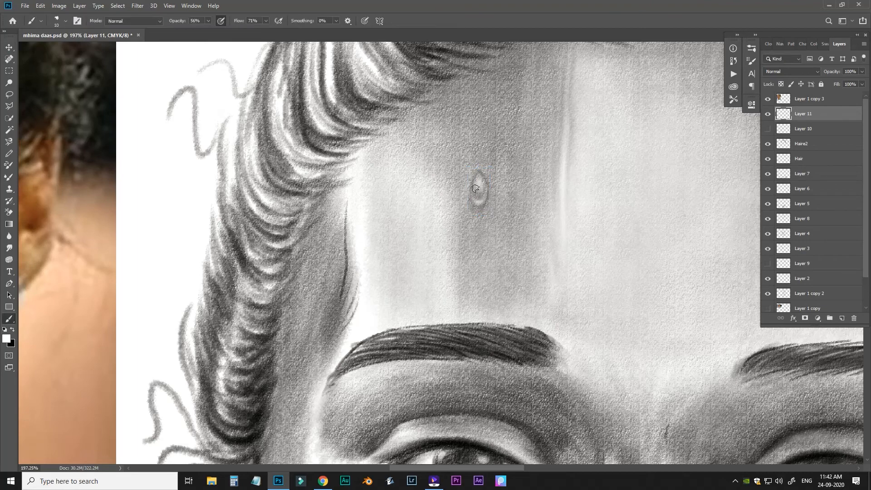
{"action": "key", "text": "0"}
{"action": "key", "text": "shift+0"}
{"action": "scroll", "coordinate": [483, 181], "scroll_direction": "down", "scroll_amount": 6}
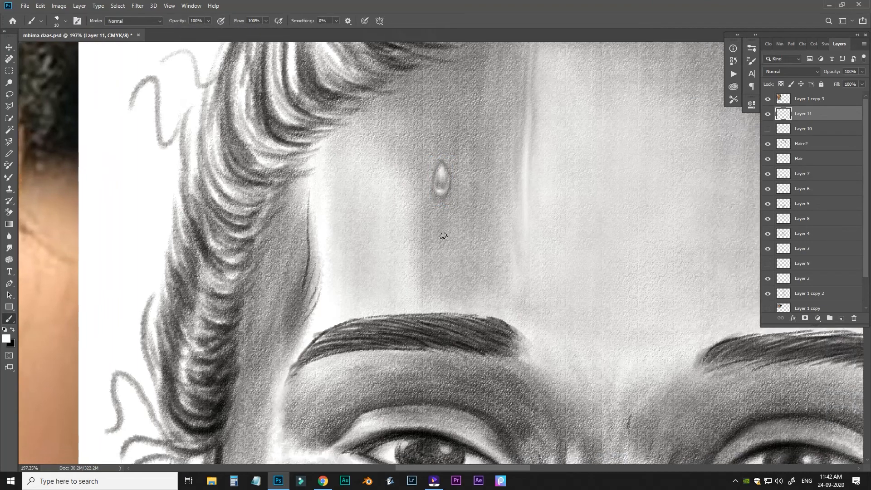
Step: Transform the finished sweat drop and move it from the forehead to beside the left ear
{"action": "key", "text": "v"}
{"action": "key", "text": "ctrl+t"}
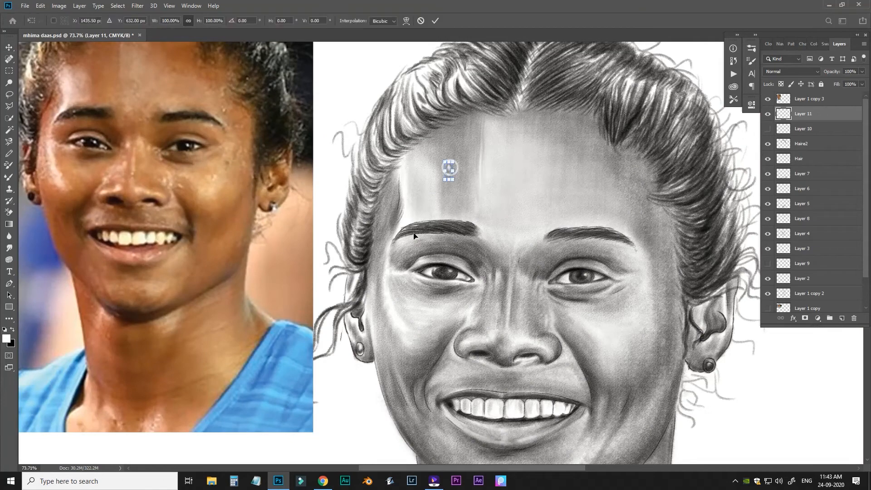
{"action": "key", "text": "Return"}
{"action": "key", "text": "ctrl+t"}
{"action": "left_click_drag", "start_coordinate": [449, 172], "coordinate": [360, 251]}
{"action": "key", "text": "Return"}
Step: Duplicate the sweat drop on the white canvas beside the left jaw and scale the copy down
{"action": "mouse_move", "coordinate": [358, 251]}
{"action": "left_mouse_down"}
{"action": "mouse_move", "coordinate": [368, 272]}
{"action": "mouse_move", "coordinate": [366, 331]}
{"action": "mouse_move", "coordinate": [340, 347]}
{"action": "mouse_move", "coordinate": [332, 322]}
{"action": "mouse_move", "coordinate": [349, 362]}
{"action": "mouse_move", "coordinate": [350, 354]}
{"action": "left_mouse_up"}
{"action": "left_click", "coordinate": [339, 333]}
{"action": "key", "text": "ctrl+z"}
{"action": "left_click", "coordinate": [347, 330]}
{"action": "key", "text": "ctrl+shift+z"}
{"action": "left_click", "coordinate": [822, 114]}
{"action": "key", "text": "l"}
{"action": "key", "text": "alt+v"}
{"action": "key", "text": "v"}
{"action": "left_click", "coordinate": [338, 342], "text": "alt"}
{"action": "key", "text": "ctrl+t"}
{"action": "key", "text": "Return"}
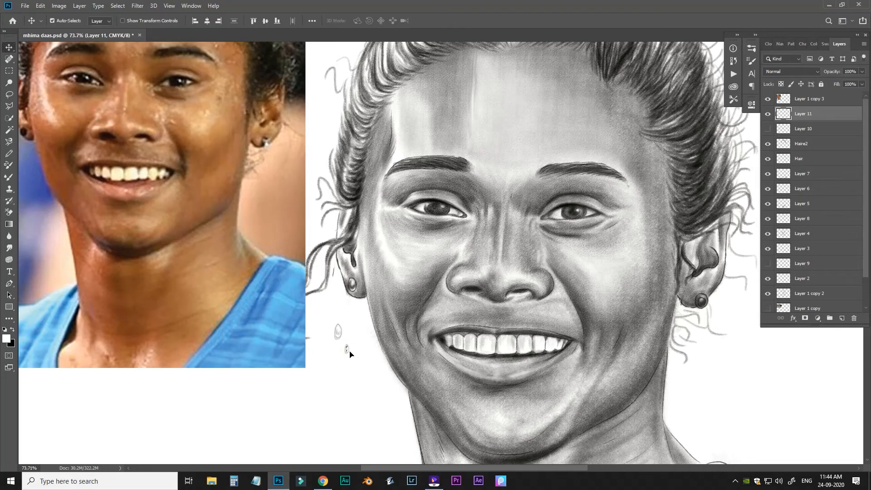
Step: Place copies of the sweat drop on the left cheek and below the left eye, resizing one of them
{"action": "left_click_drag", "start_coordinate": [388, 275], "coordinate": [409, 221]}
{"action": "left_click_drag", "start_coordinate": [409, 221], "coordinate": [422, 220]}
{"action": "left_click_drag", "start_coordinate": [427, 190], "coordinate": [472, 191]}
{"action": "key", "text": "ctrl+t"}
{"action": "left_click_drag", "start_coordinate": [415, 261], "coordinate": [289, 222]}
{"action": "key", "text": "Return"}
{"action": "left_click_drag", "start_coordinate": [287, 221], "coordinate": [386, 186]}
Step: Distribute more sweat drop copies across the cheeks, above the upper lip and along the jaw
{"action": "left_click_drag", "start_coordinate": [381, 185], "coordinate": [412, 342]}
{"action": "left_click_drag", "start_coordinate": [412, 342], "coordinate": [514, 159]}
{"action": "left_click_drag", "start_coordinate": [513, 159], "coordinate": [435, 265]}
{"action": "left_click_drag", "start_coordinate": [434, 265], "coordinate": [424, 287]}
{"action": "left_click_drag", "start_coordinate": [146, 265], "coordinate": [138, 207]}
{"action": "left_click_drag", "start_coordinate": [138, 207], "coordinate": [344, 328]}
{"action": "left_click_drag", "start_coordinate": [344, 328], "coordinate": [409, 248]}
{"action": "left_click_drag", "start_coordinate": [409, 248], "coordinate": [346, 409]}
{"action": "left_click_drag", "start_coordinate": [345, 409], "coordinate": [205, 101]}
{"action": "left_click_drag", "start_coordinate": [204, 102], "coordinate": [397, 352]}
{"action": "left_click_drag", "start_coordinate": [397, 352], "coordinate": [309, 249]}
Step: Resize further sweat drop copies and place them on the left side of the neck below the jaw
{"action": "key", "text": "ctrl+t"}
{"action": "key", "text": "Return"}
{"action": "left_click_drag", "start_coordinate": [296, 227], "coordinate": [272, 317]}
{"action": "key", "text": "ctrl+t"}
{"action": "key", "text": "Return"}
{"action": "left_click_drag", "start_coordinate": [336, 313], "coordinate": [235, 245]}
{"action": "left_click_drag", "start_coordinate": [175, 239], "coordinate": [206, 264]}
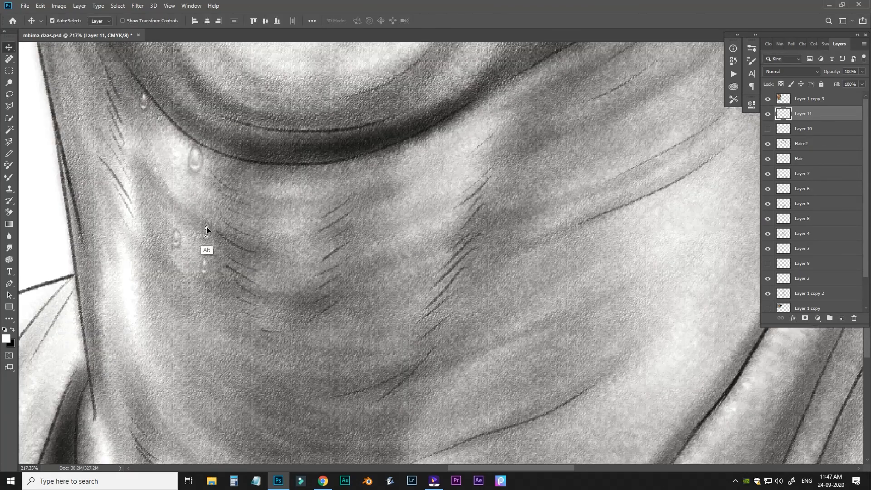
Step: Place copies of the sweat drop on the right cheek and around the right eye, transforming one copy
{"action": "left_click_drag", "start_coordinate": [431, 238], "coordinate": [328, 393]}
{"action": "left_click_drag", "start_coordinate": [406, 263], "coordinate": [372, 395]}
{"action": "left_click_drag", "start_coordinate": [393, 321], "coordinate": [488, 198]}
{"action": "key", "text": "ctrl+t"}
{"action": "left_click_drag", "start_coordinate": [497, 186], "coordinate": [474, 363]}
{"action": "key", "text": "Return"}
Step: Resize a sweat drop copy and spread several copies over the right side of the forehead
{"action": "left_click_drag", "start_coordinate": [472, 364], "coordinate": [453, 362]}
{"action": "key", "text": "ctrl+t"}
{"action": "left_click_drag", "start_coordinate": [451, 366], "coordinate": [473, 94]}
{"action": "key", "text": "Return"}
{"action": "left_click_drag", "start_coordinate": [472, 95], "coordinate": [429, 93]}
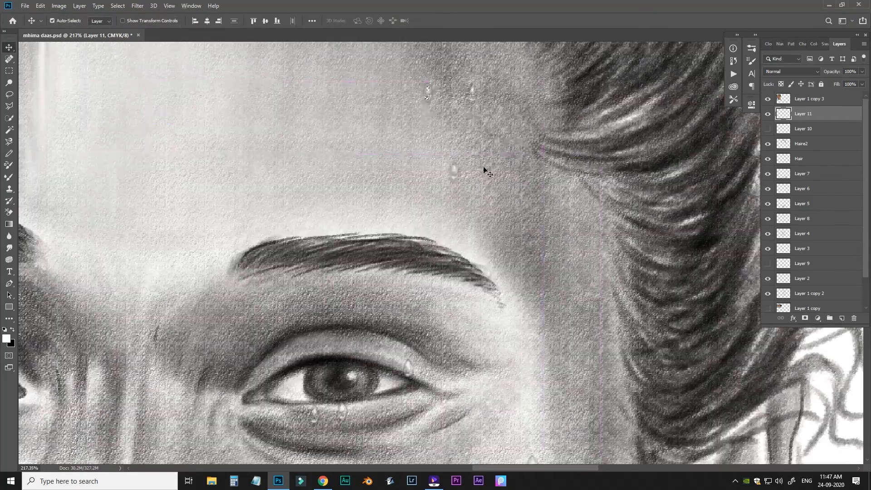
{"action": "left_click_drag", "start_coordinate": [485, 171], "coordinate": [474, 133]}
Step: Add sweat drop copies to the left side of the forehead
{"action": "left_click_drag", "start_coordinate": [472, 131], "coordinate": [169, 225]}
{"action": "left_click_drag", "start_coordinate": [169, 225], "coordinate": [122, 214]}
{"action": "left_click_drag", "start_coordinate": [252, 258], "coordinate": [523, 201]}
{"action": "key", "text": "ctrl+0"}
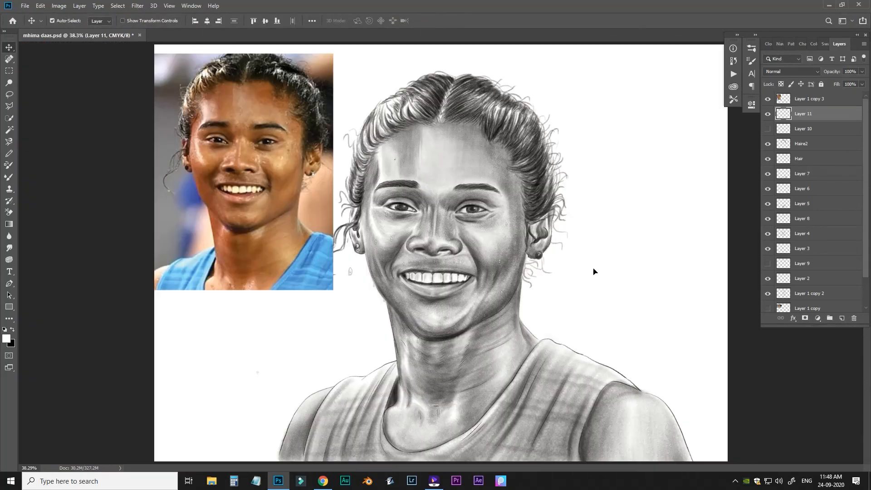
Step: Examine the distribution of the sweat drops over the forehead, cheeks, upper lip and neck
{"action": "key", "text": "z"}
{"action": "left_click_drag", "start_coordinate": [442, 320], "coordinate": [456, 372]}
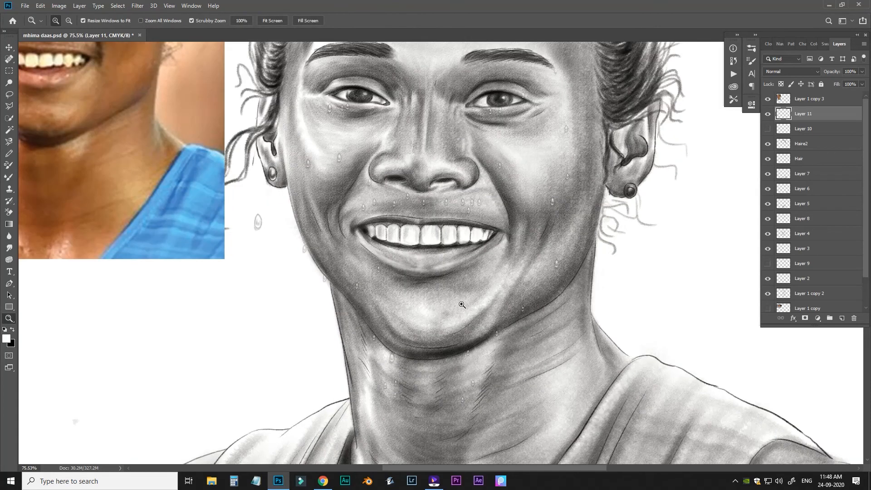
{"action": "left_click_drag", "start_coordinate": [462, 305], "coordinate": [533, 390]}
{"action": "key", "text": "v"}
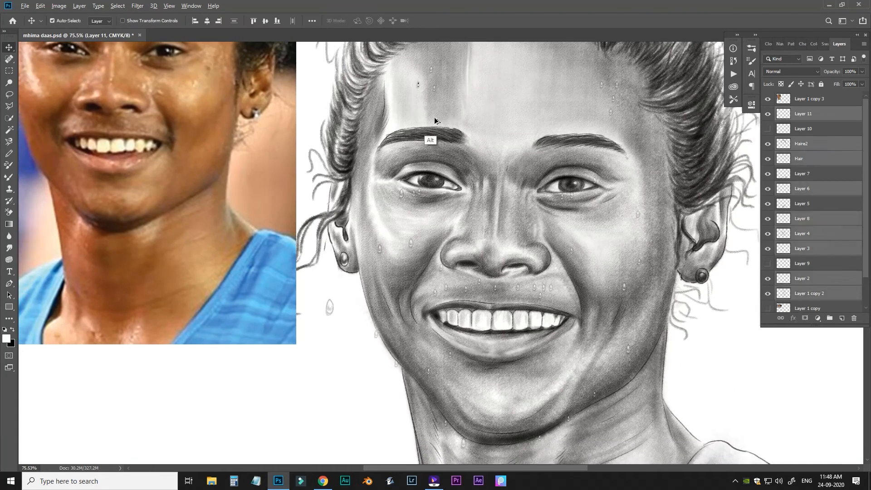
{"action": "left_click_drag", "start_coordinate": [435, 120], "coordinate": [522, 352]}
{"action": "key", "text": "alt"}
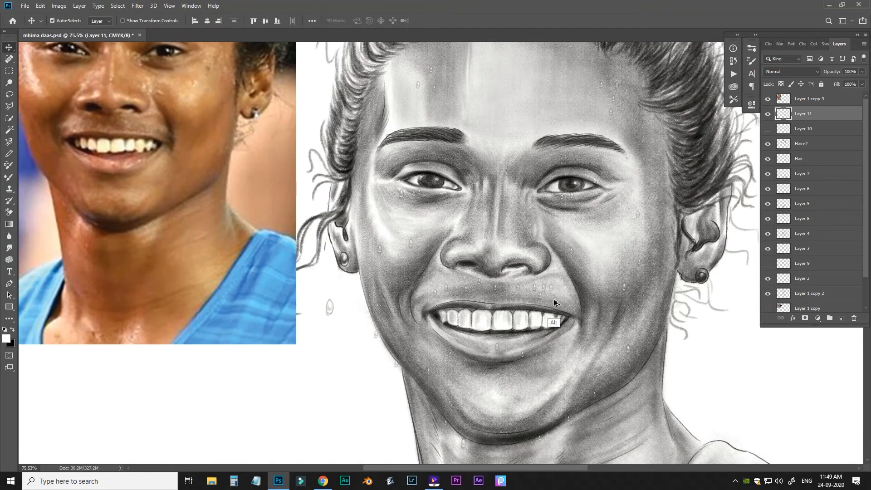
{"action": "left_click_drag", "start_coordinate": [437, 326], "coordinate": [419, 291]}
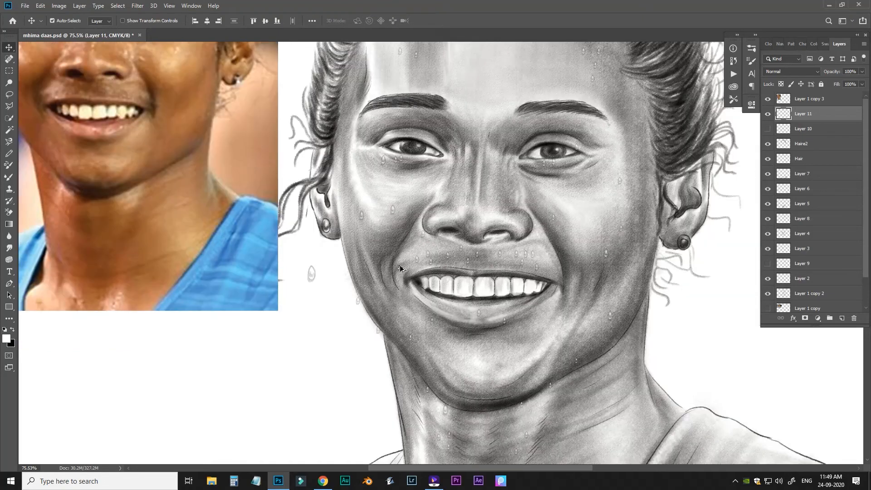
{"action": "key", "text": "ctrl+0"}
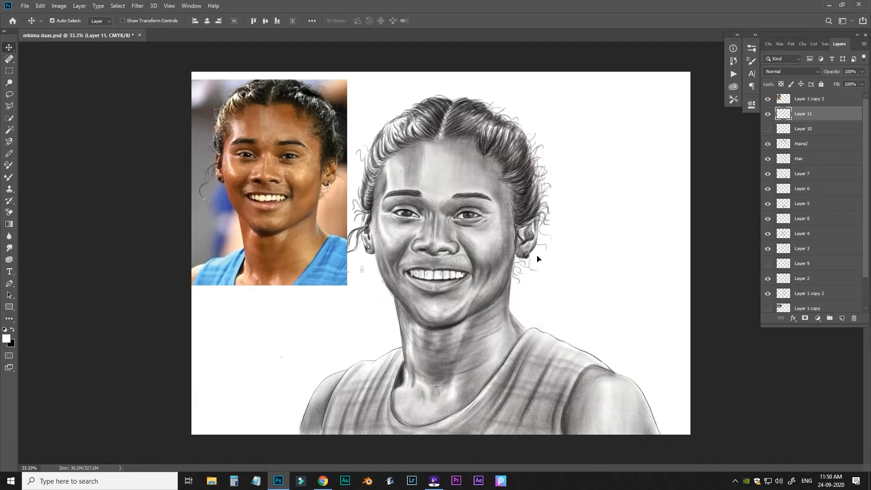
Step: Try to move the lassoed sweat drop from the left forehead to below the right eyebrow
{"action": "key", "text": "e"}
{"action": "left_click_drag", "start_coordinate": [412, 180], "coordinate": [455, 180]}
{"action": "key", "text": "l"}
{"action": "left_click_drag", "start_coordinate": [387, 135], "coordinate": [397, 170]}
{"action": "key", "text": "v"}
{"action": "key", "text": "alt+v"}
{"action": "key", "text": "l"}
{"action": "key", "text": "ctrl+z"}
{"action": "key", "text": "ctrl+z"}
{"action": "key", "text": "v"}
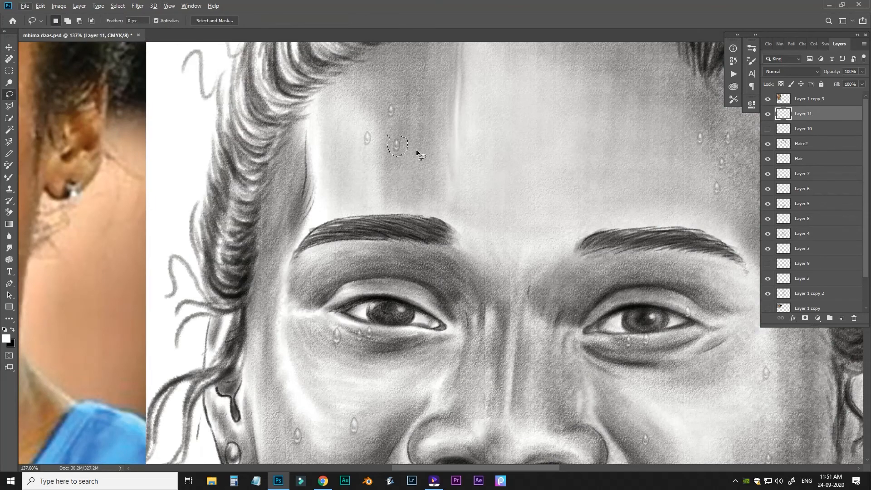
{"action": "left_click_drag", "start_coordinate": [397, 146], "coordinate": [680, 260]}
{"action": "key", "text": "ctrl+z"}
{"action": "key", "text": "ctrl+minus"}
{"action": "key", "text": "ctrl+minus"}
{"action": "key", "text": "ctrl+minus"}
{"action": "key", "text": "ctrl+minus"}
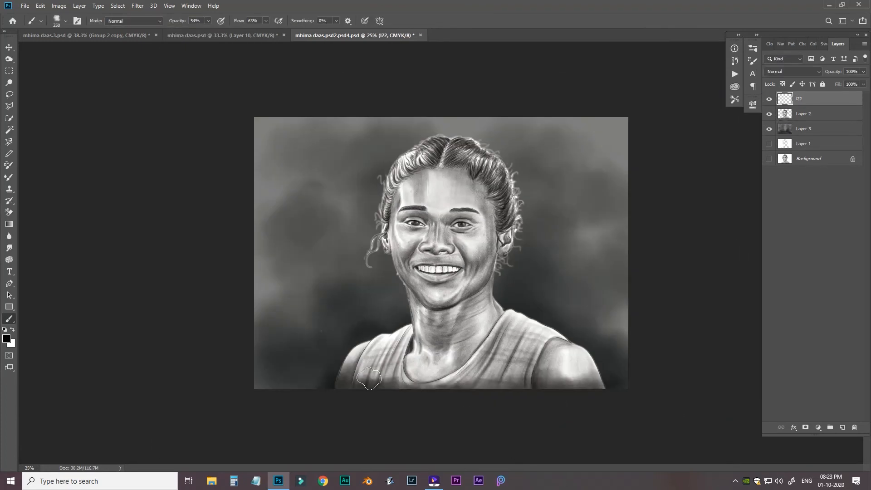
Step: Darken the bottom edge of the shirt and shoulders with a size 250 black brush on the top layer
{"action": "mouse_move", "coordinate": [369, 378]}
{"action": "left_mouse_down"}
{"action": "mouse_move", "coordinate": [453, 395]}
{"action": "mouse_move", "coordinate": [657, 314]}
{"action": "left_mouse_up"}
{"action": "left_click", "coordinate": [816, 129]}
{"action": "left_click", "coordinate": [816, 99], "text": "ctrl"}
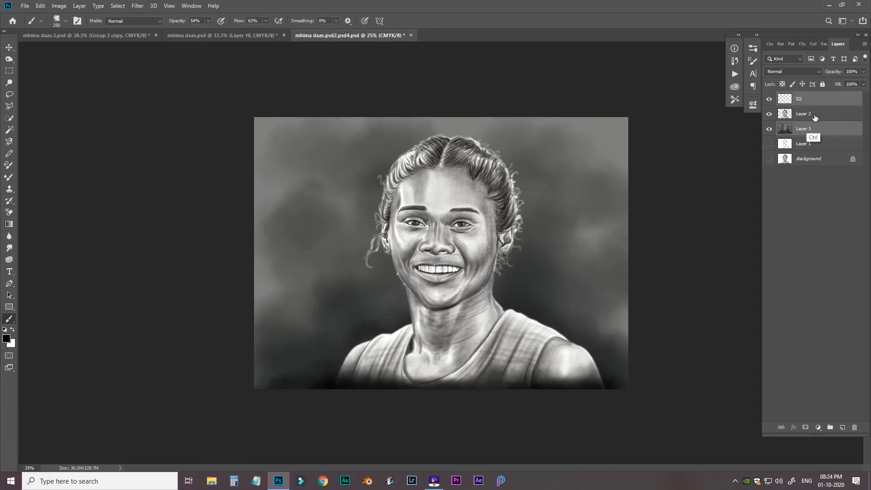
Step: Convert the document to RGB color mode and open the Filter Gallery for Layer 3
{"action": "left_click", "coordinate": [816, 128]}
{"action": "left_click", "coordinate": [137, 6]}
{"action": "left_click", "coordinate": [59, 6]}
{"action": "left_click", "coordinate": [177, 56]}
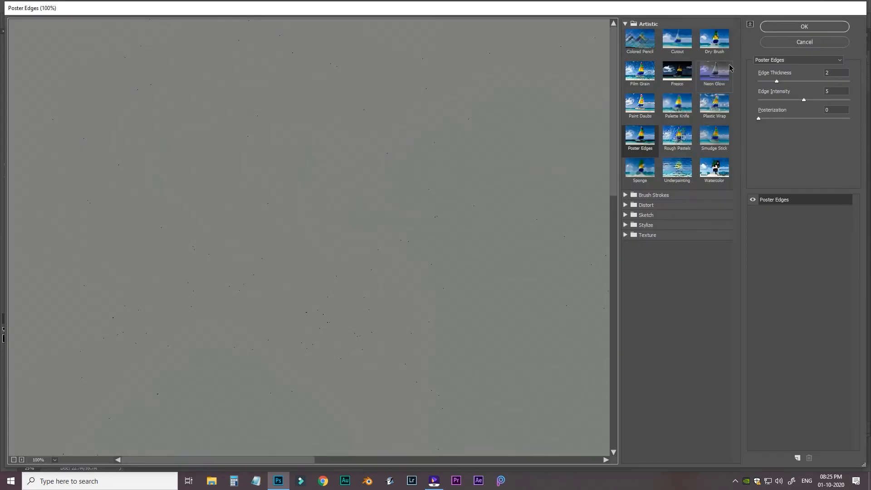
Step: Try the Chalk & Charcoal filter on Layer 3, undo it and try it again with adjusted chalk area and stroke pressure
{"action": "left_click", "coordinate": [646, 215]}
{"action": "left_click", "coordinate": [680, 236]}
{"action": "left_click", "coordinate": [805, 27]}
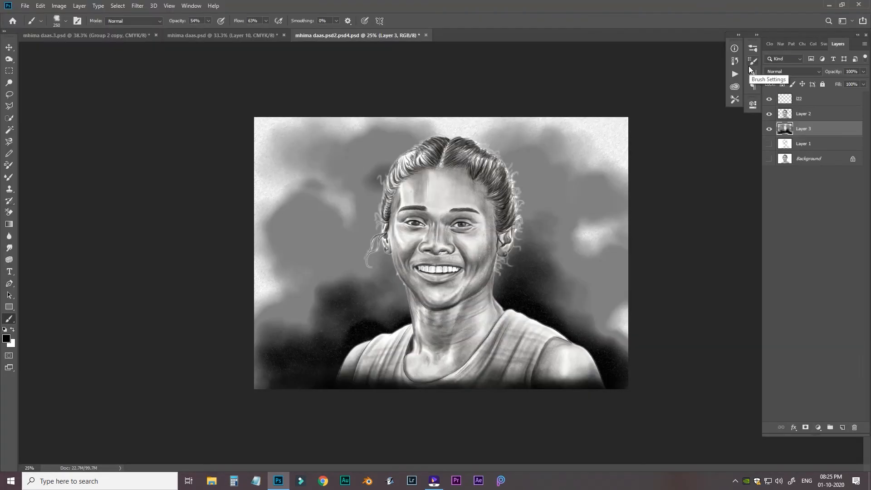
{"action": "key", "text": "ctrl+z"}
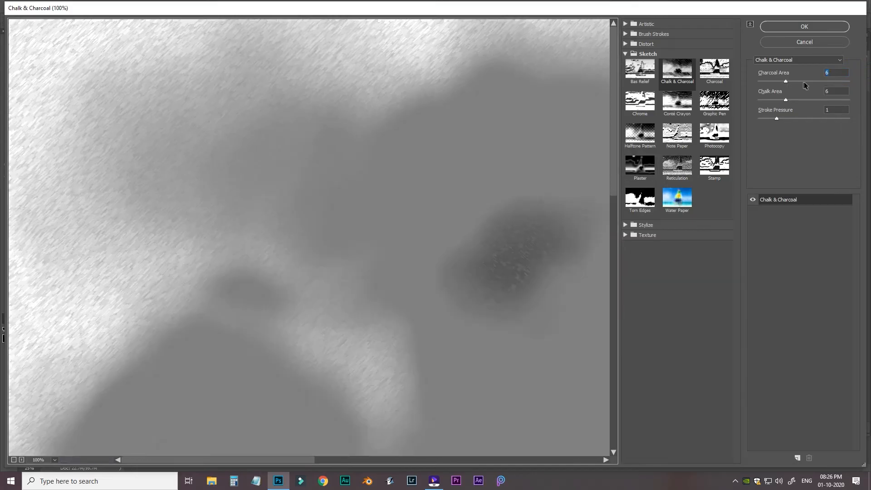
{"action": "left_click", "coordinate": [783, 101]}
{"action": "left_click", "coordinate": [797, 118]}
{"action": "left_click", "coordinate": [805, 27]}
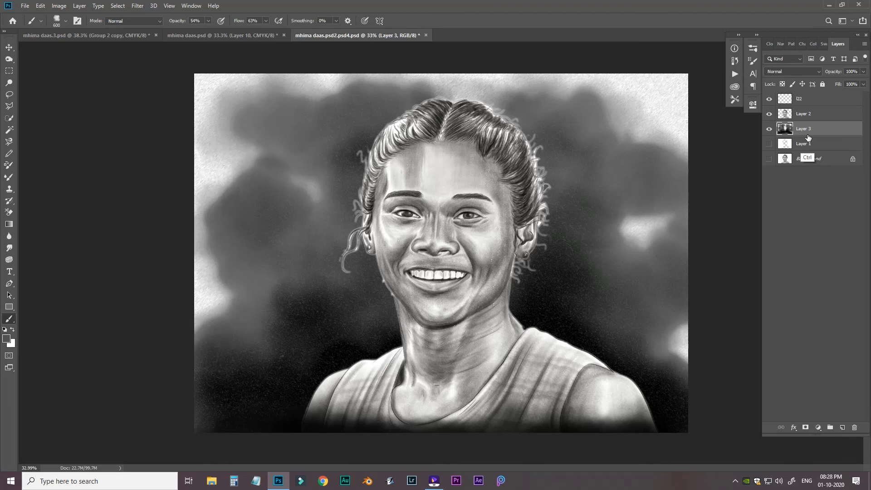
Step: Paint soft dark gray over the background on Layer 3 with a size 600 brush
{"action": "left_click_drag", "start_coordinate": [285, 136], "coordinate": [699, 179]}
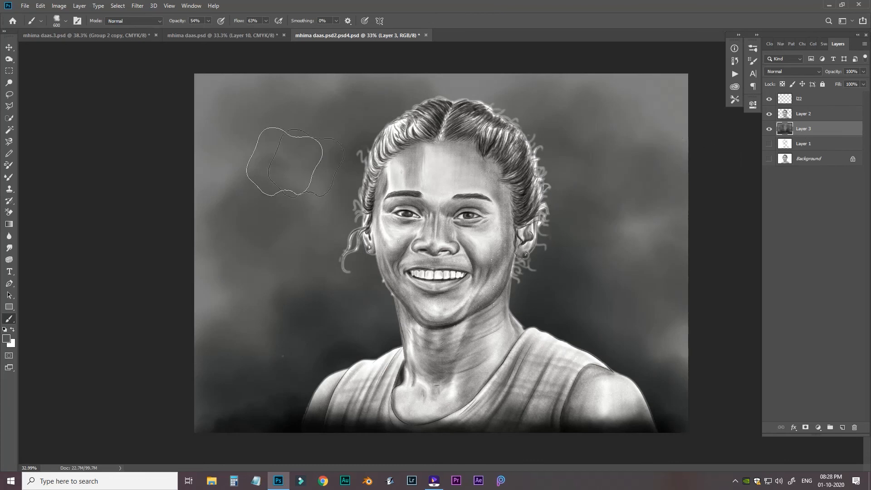
{"action": "mouse_move", "coordinate": [285, 163]}
{"action": "left_mouse_down"}
{"action": "mouse_move", "coordinate": [675, 252]}
{"action": "mouse_move", "coordinate": [210, 201]}
{"action": "left_mouse_up"}
Step: Preview the Reticulation, Conté Crayon and Graphic Pen filters on Layer 3, setting Graphic Pen's light/dark balance to 39
{"action": "left_click", "coordinate": [138, 5]}
{"action": "left_click", "coordinate": [154, 43]}
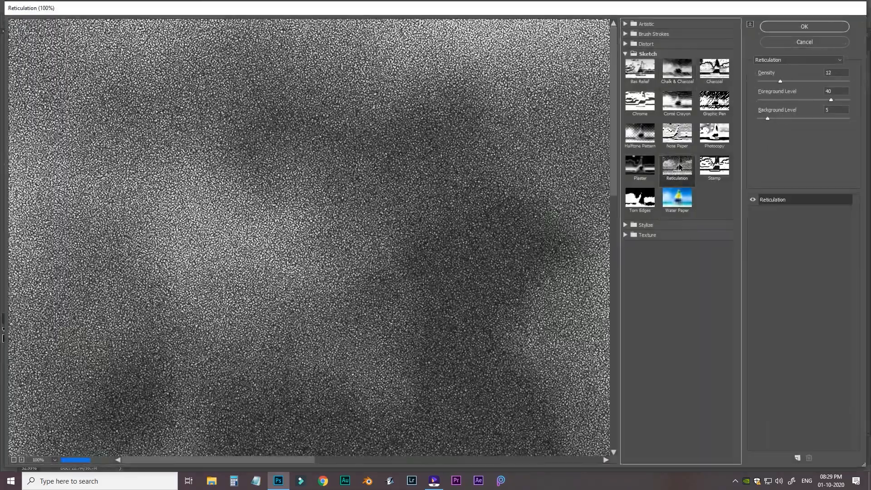
{"action": "left_click", "coordinate": [677, 102]}
{"action": "left_click", "coordinate": [714, 102]}
{"action": "mouse_move", "coordinate": [804, 101]}
{"action": "left_mouse_down"}
{"action": "mouse_move", "coordinate": [772, 100]}
{"action": "mouse_move", "coordinate": [794, 100]}
{"action": "left_mouse_up"}
{"action": "left_click_drag", "start_coordinate": [850, 82], "coordinate": [756, 83]}
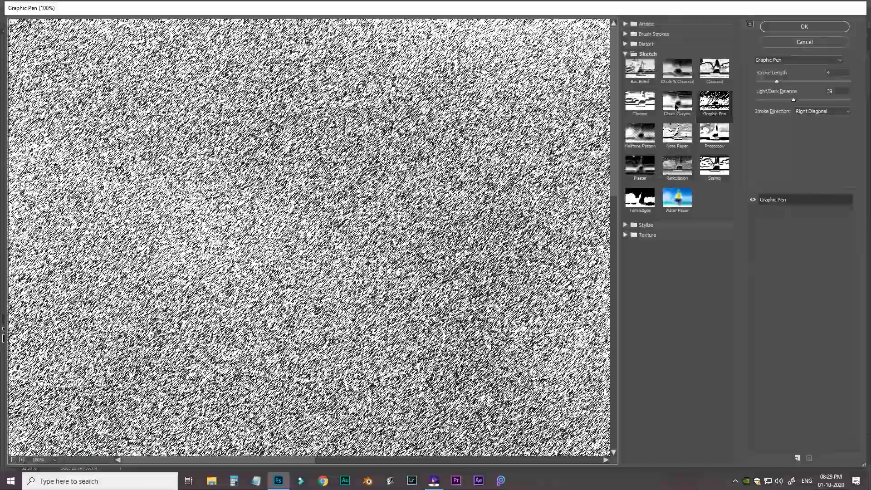
Step: Preview Artistic and Brush Strokes filters on Layer 3, including Sprayed Strokes, Crosshatch, Smudge Stick and Spatter
{"action": "left_click", "coordinate": [625, 23]}
{"action": "left_click", "coordinate": [715, 102]}
{"action": "left_click", "coordinate": [678, 133]}
{"action": "left_click", "coordinate": [640, 274]}
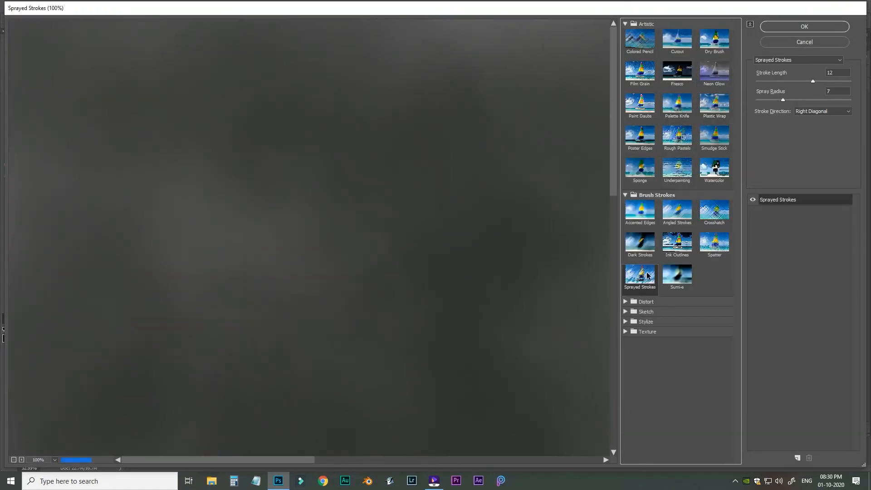
{"action": "left_click", "coordinate": [714, 210]}
{"action": "left_click", "coordinate": [652, 67]}
{"action": "left_click", "coordinate": [715, 134]}
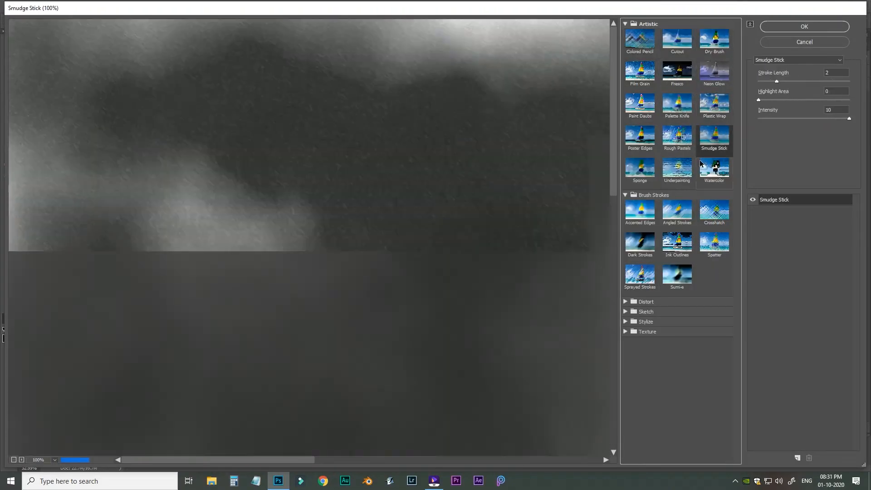
{"action": "left_click", "coordinate": [714, 242]}
{"action": "left_click", "coordinate": [645, 311]}
{"action": "left_click", "coordinate": [640, 327]}
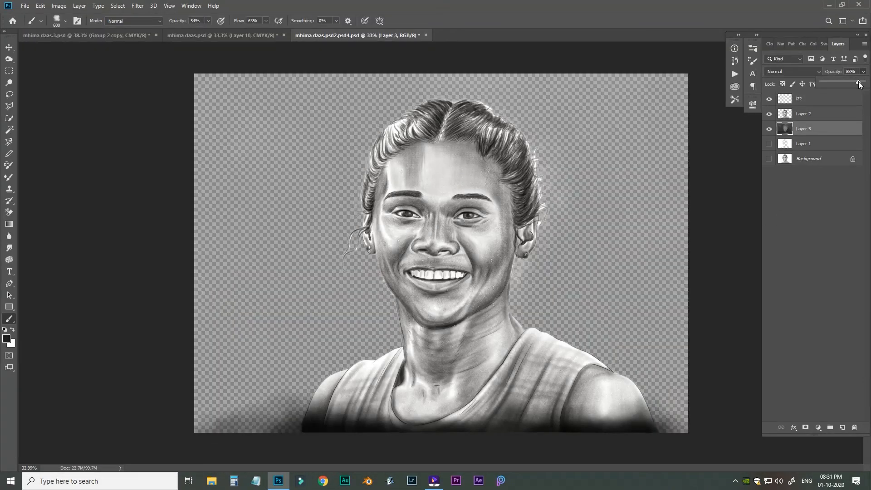